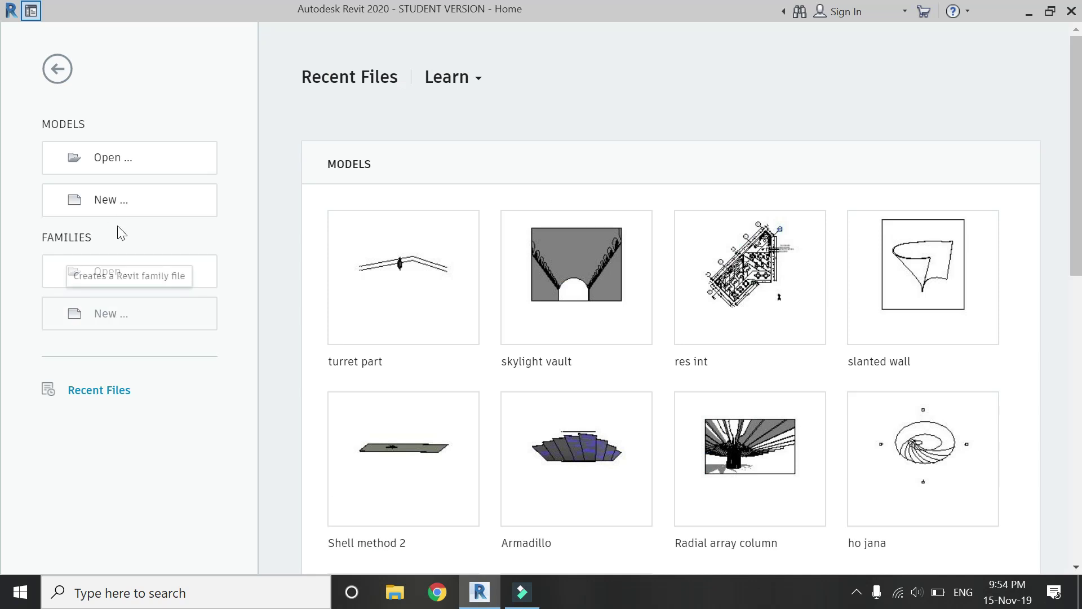
Step: Create Project1 from the Architectural Template and open its South elevation view
click(114, 201)
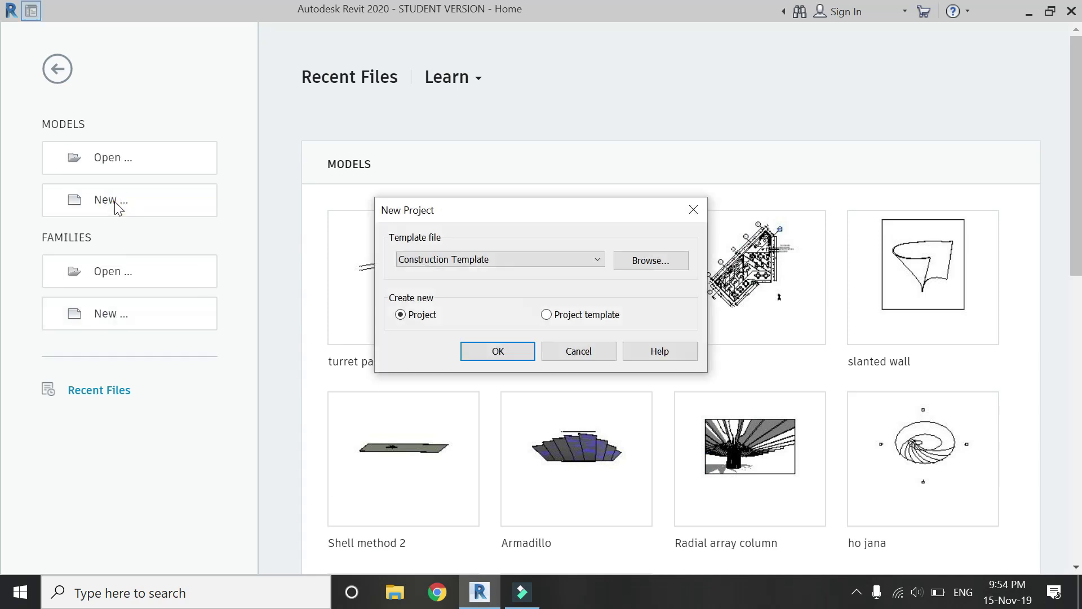
click(440, 263)
click(447, 293)
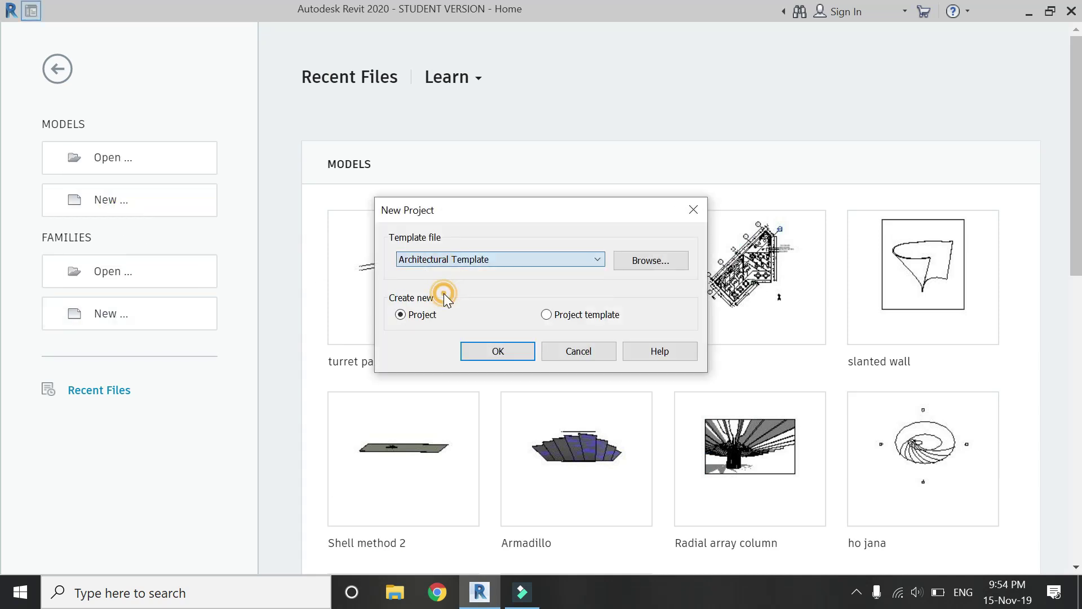
click(512, 352)
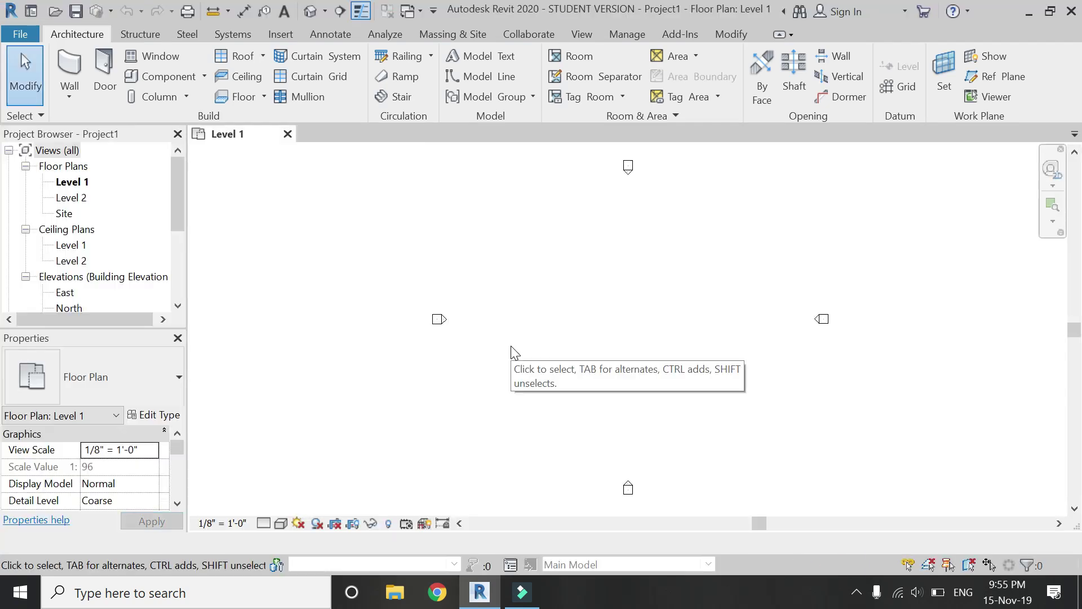
scroll(119, 266, down, 2)
double_click(71, 293)
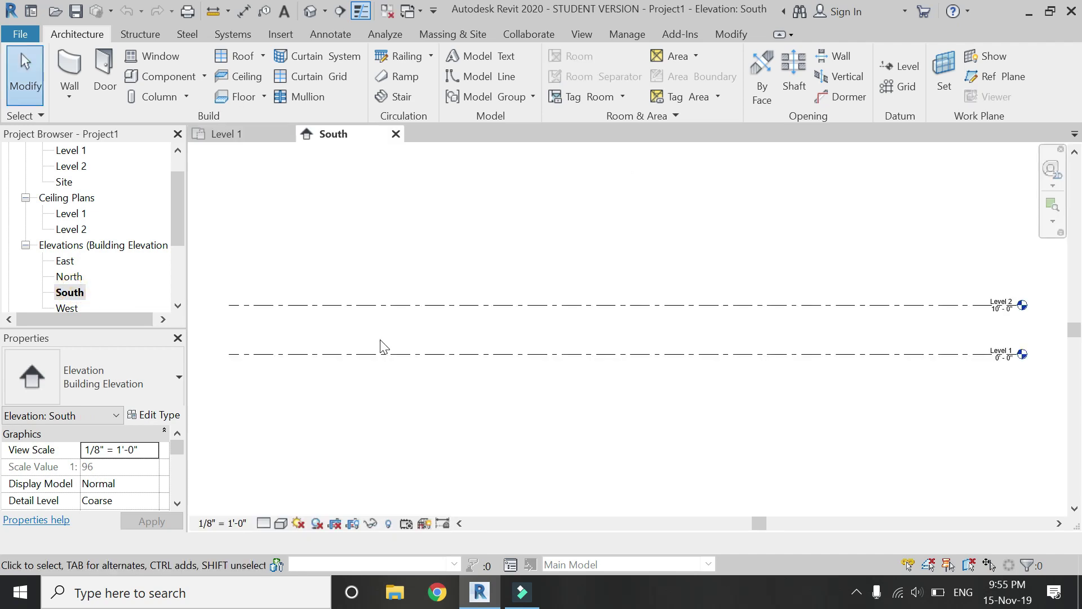
scroll(870, 343, up, 1)
scroll(937, 317, up, 2)
scroll(936, 322, down, 2)
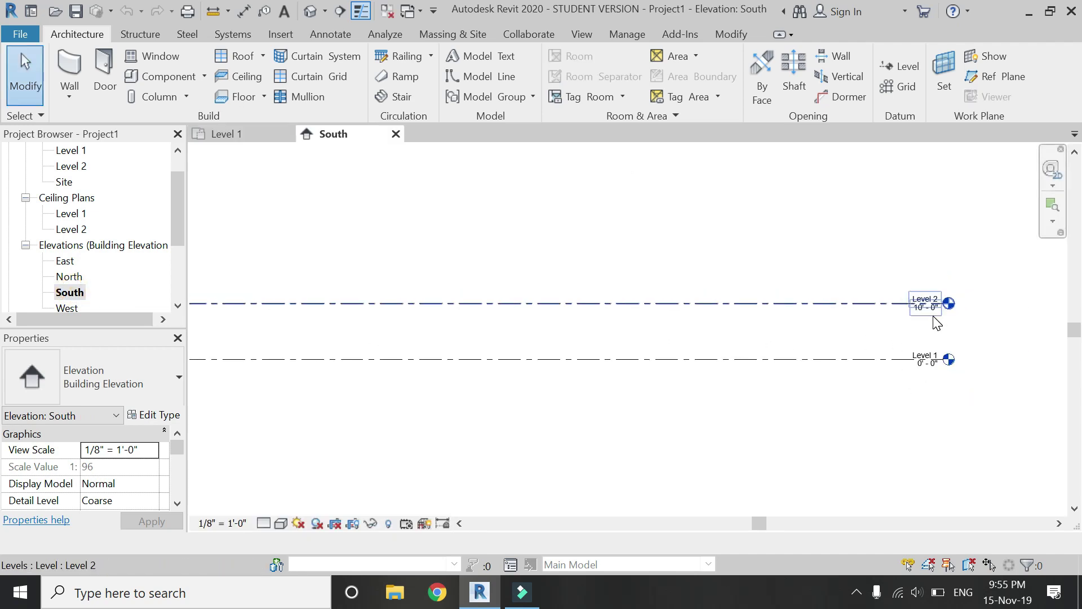
scroll(934, 321, down, 2)
scroll(821, 317, up, 2)
scroll(824, 317, up, 1)
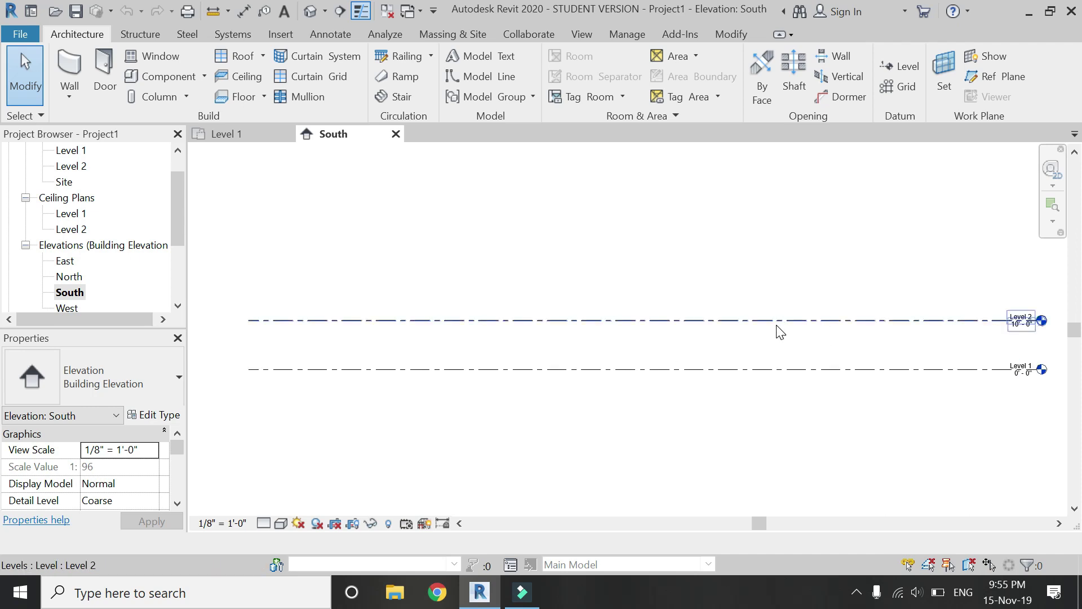
scroll(761, 322, up, 1)
Step: Start a Model In-Place family in the Walls category, keeping the default name
click(205, 76)
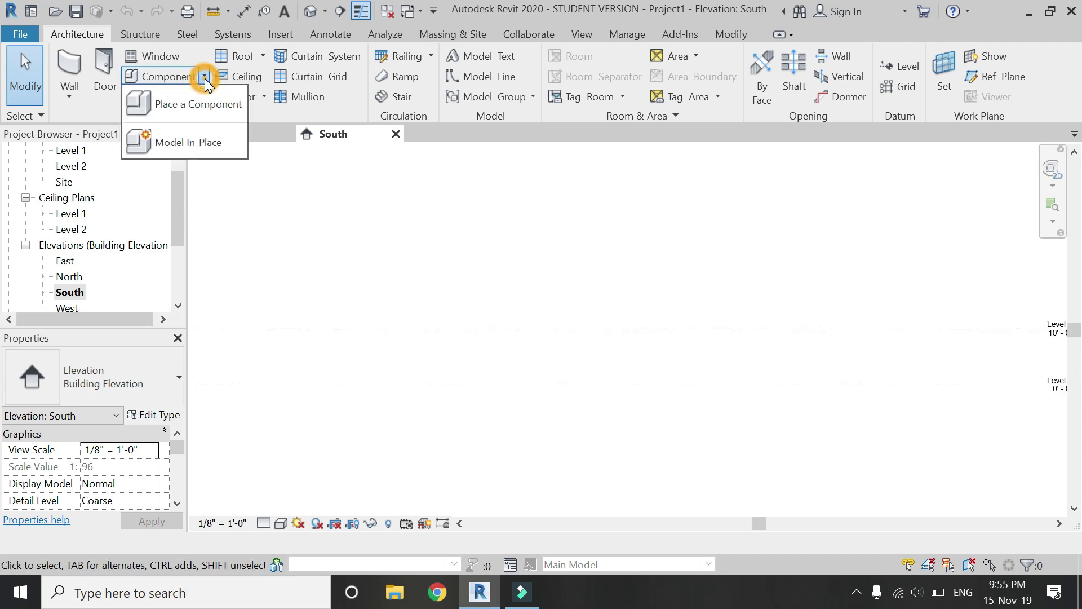
click(208, 141)
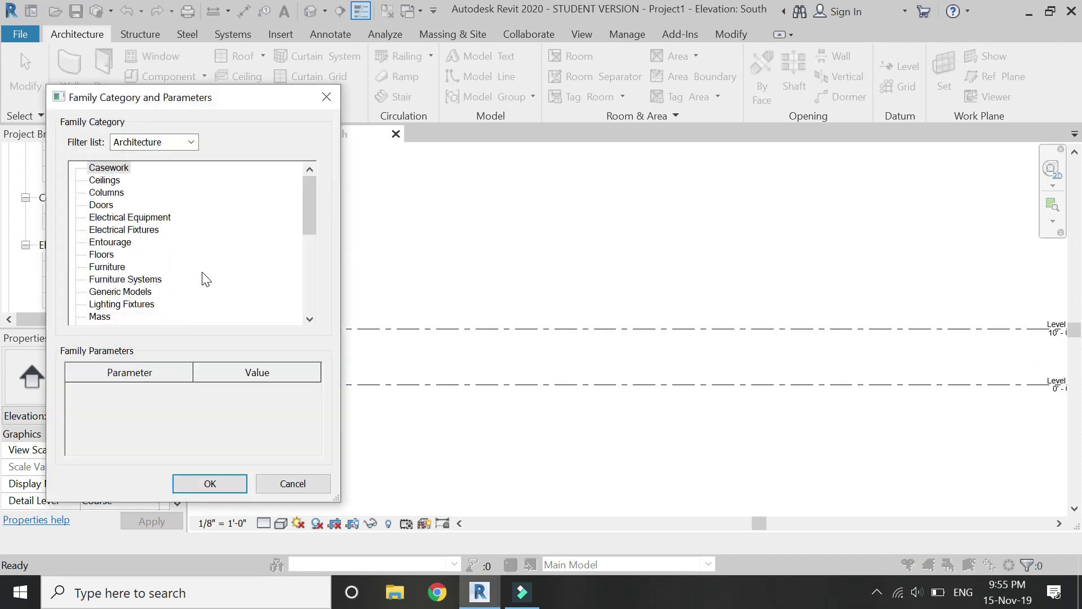
scroll(206, 280, down, 1)
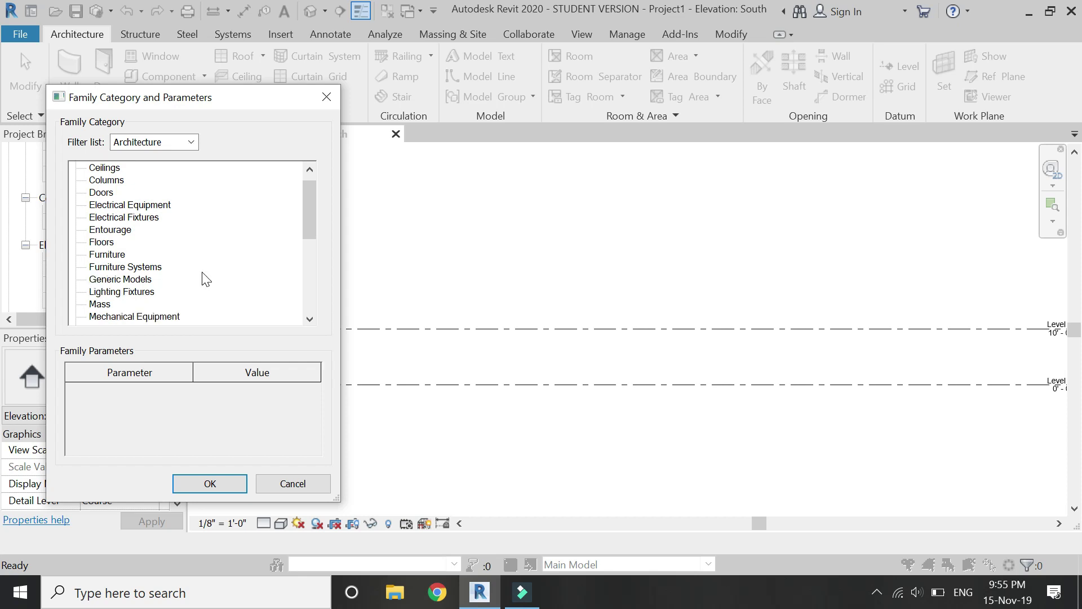
scroll(206, 280, down, 1)
scroll(206, 279, down, 1)
scroll(205, 280, down, 2)
scroll(206, 279, down, 1)
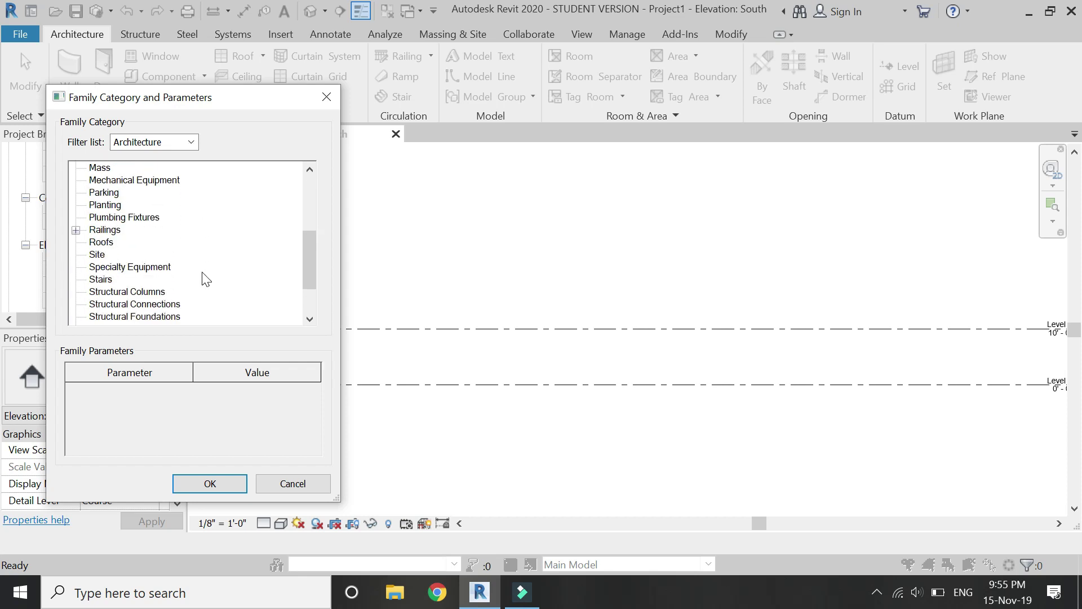
scroll(206, 280, down, 1)
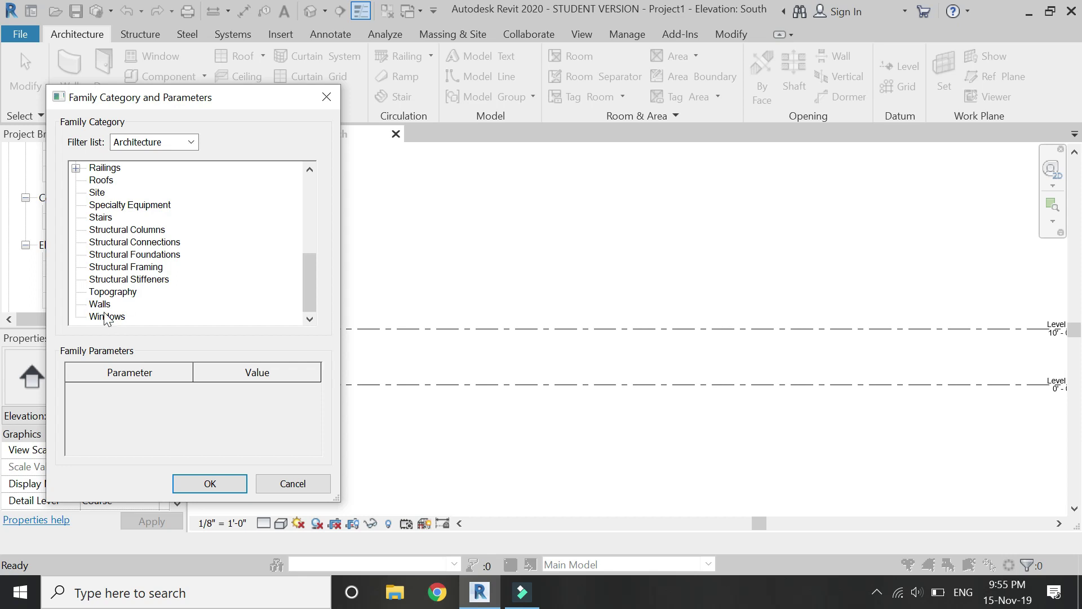
click(235, 483)
click(531, 324)
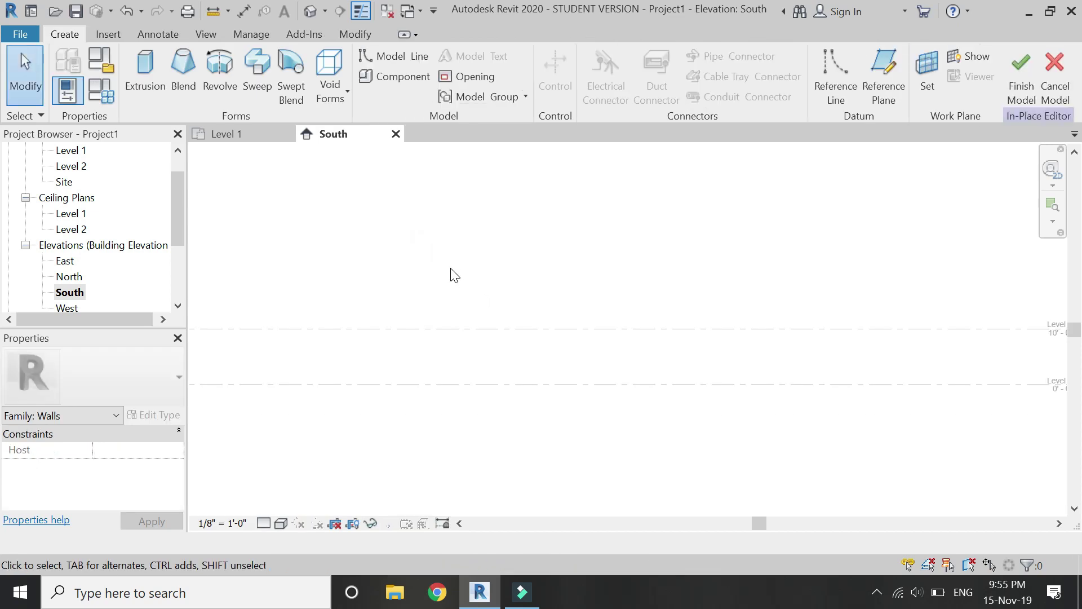
scroll(96, 199, up, 2)
Step: Draw a horizontal reference plane named 'elevation' in Level 1, then return to the South elevation
double_click(72, 181)
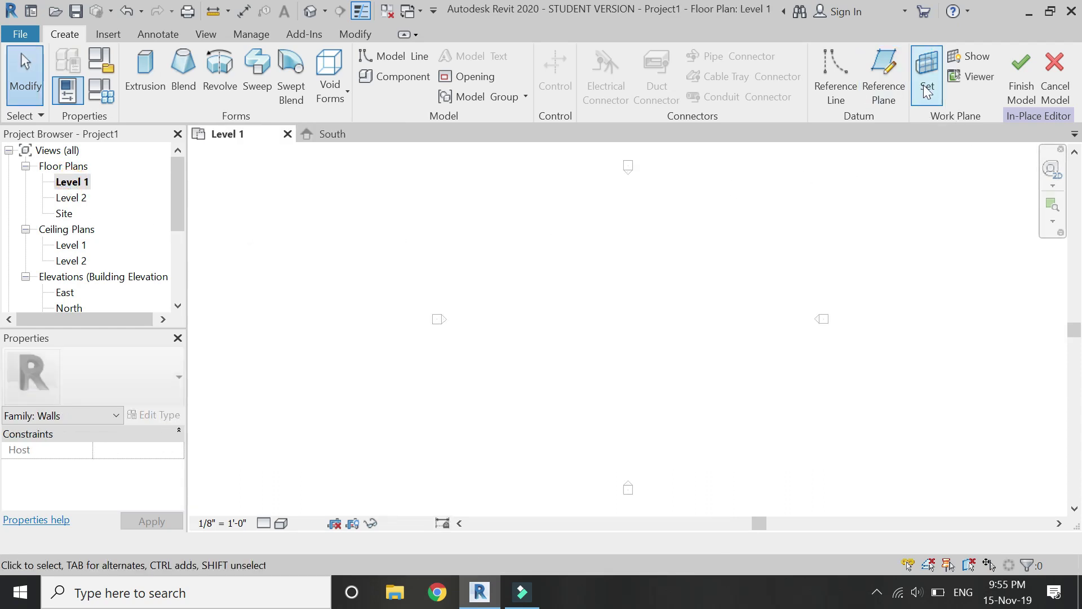
click(884, 81)
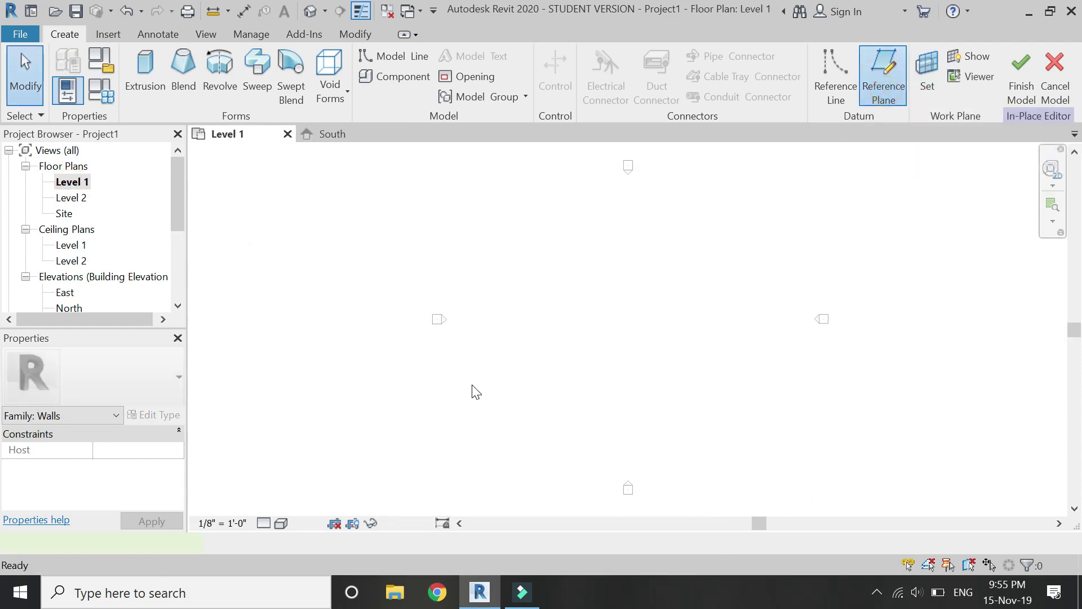
click(468, 390)
click(832, 387)
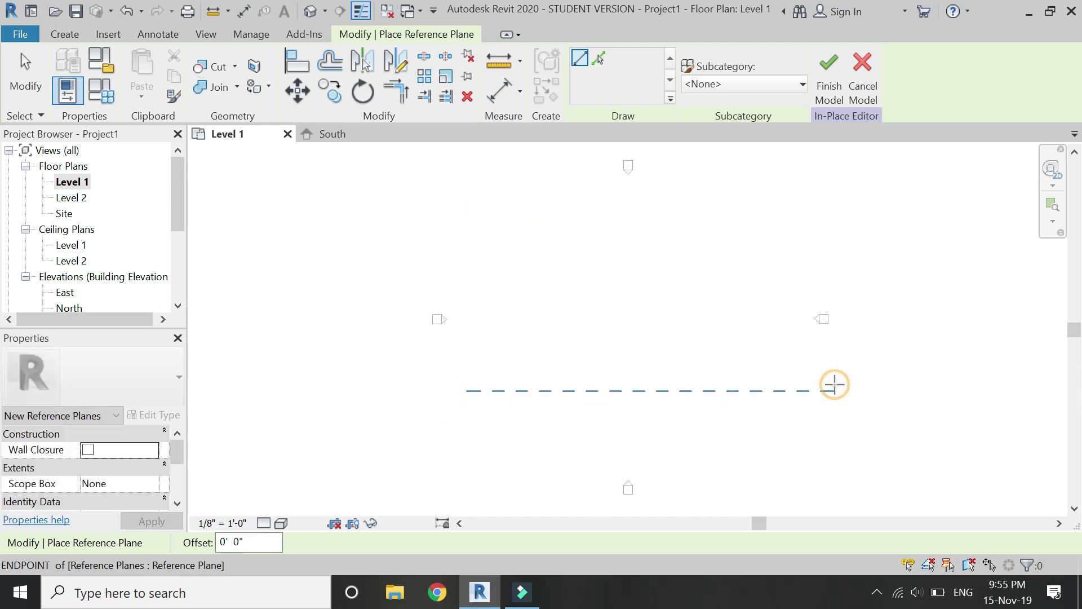
key(Escape)
click(820, 392)
text(elevation)
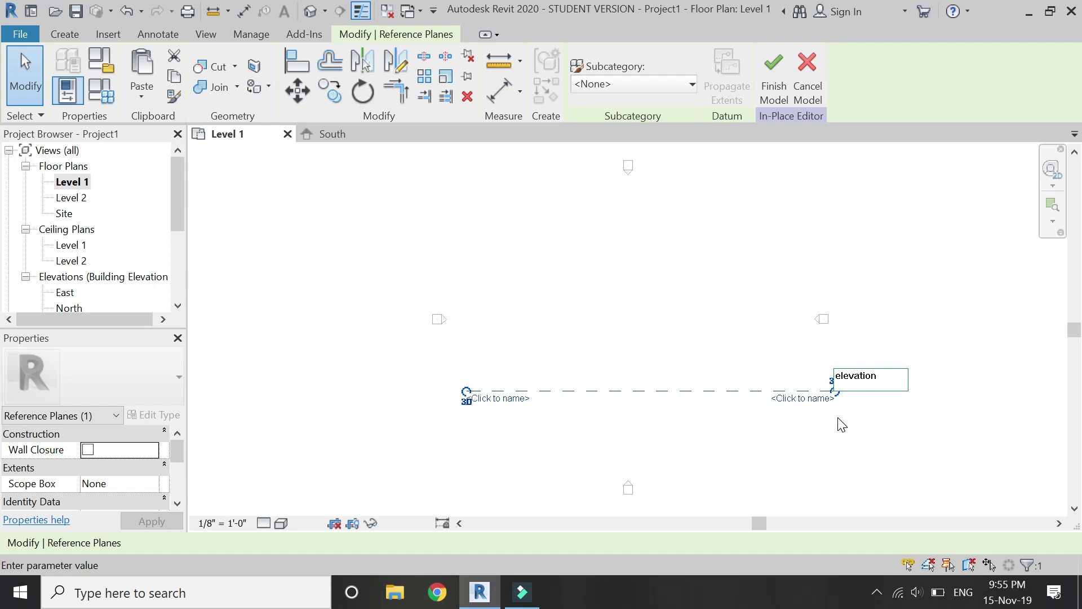
key(Return)
click(338, 298)
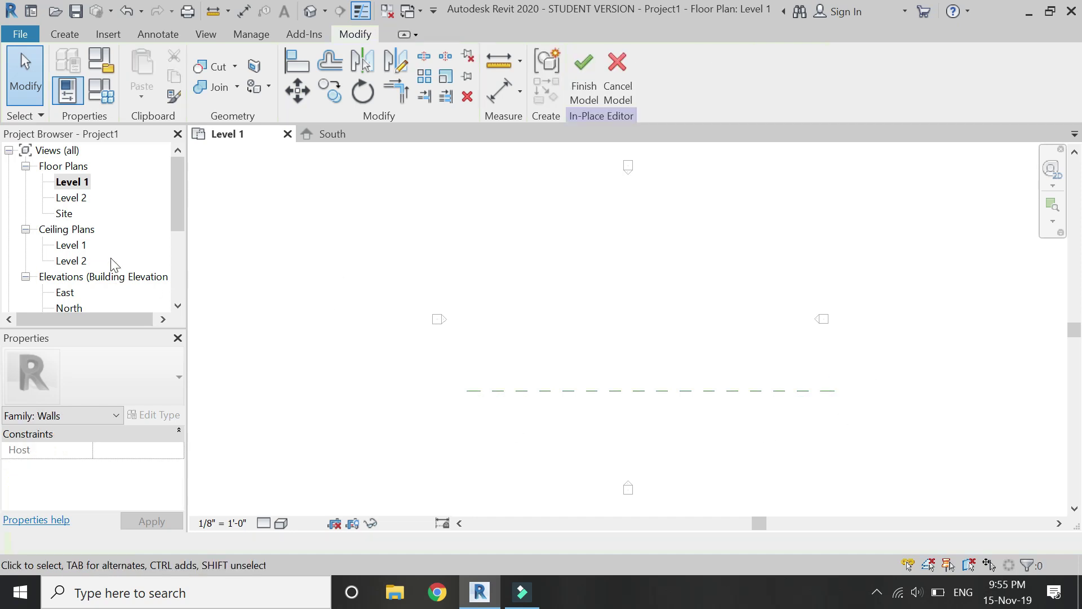
scroll(101, 271, down, 1)
double_click(74, 275)
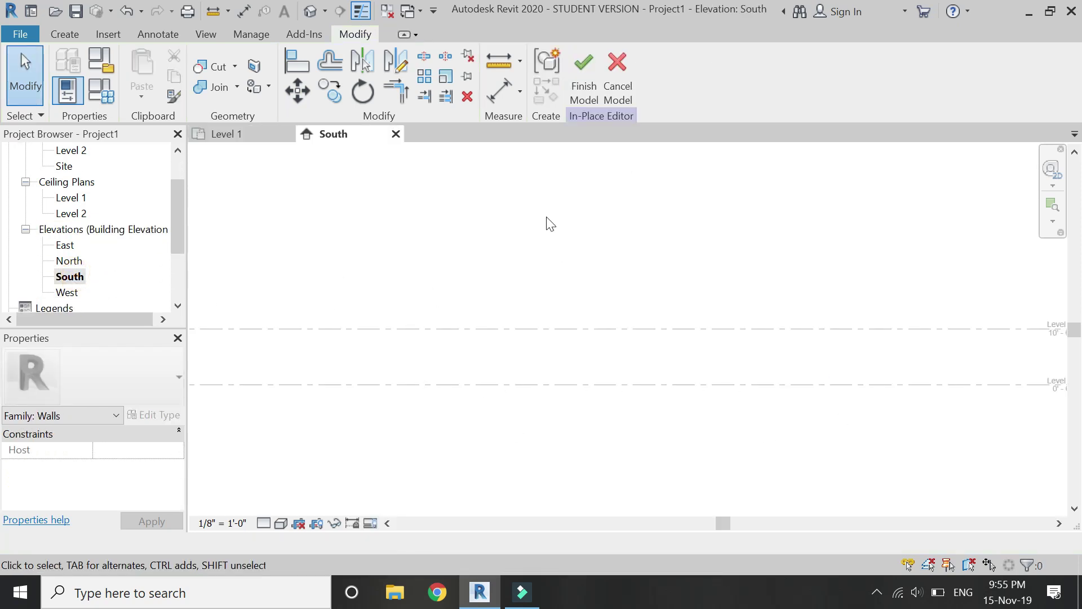
click(66, 34)
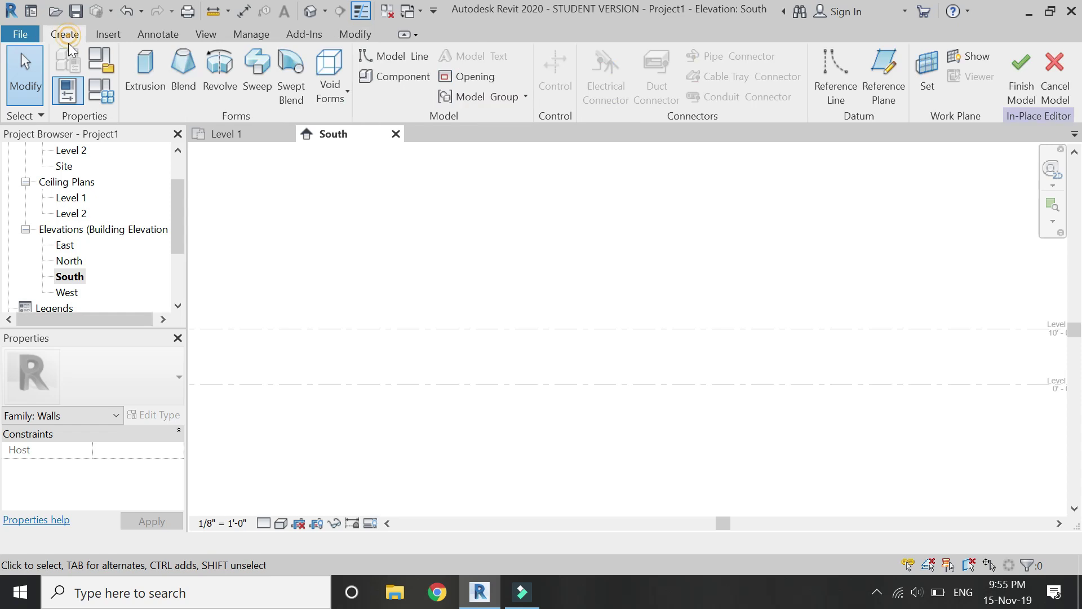
Step: Set Reference Plane: elevation as the work plane and start an extrusion with Start-End-Radius arcs
click(928, 76)
click(858, 383)
click(856, 430)
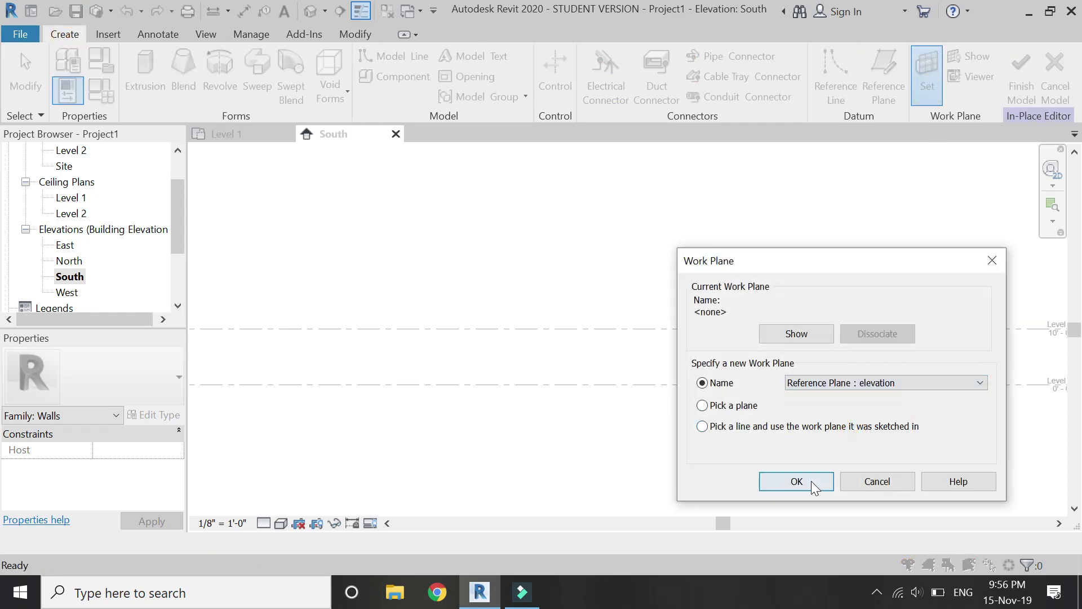
click(810, 482)
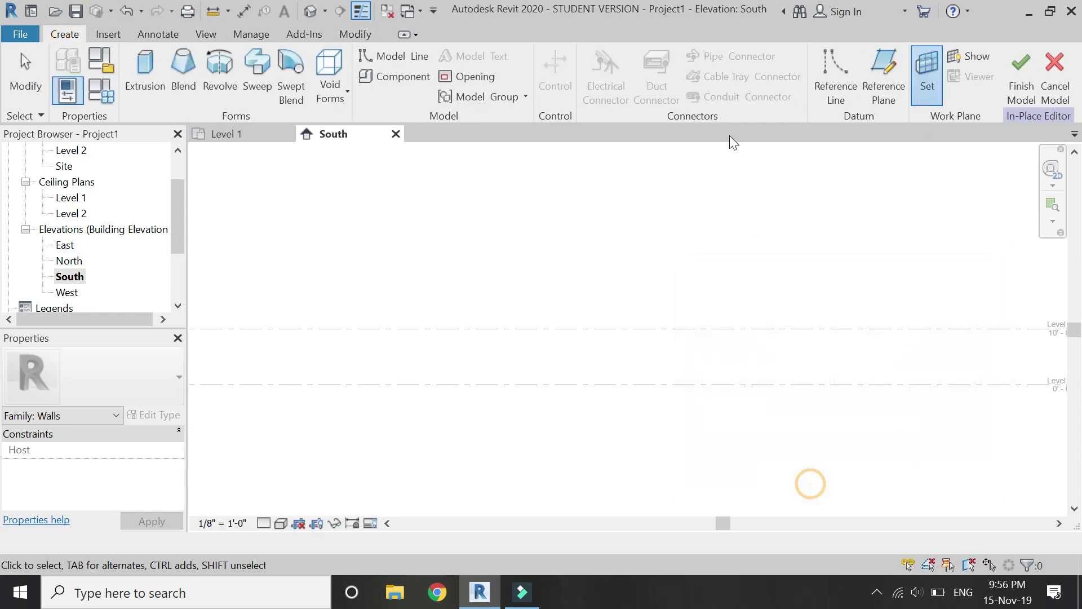
click(145, 72)
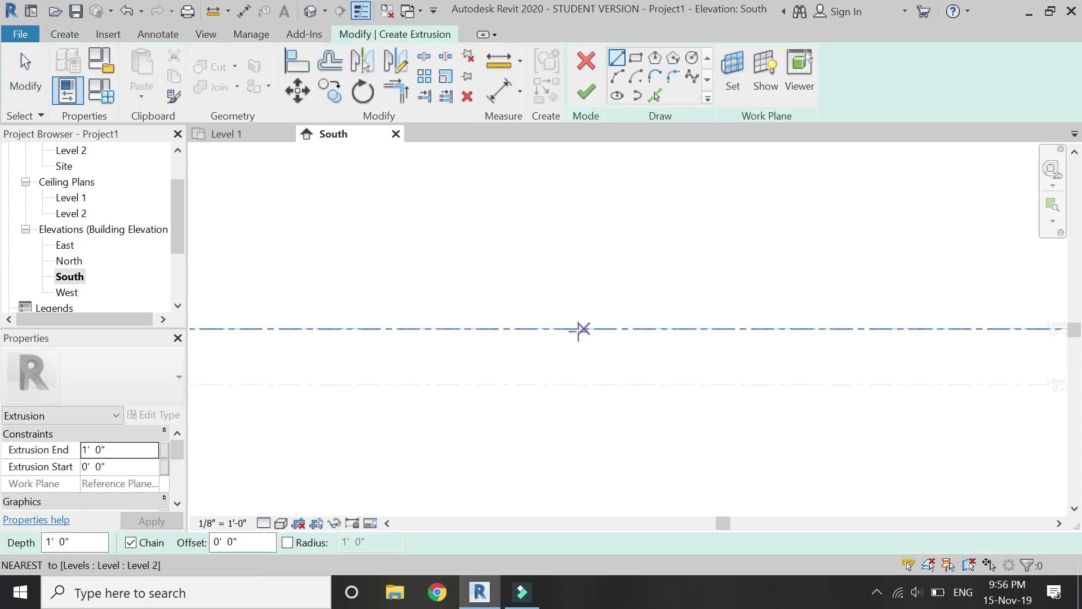
click(617, 76)
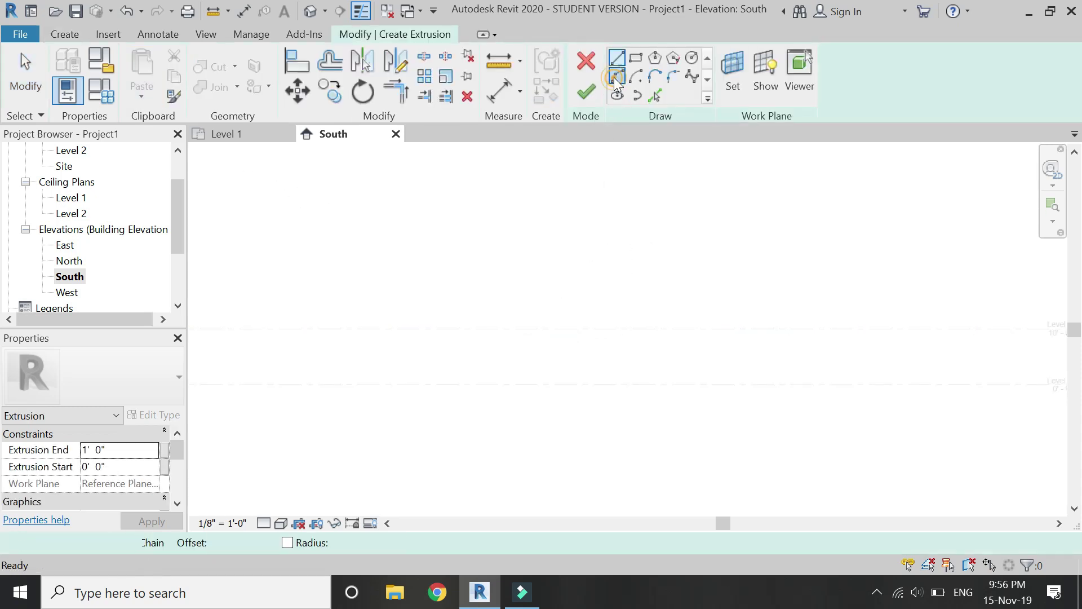
Step: Sketch the outer semicircular arc on Level 2 and a 2'-0" base line at its left end
click(486, 329)
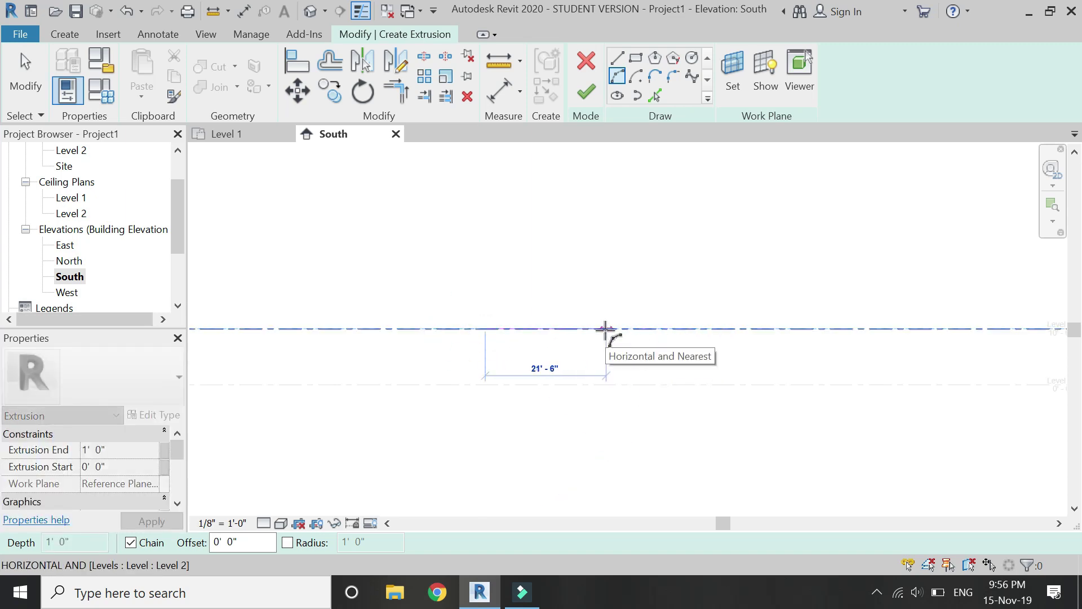
click(606, 329)
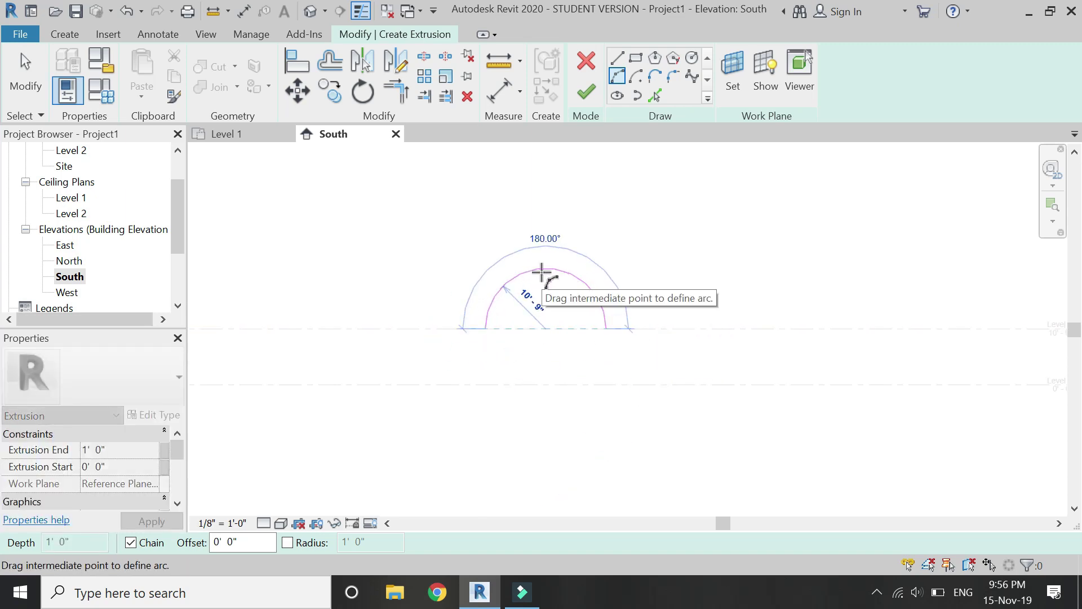
click(542, 273)
scroll(546, 275, up, 2)
scroll(592, 291, up, 2)
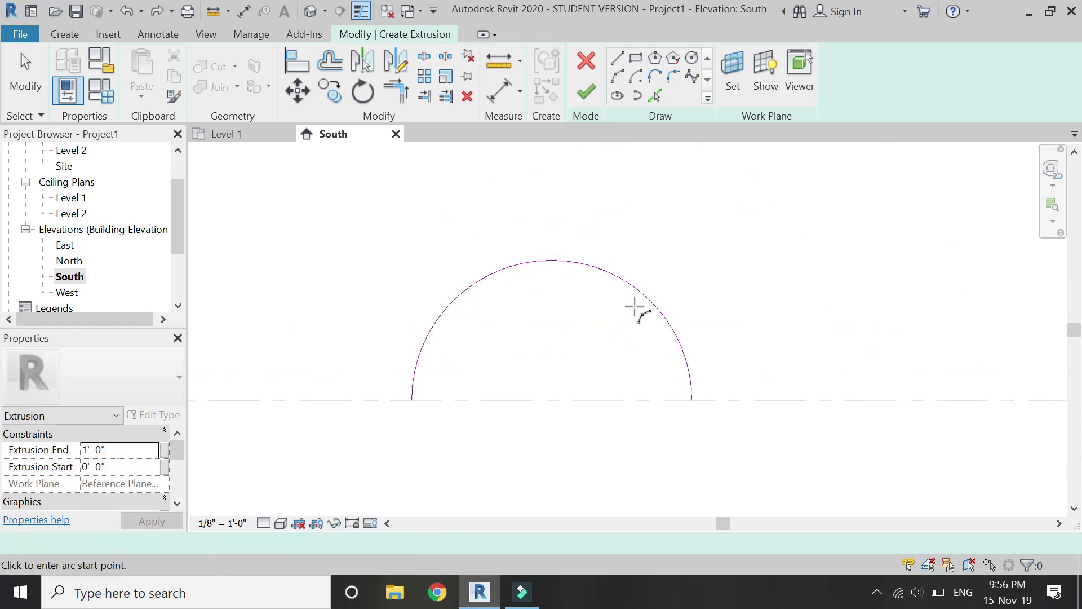
click(616, 58)
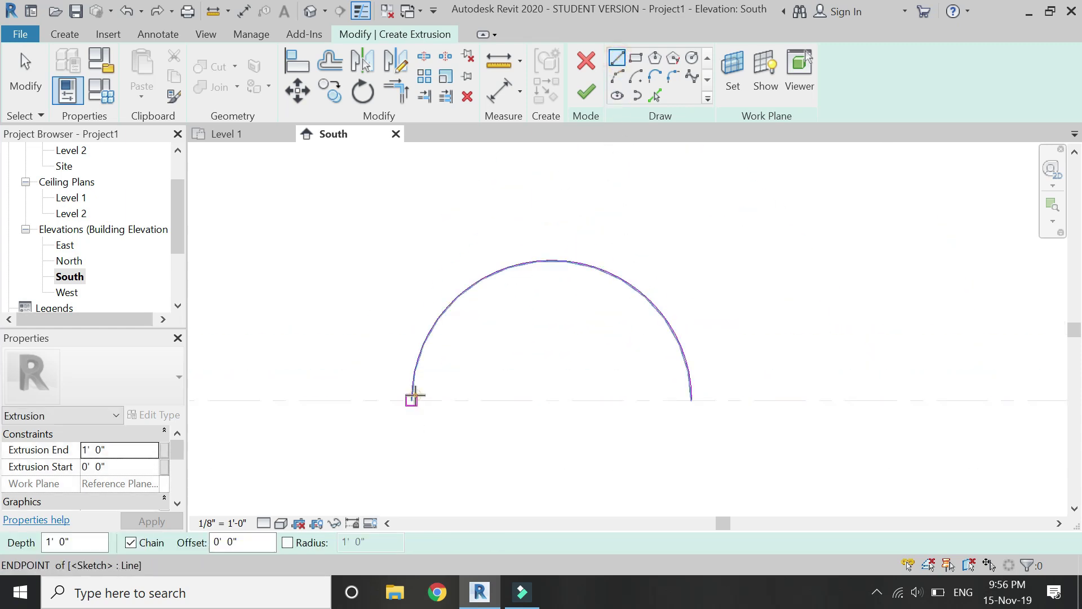
click(413, 399)
click(437, 398)
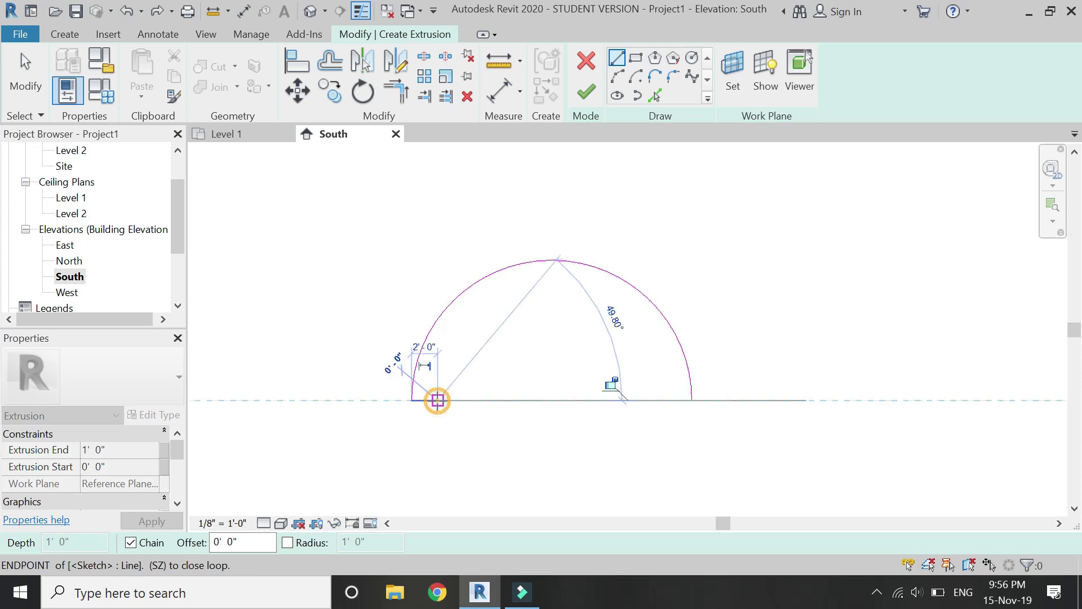
key(Escape)
key(Escape)
Step: Mirror-copy the base line across the arc's centre to its right end
click(430, 405)
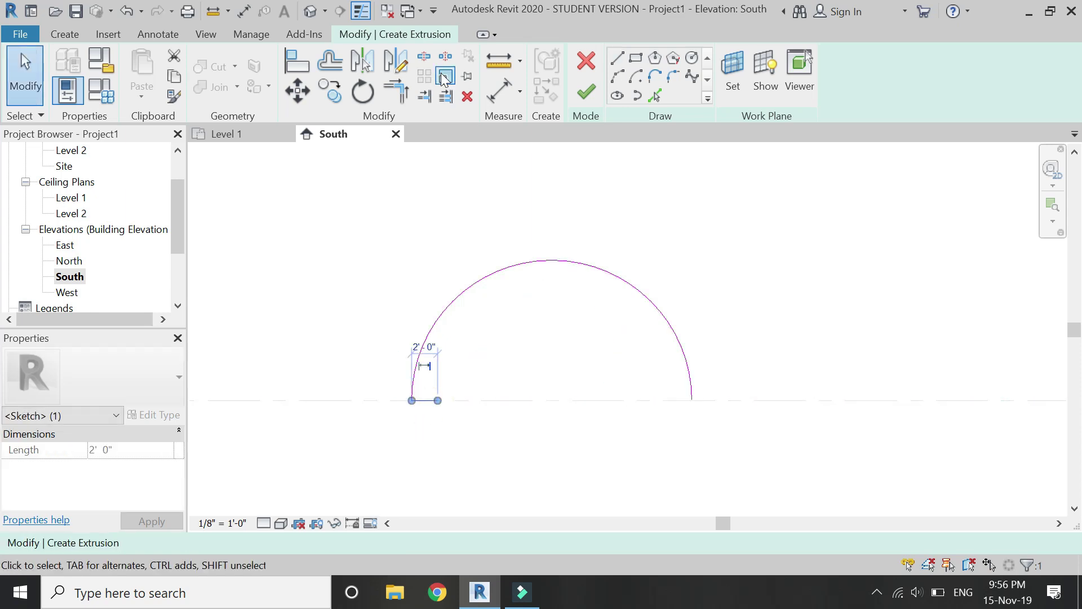
click(391, 72)
click(551, 259)
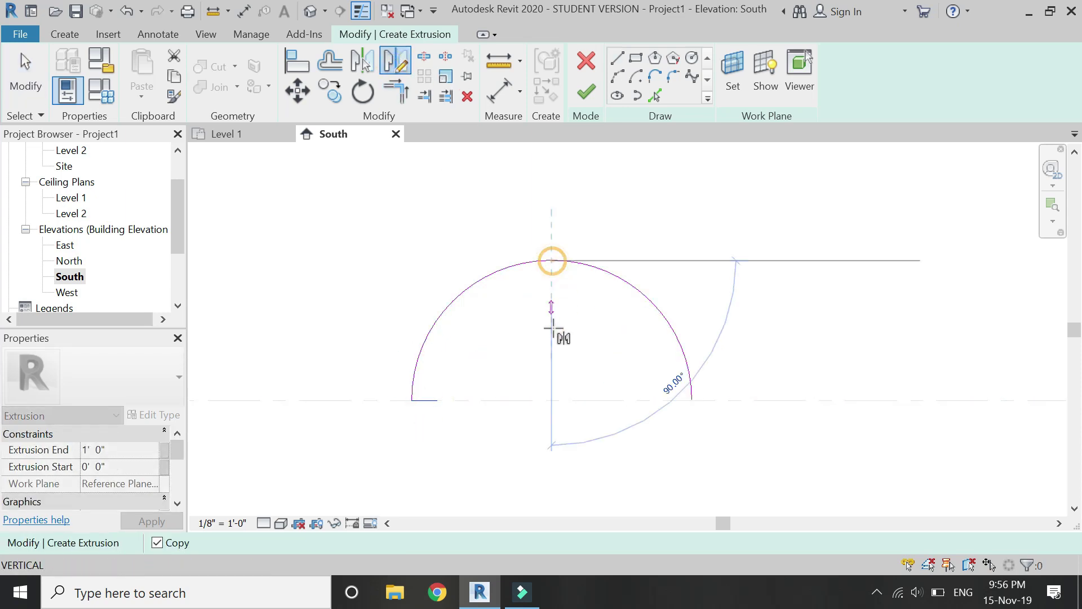
click(551, 339)
key(Escape)
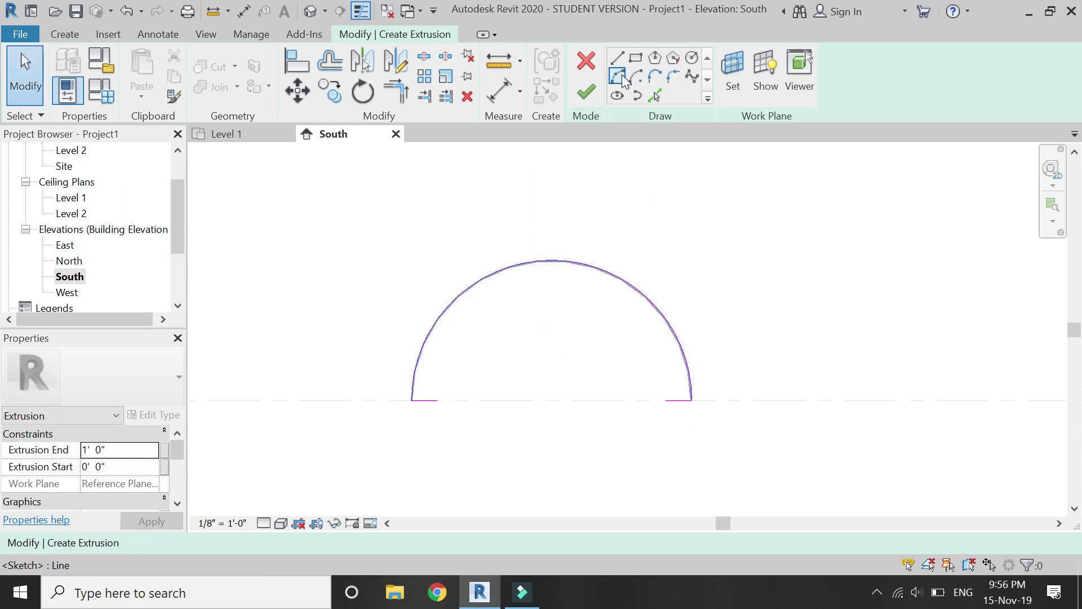
Step: Add a 10'-0" radius inner arc, set the extrusion end to 20', and view it in 3D
click(617, 76)
click(437, 400)
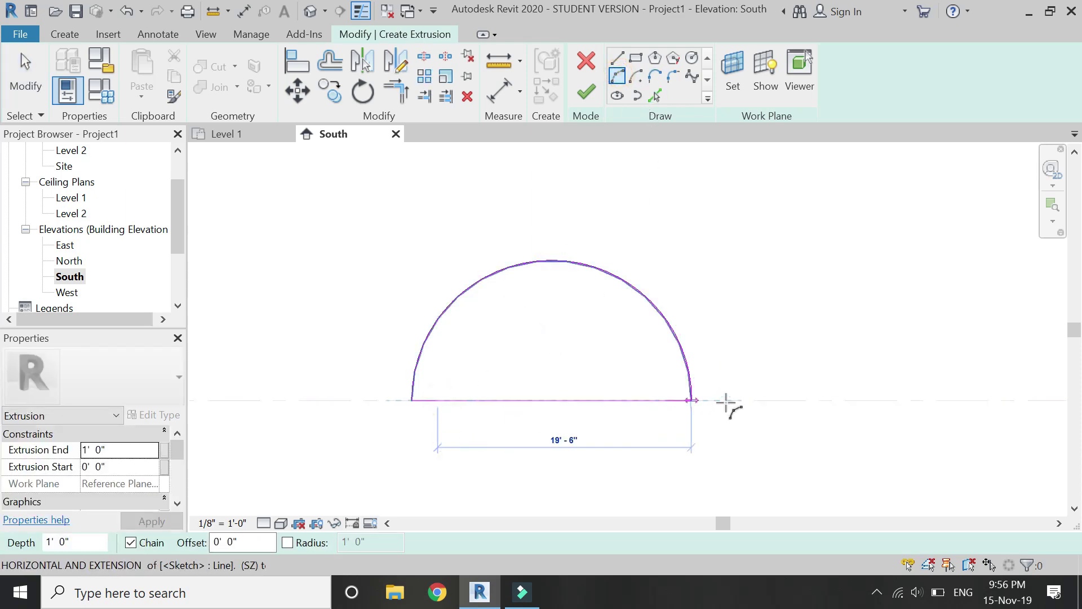
click(666, 400)
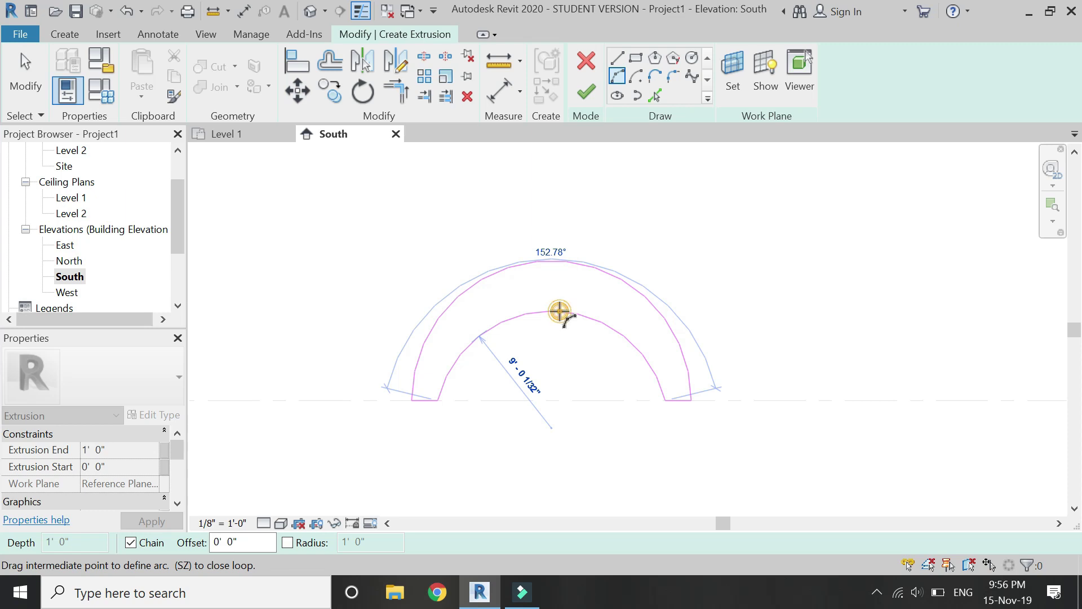
click(560, 311)
scroll(529, 344, up, 2)
key(Escape)
key(Escape)
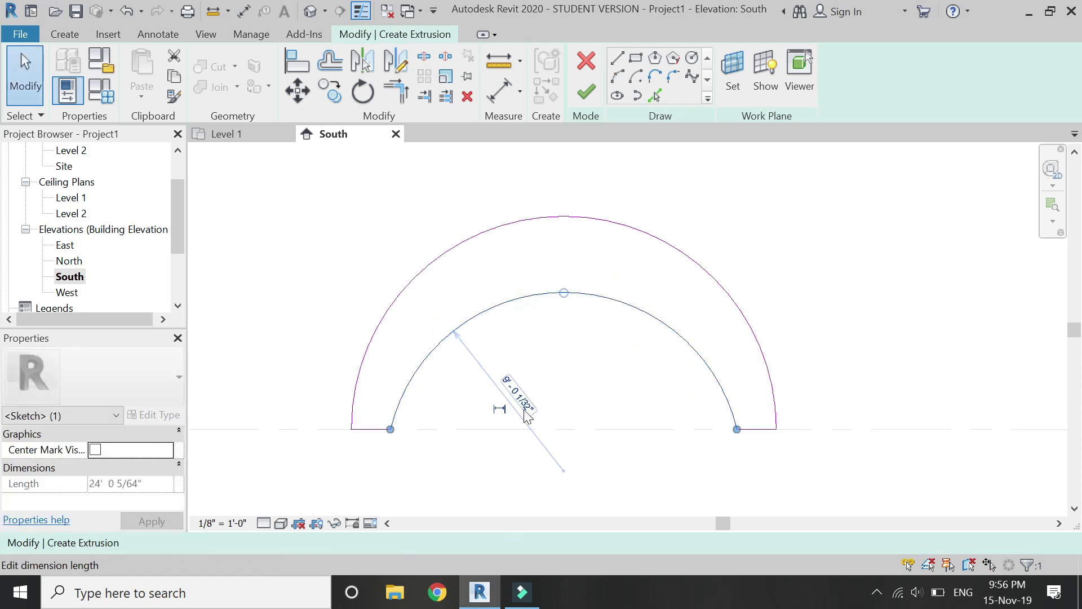
click(522, 398)
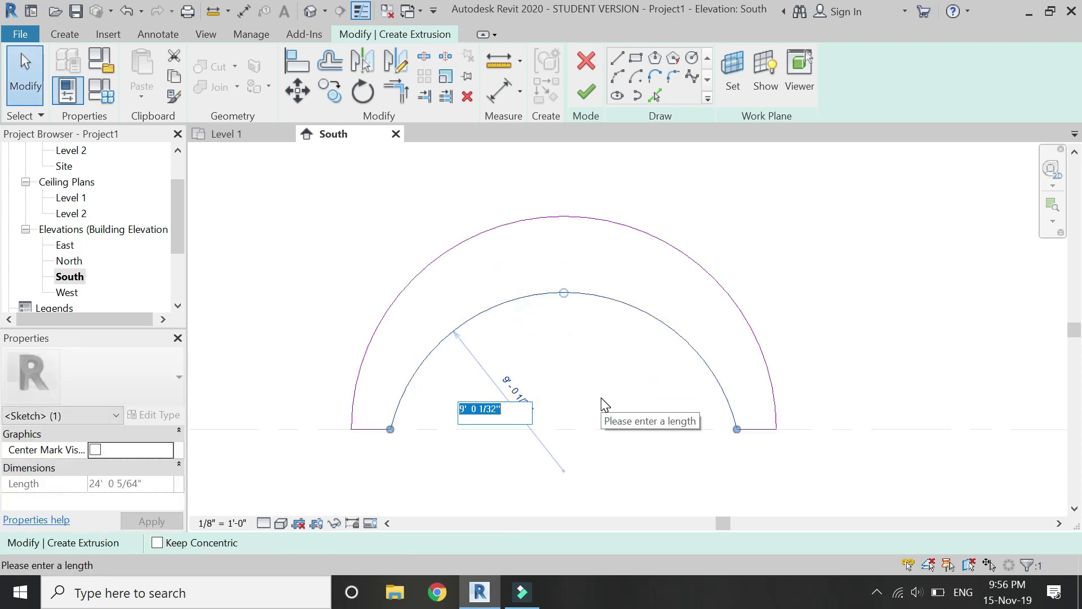
text(10)
key(Return)
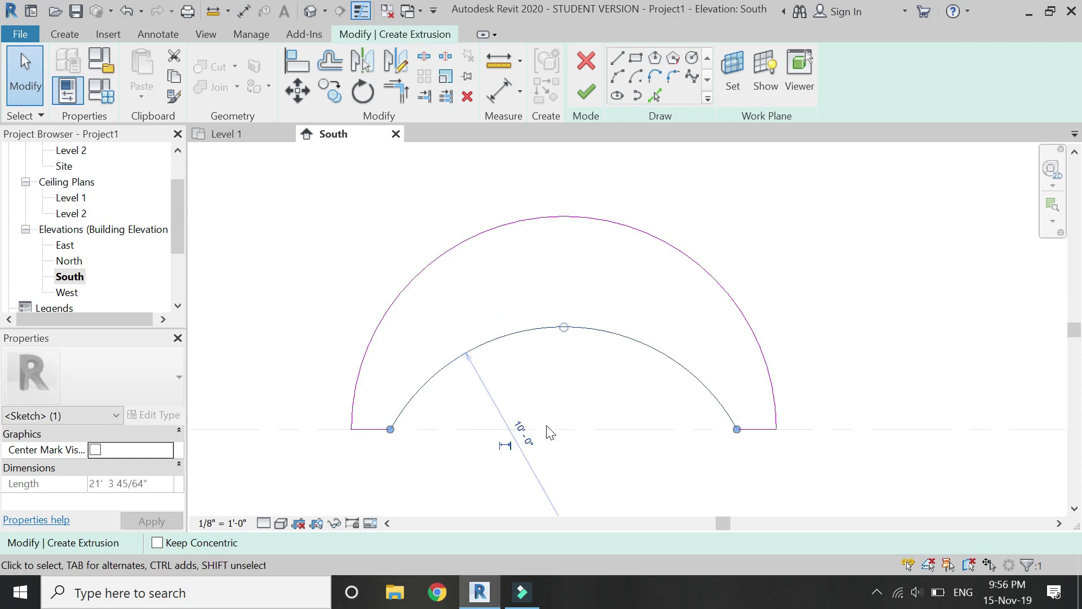
drag(565, 329, 563, 296)
scroll(473, 297, down, 3)
scroll(474, 296, down, 2)
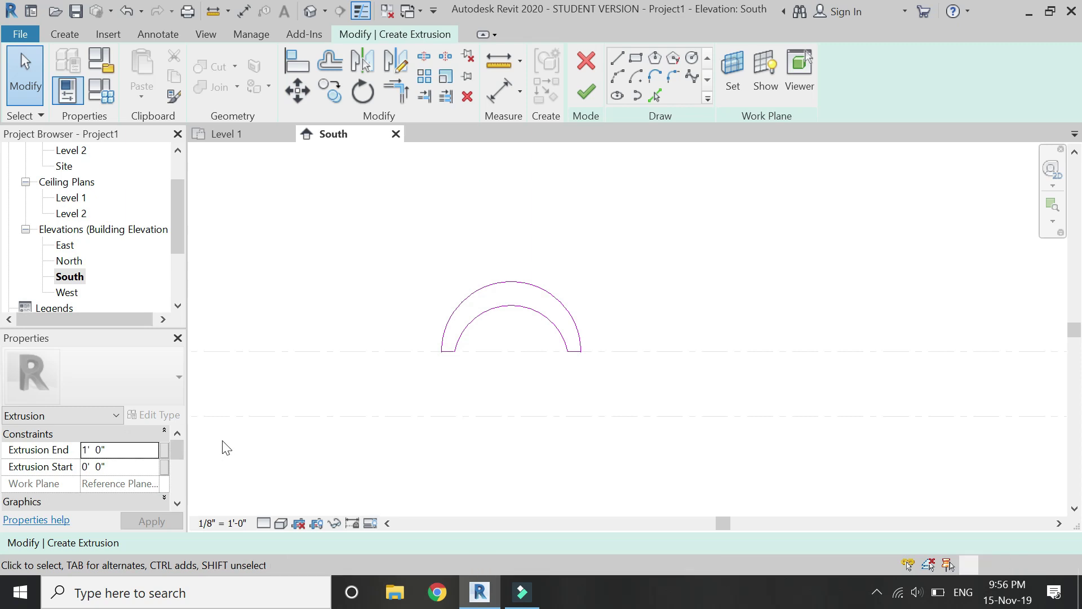
click(143, 450)
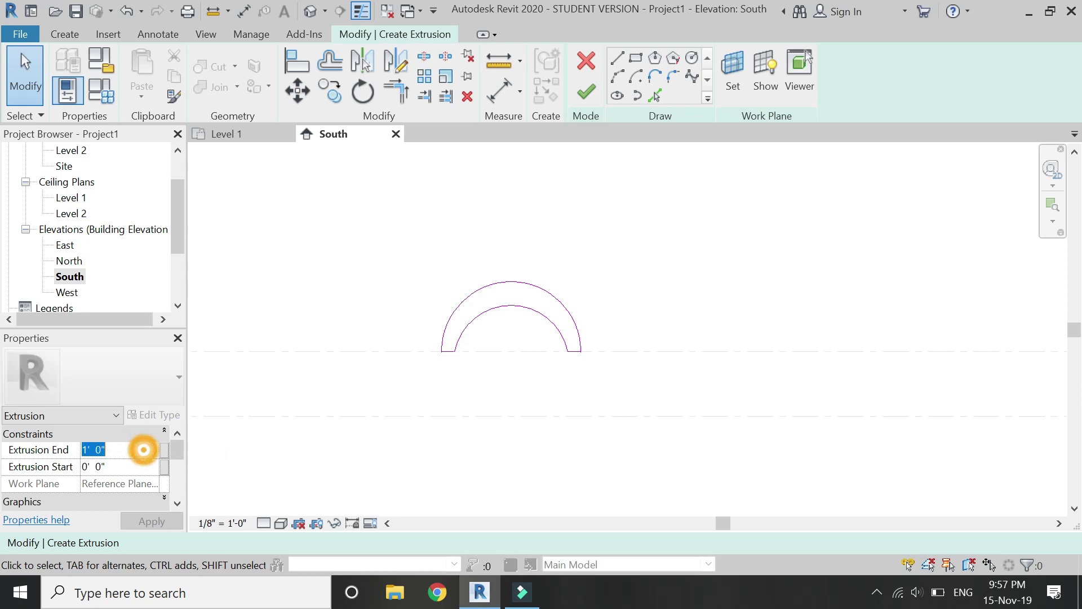
text(20)
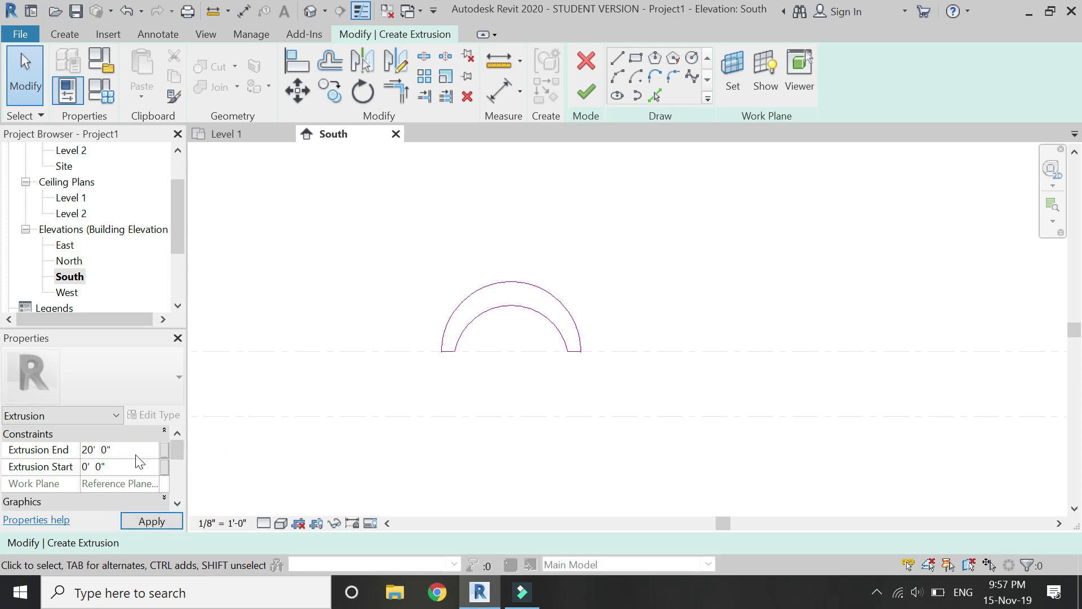
click(311, 11)
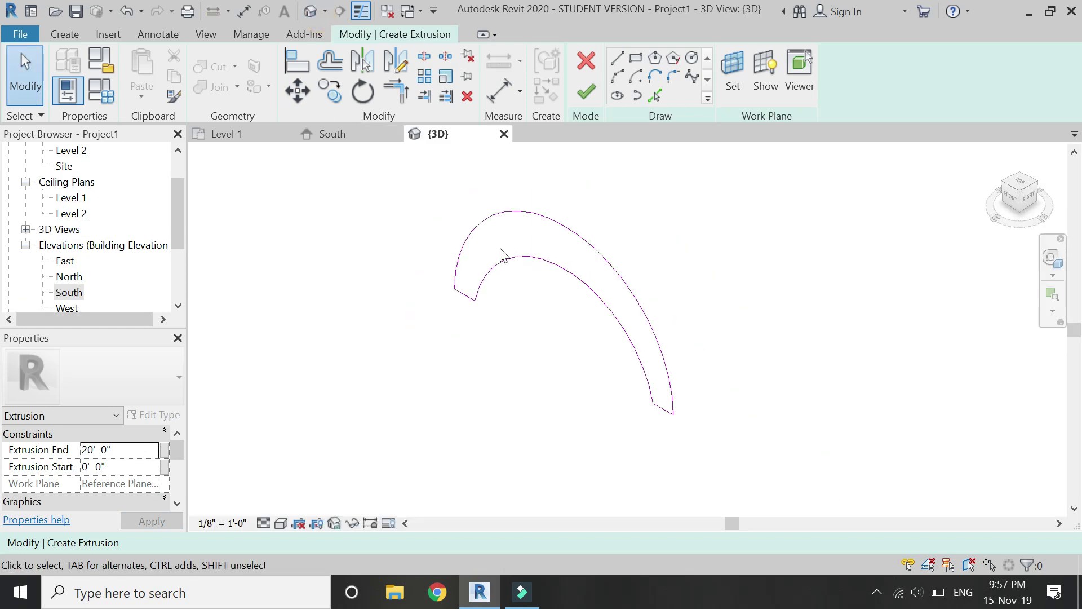
Step: Finish the extrusion and in-place model, then start a new family from Window.rft
click(587, 91)
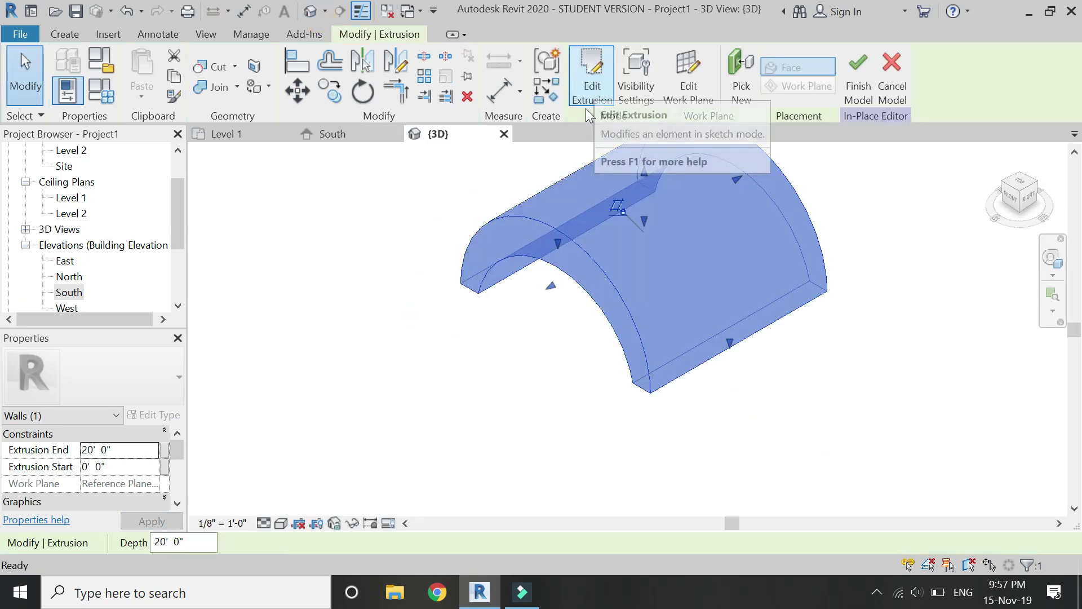
click(536, 411)
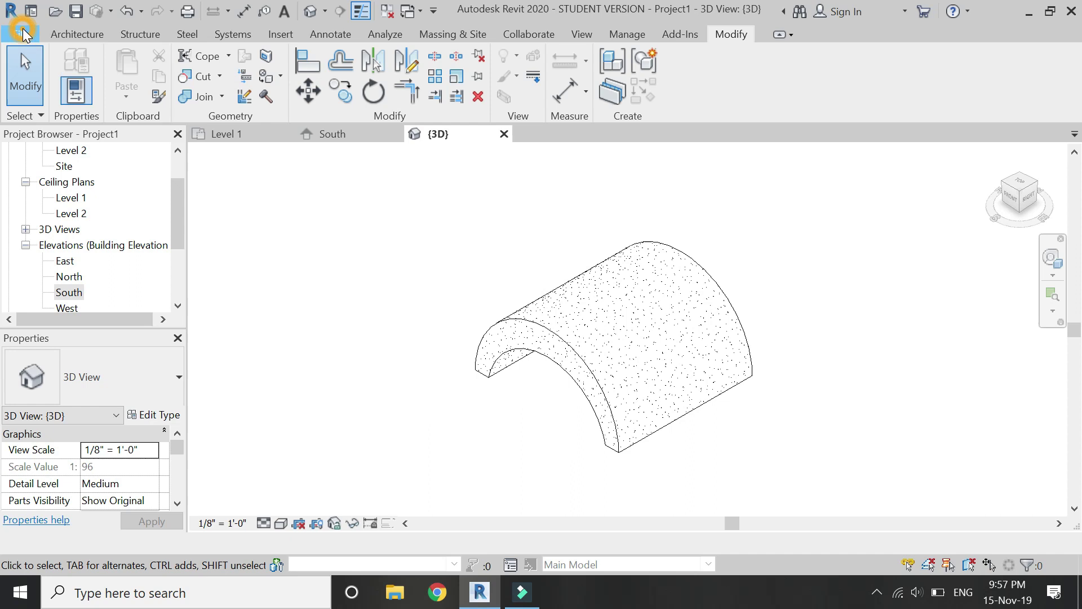
click(22, 35)
mouse_move(58, 103)
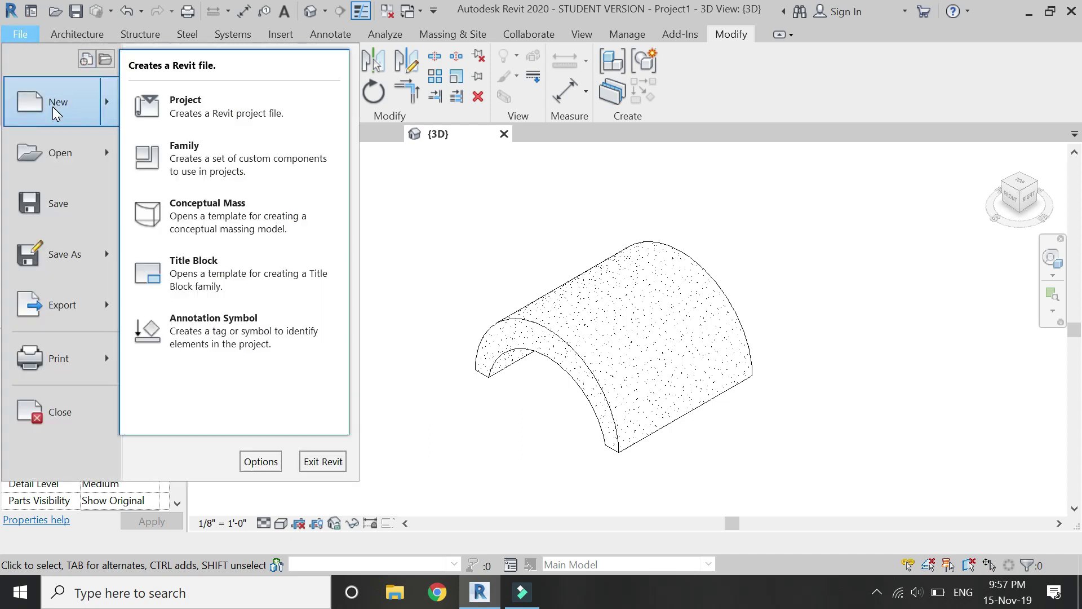
click(184, 162)
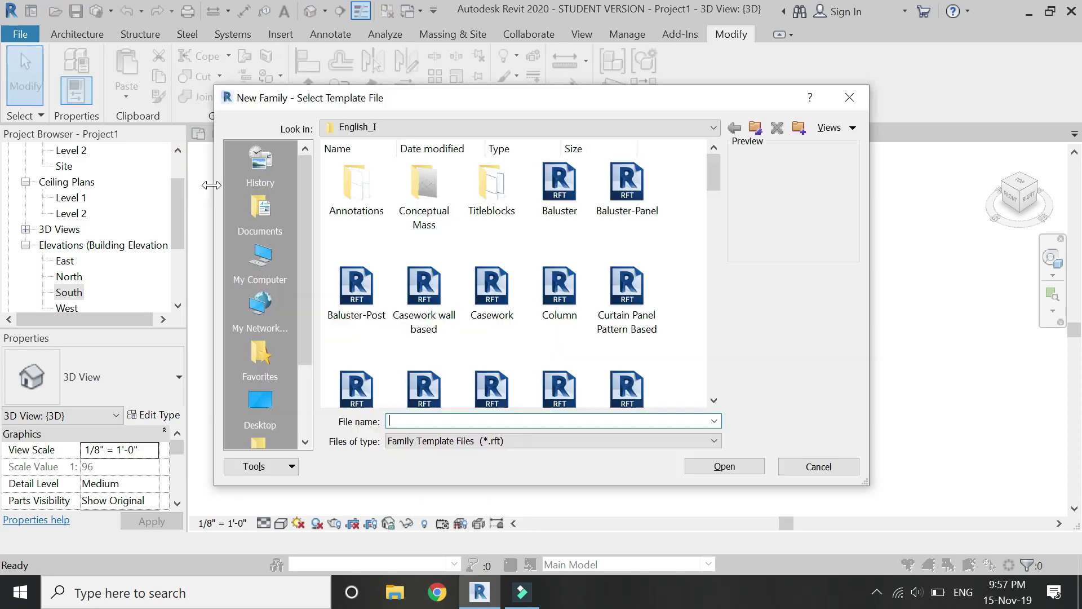
click(491, 292)
key(w)
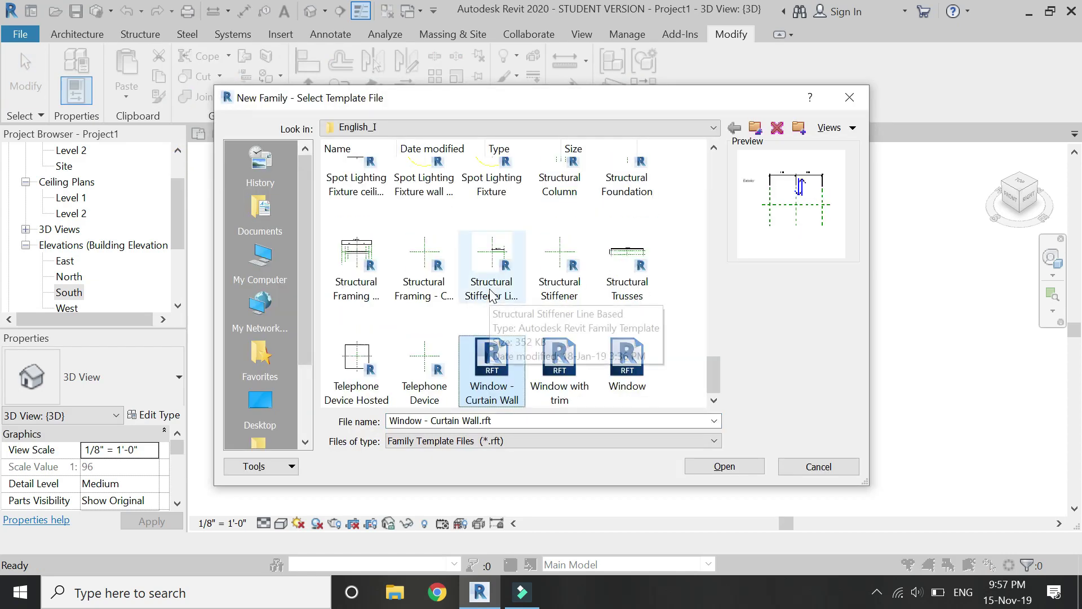
click(640, 369)
click(738, 461)
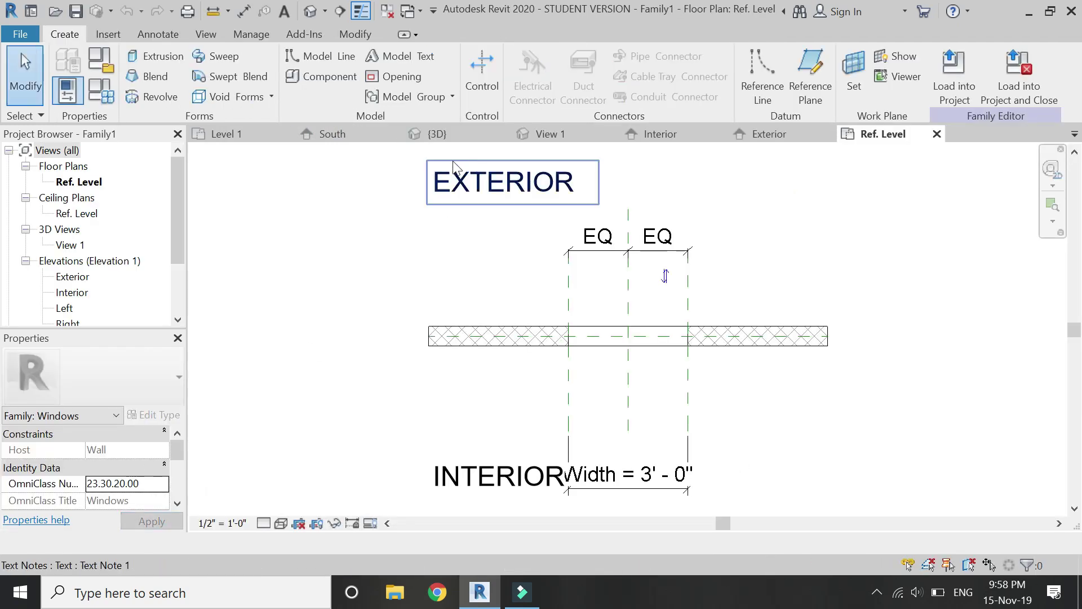
Step: Open the Interior elevation and edit the sketch boundary of the window's opening cut
click(659, 136)
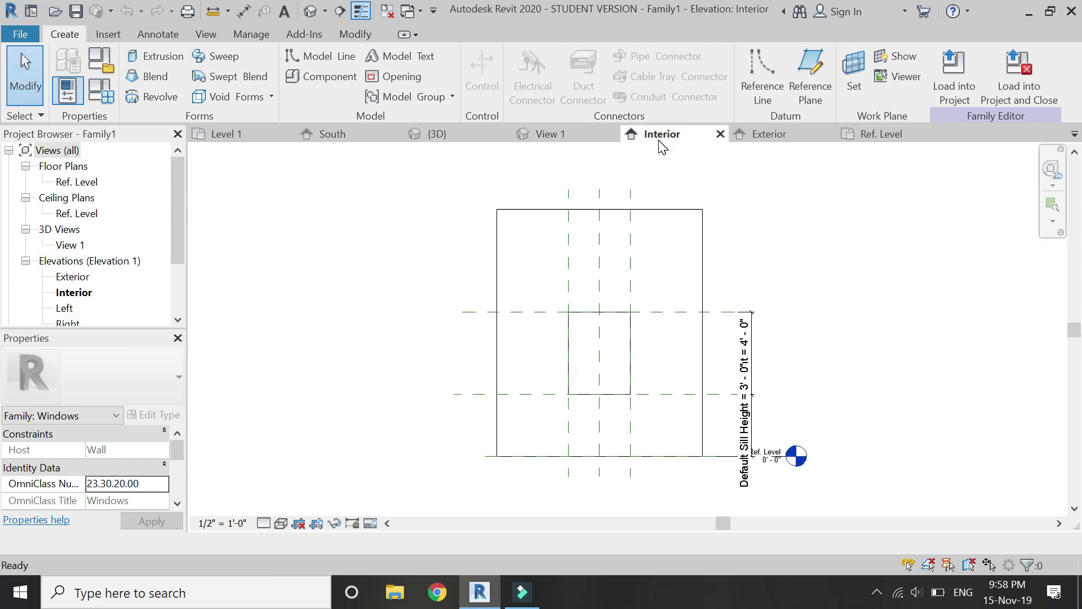
scroll(638, 362, up, 2)
click(606, 280)
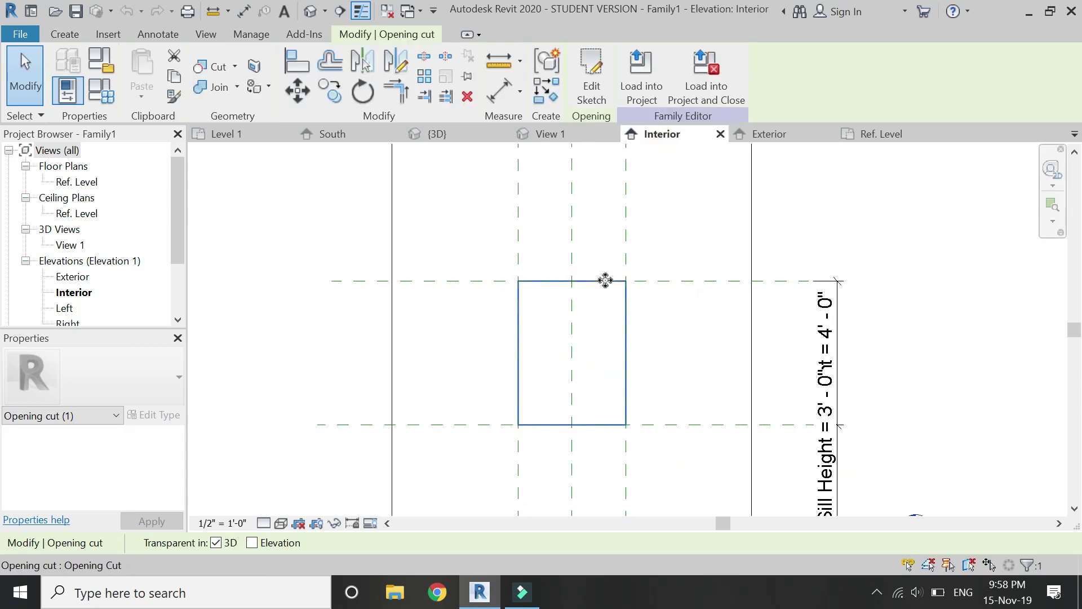
double_click(606, 280)
click(603, 282)
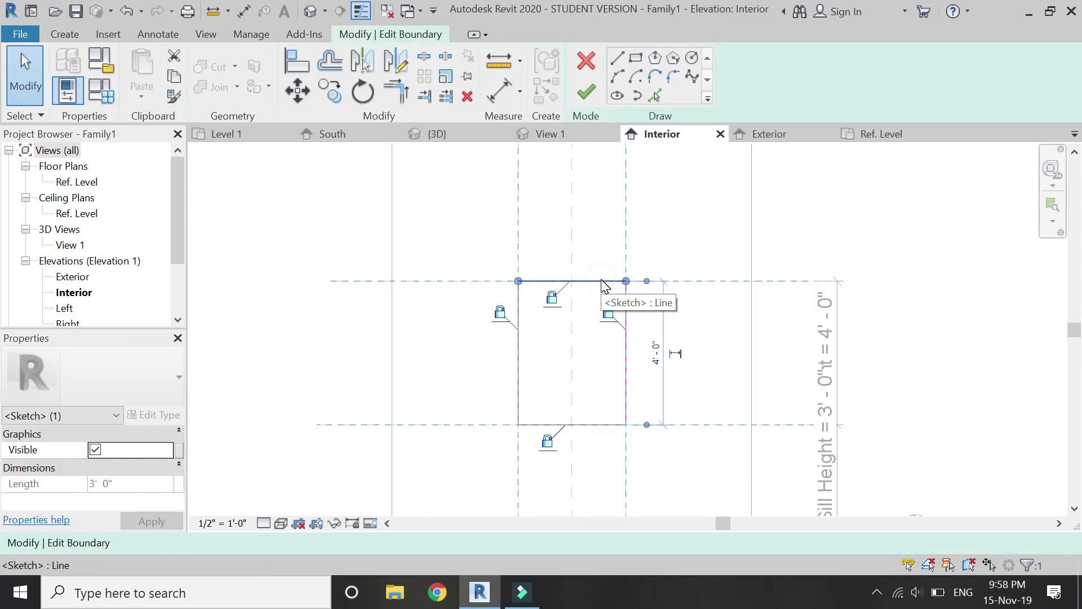
key(Escape)
Step: Draw a semicircular arc across the opening's top and move it higher
click(623, 82)
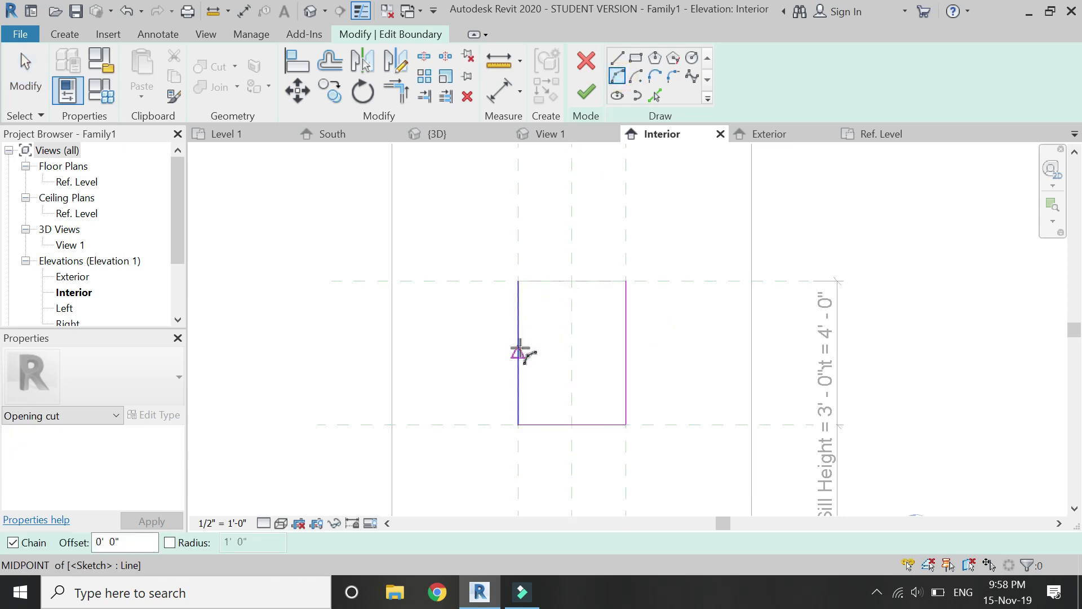
click(518, 351)
click(625, 350)
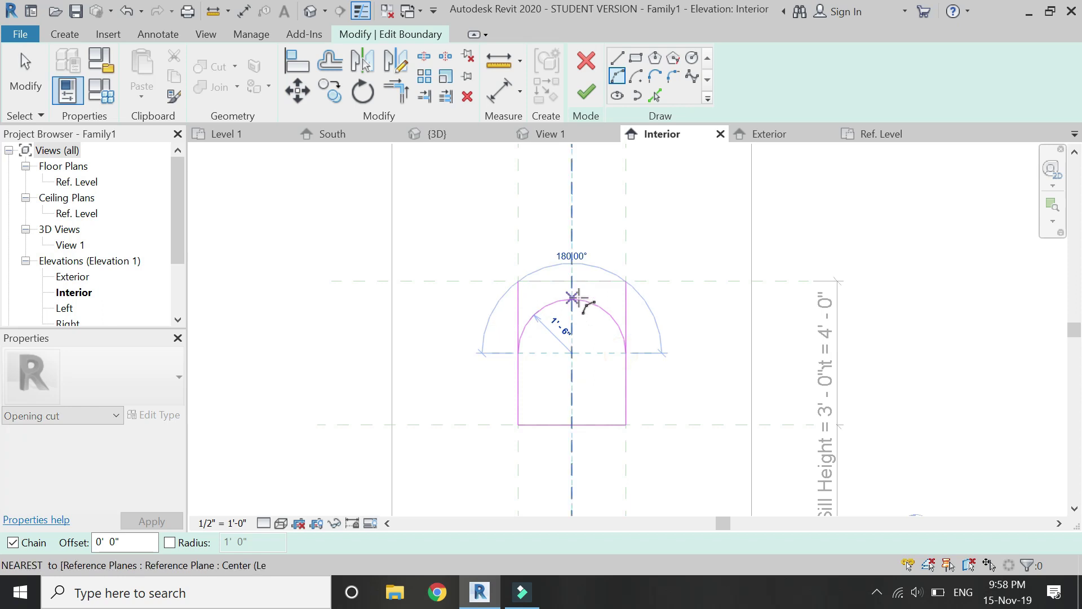
click(575, 297)
key(Escape)
key(Escape)
key(Escape)
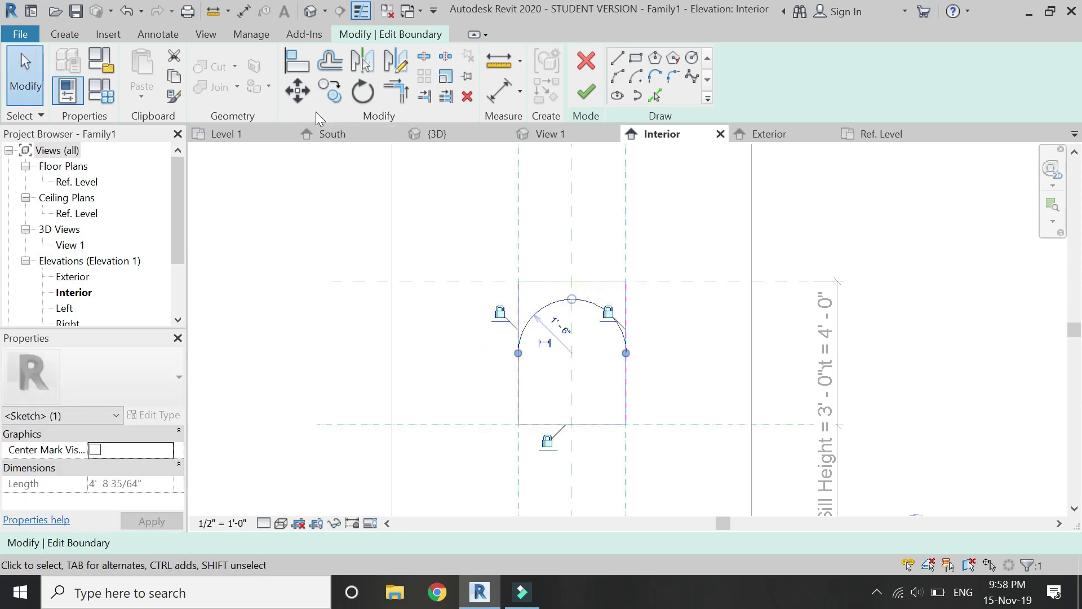
click(572, 300)
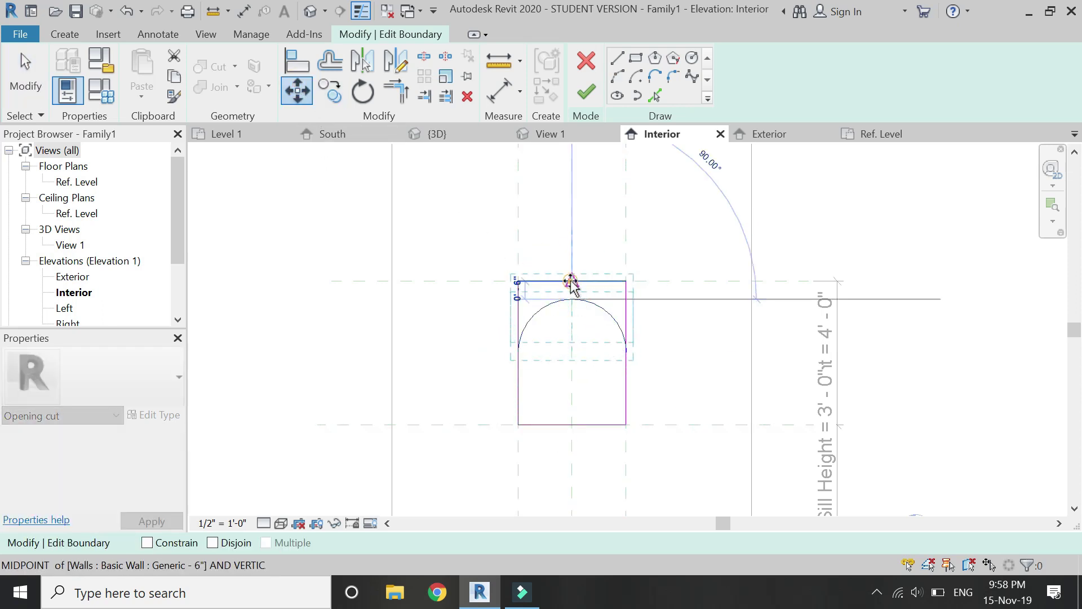
click(572, 280)
Step: Trim both sides of the opening to meet the arc and finish the sketch
key(Escape)
click(395, 91)
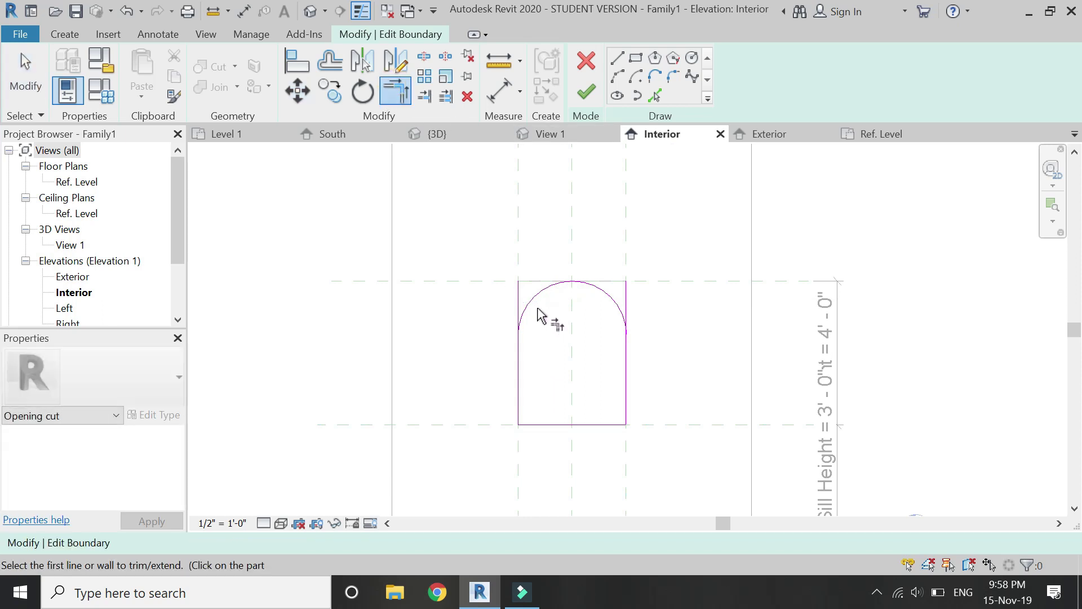
click(535, 305)
click(531, 348)
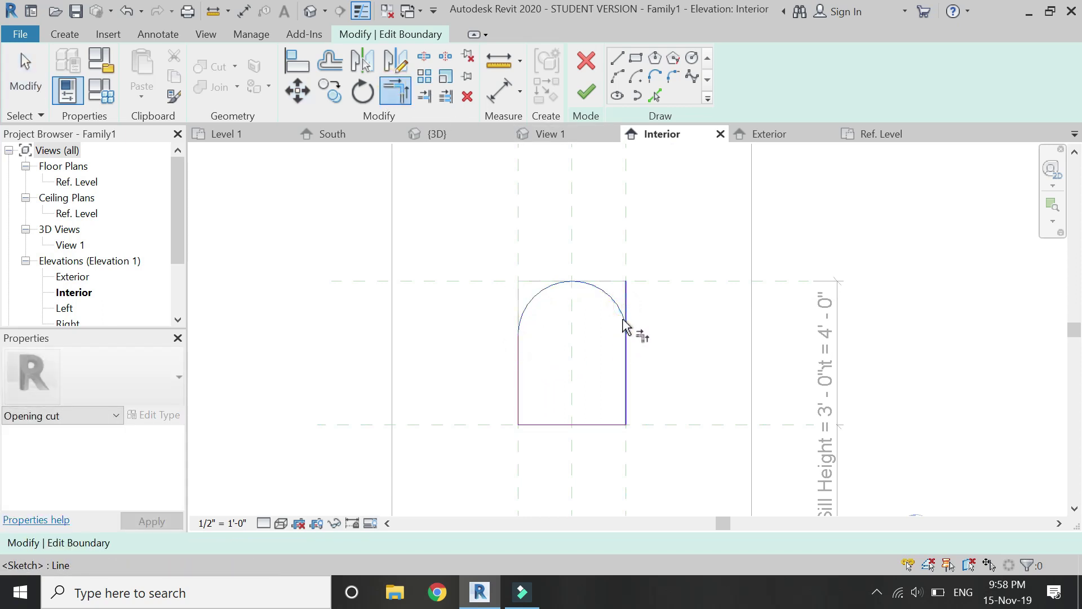
click(630, 359)
key(Escape)
scroll(629, 359, down, 1)
click(587, 92)
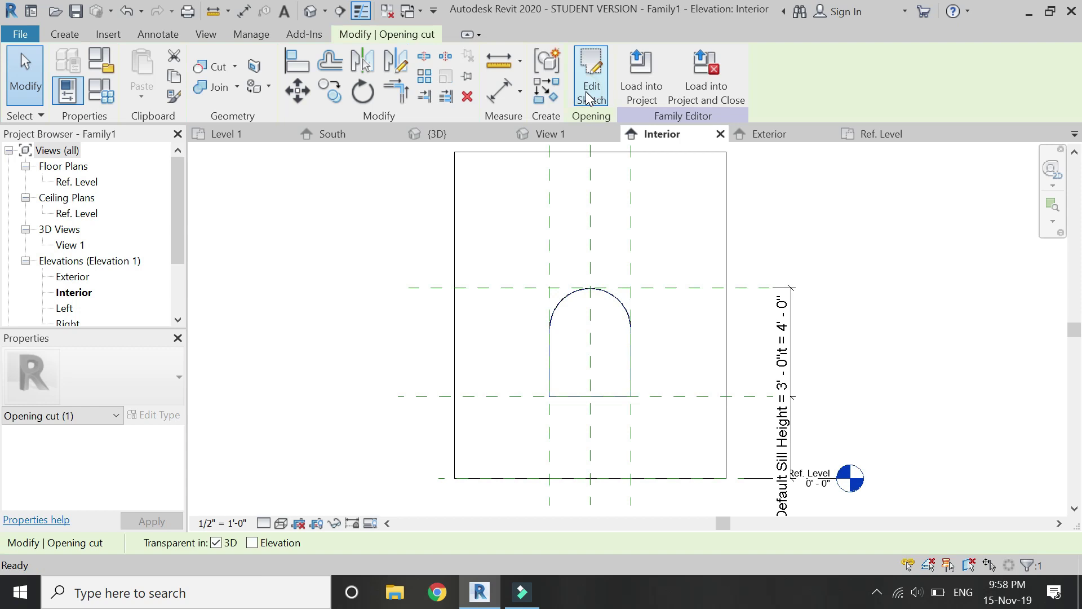
Step: Start a new extrusion with a line across the arc's base and a central vertical divider
click(54, 33)
click(141, 59)
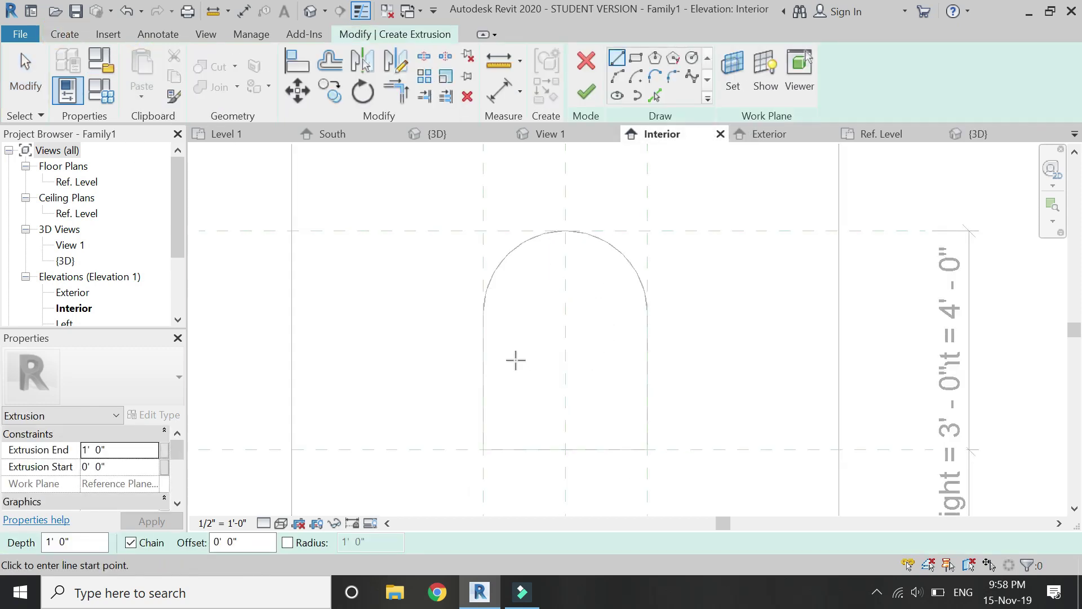
click(483, 313)
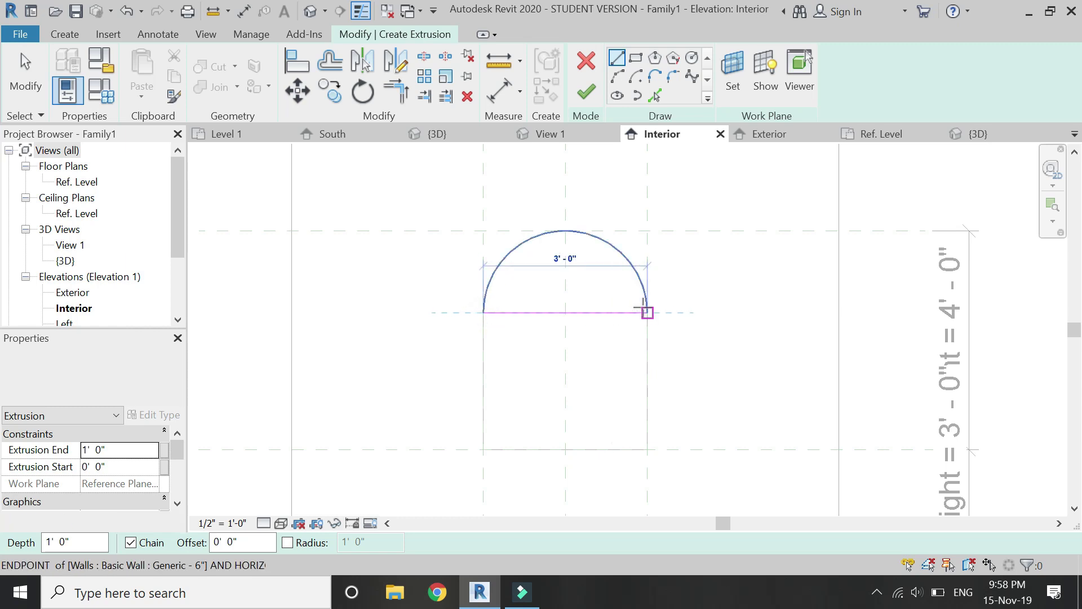
click(645, 312)
key(Escape)
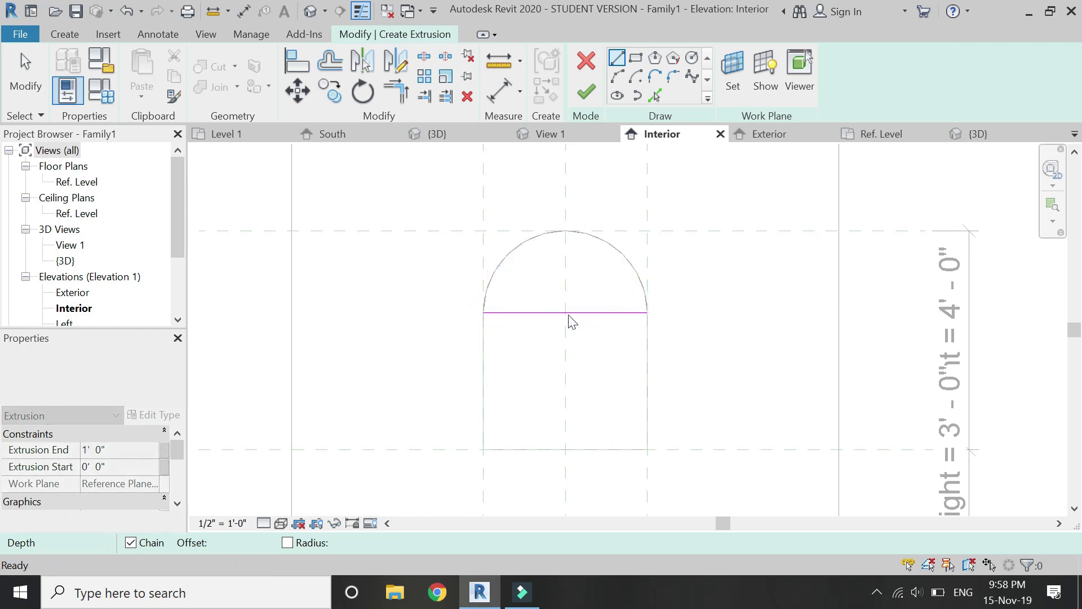
click(565, 312)
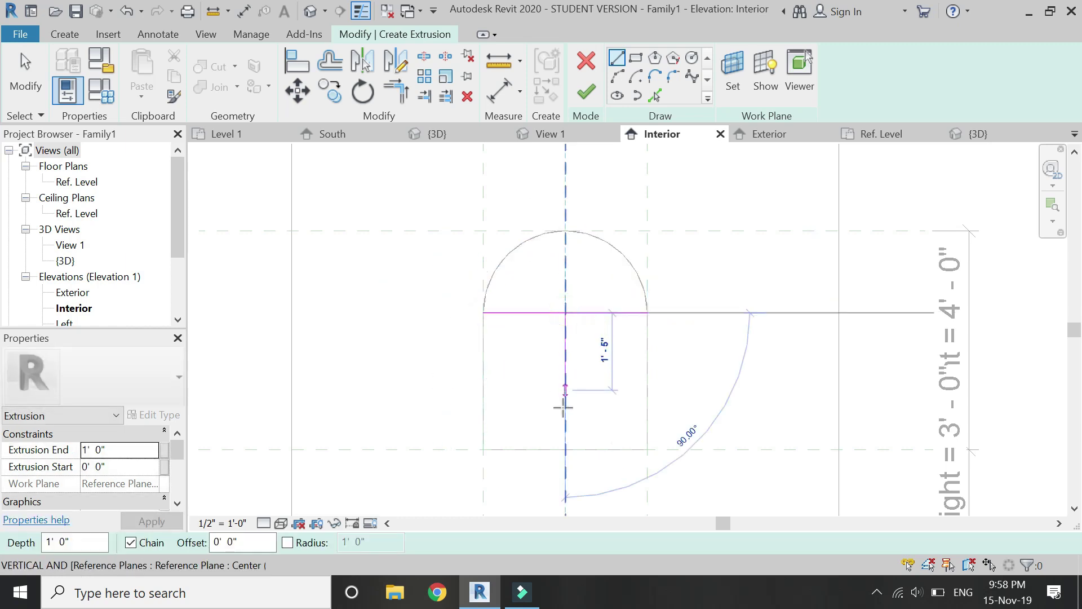
click(565, 450)
key(Escape)
key(Escape)
Step: Trace the bottom reference line, both opening sides and the arc with Pick Lines
click(654, 95)
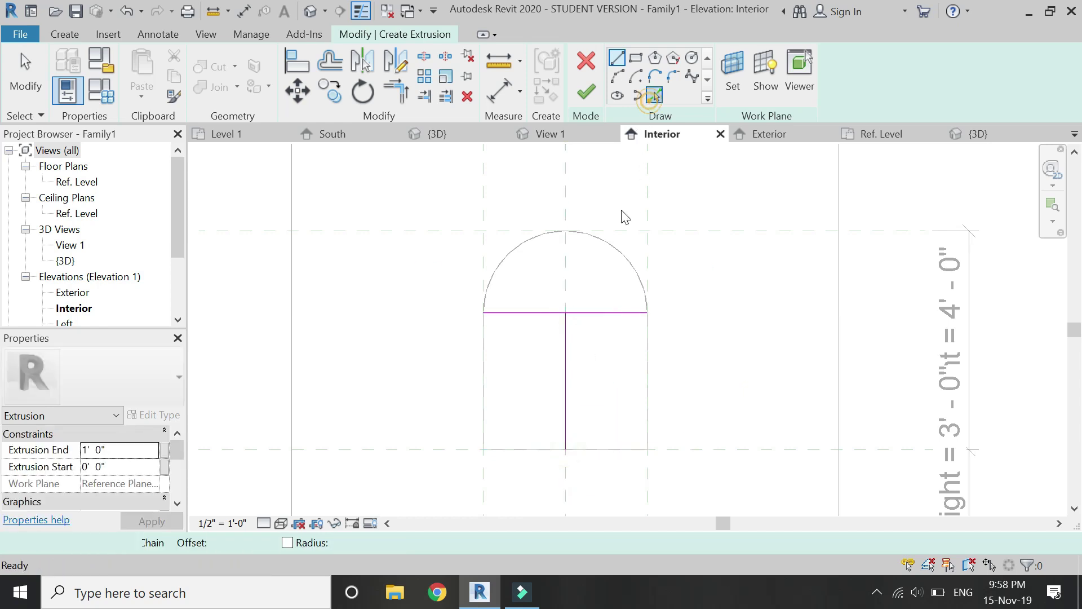
click(537, 449)
click(488, 362)
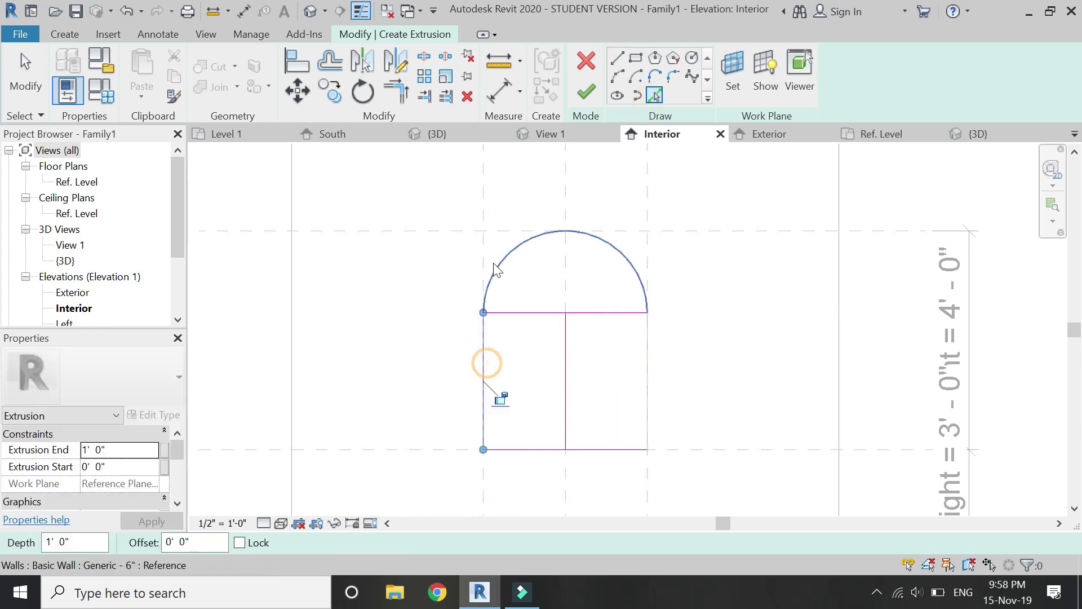
click(503, 263)
click(646, 370)
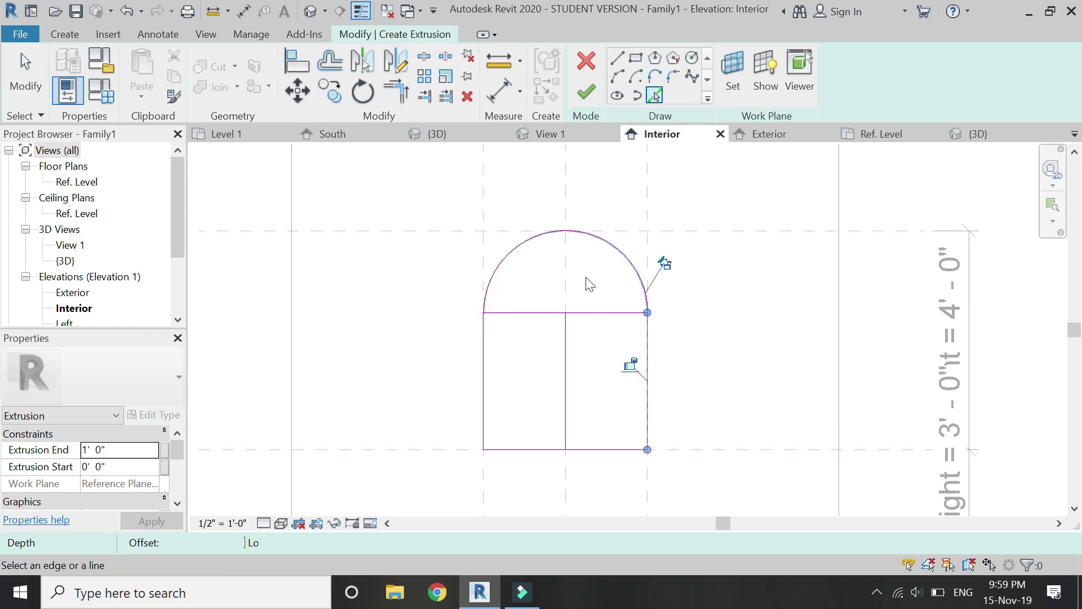
scroll(585, 348, down, 1)
scroll(582, 344, up, 2)
scroll(575, 321, up, 1)
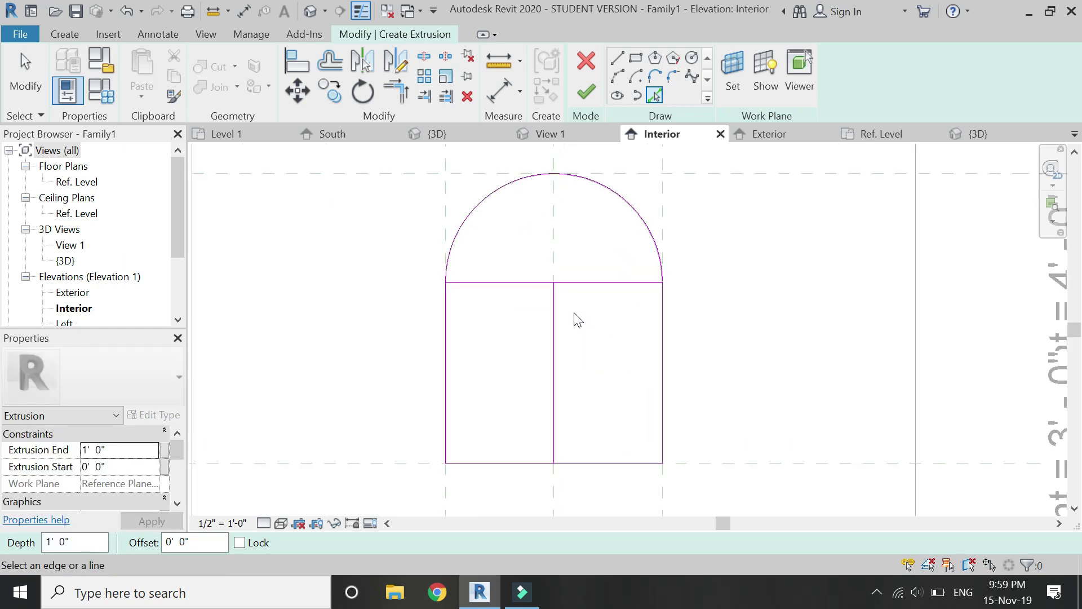
click(330, 62)
text(2)
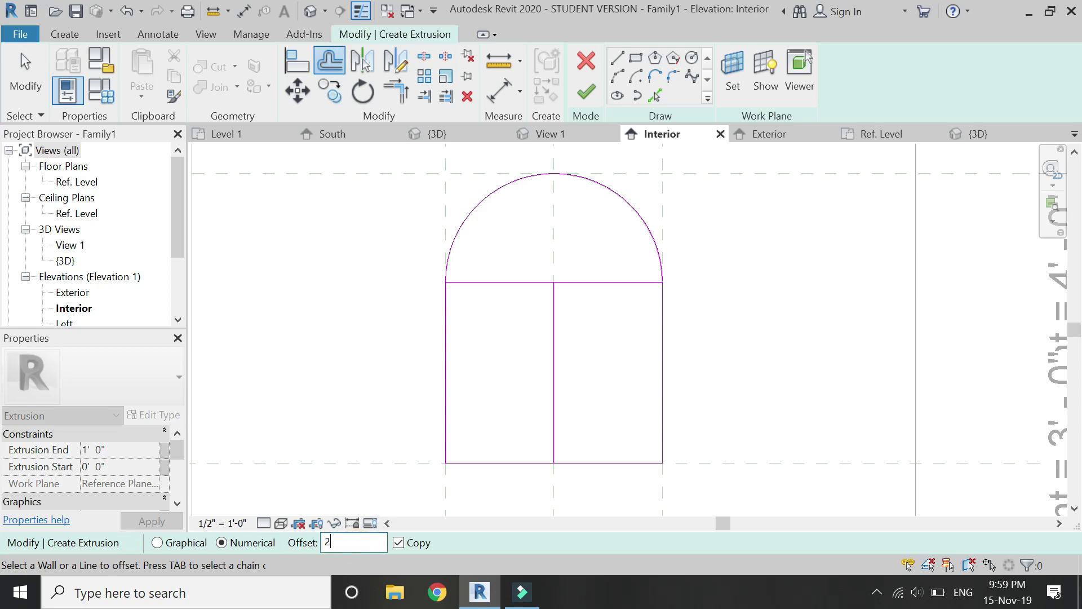
Step: Offset the arc, both sides and the bottom line 2" inward to form the inner frame
key(Return)
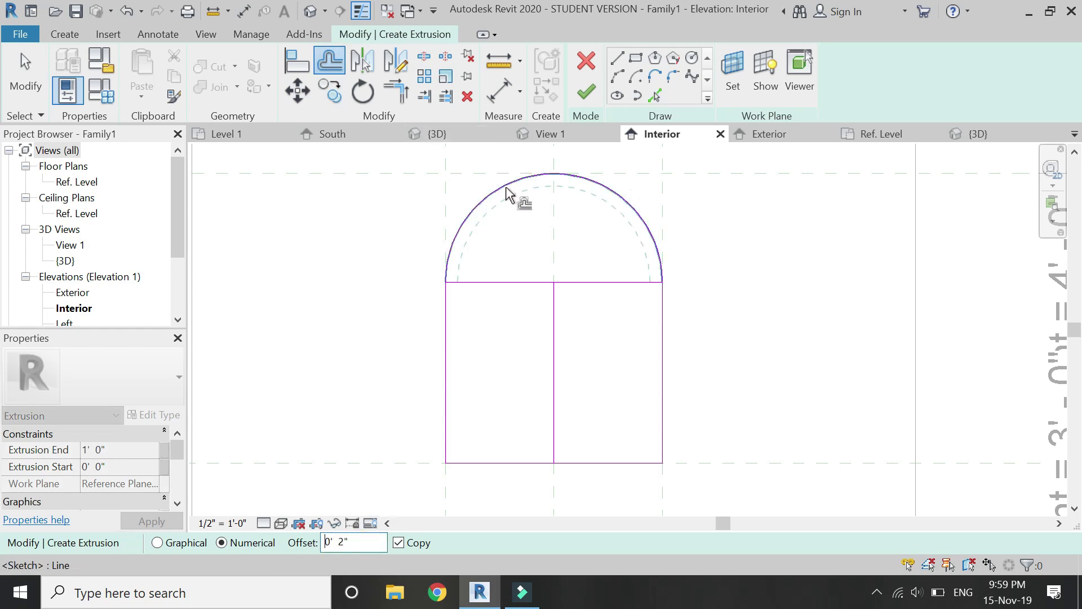
click(507, 194)
click(446, 363)
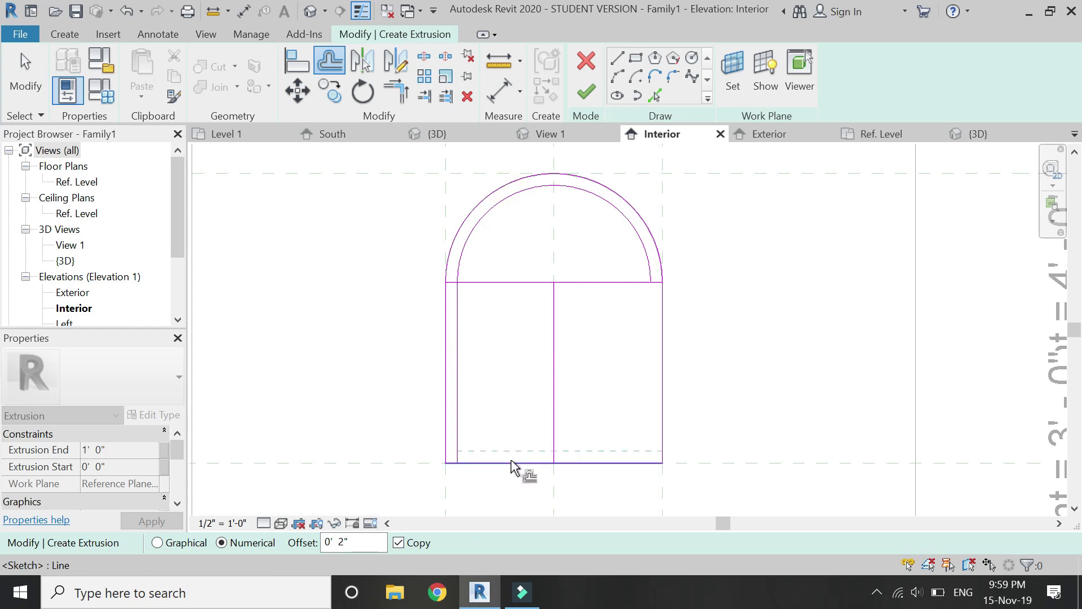
click(511, 463)
click(658, 346)
Step: Offset the crossbar and centre divider 1" each side, then delete the original divider
click(371, 543)
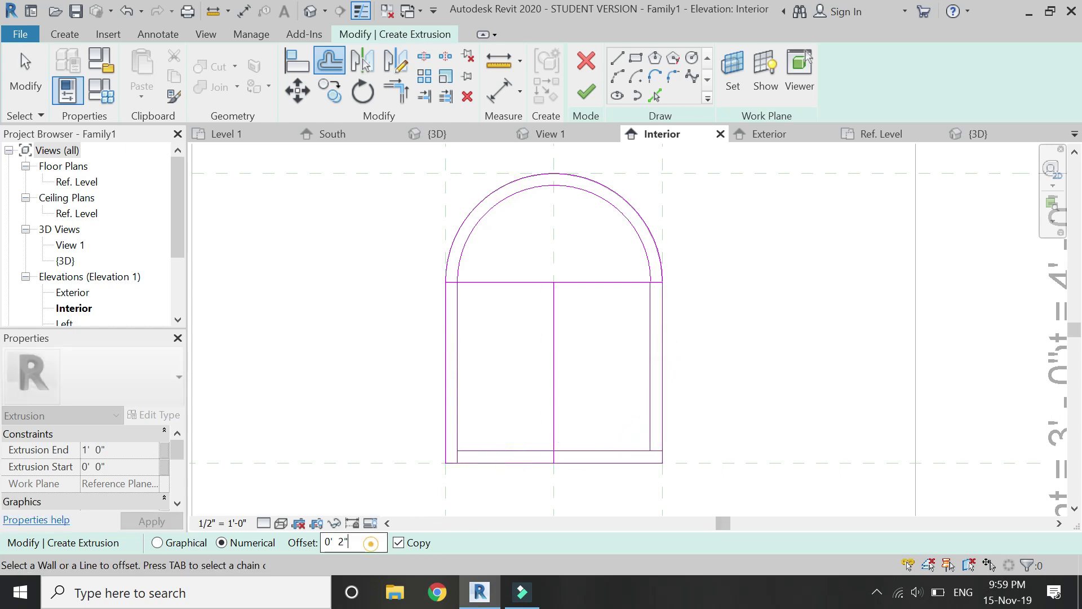
key(BackSpace)
key(BackSpace)
key(BackSpace)
text(1)
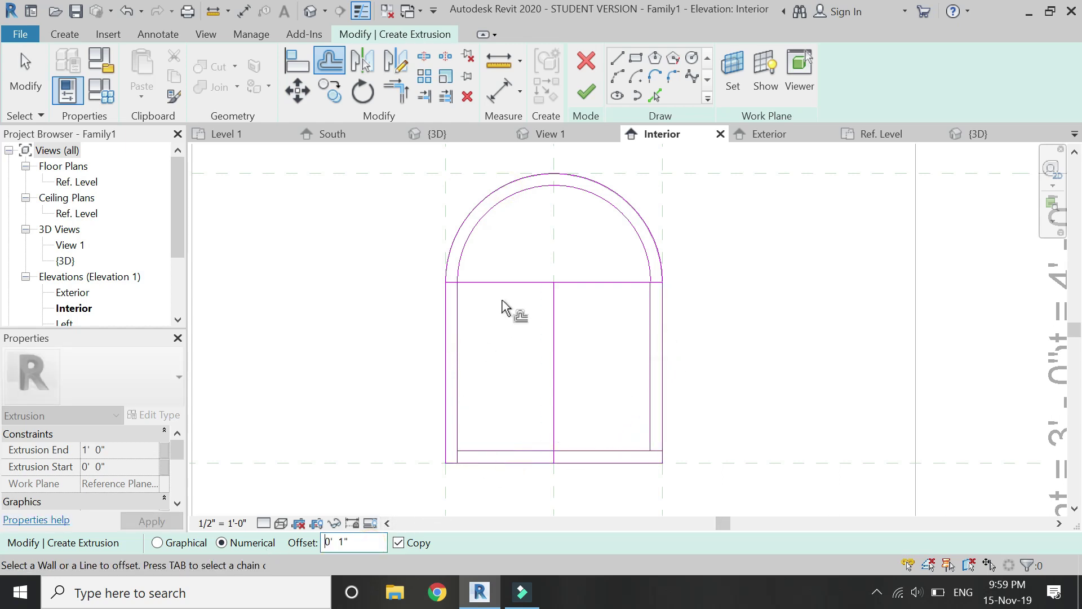
click(513, 283)
click(551, 330)
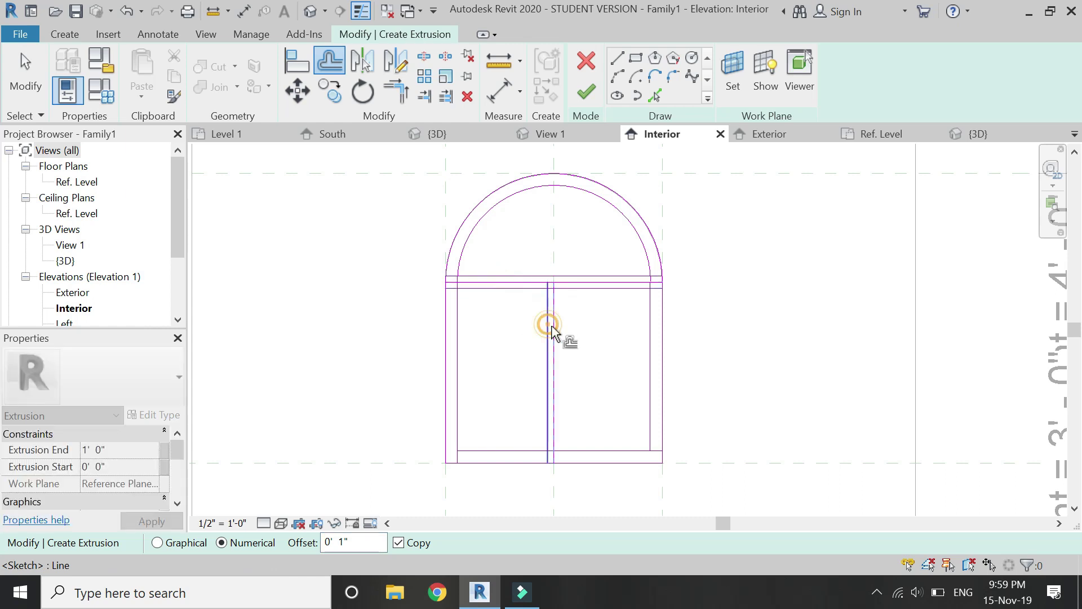
click(556, 332)
scroll(561, 309, up, 1)
scroll(553, 287, up, 2)
key(Escape)
key(Escape)
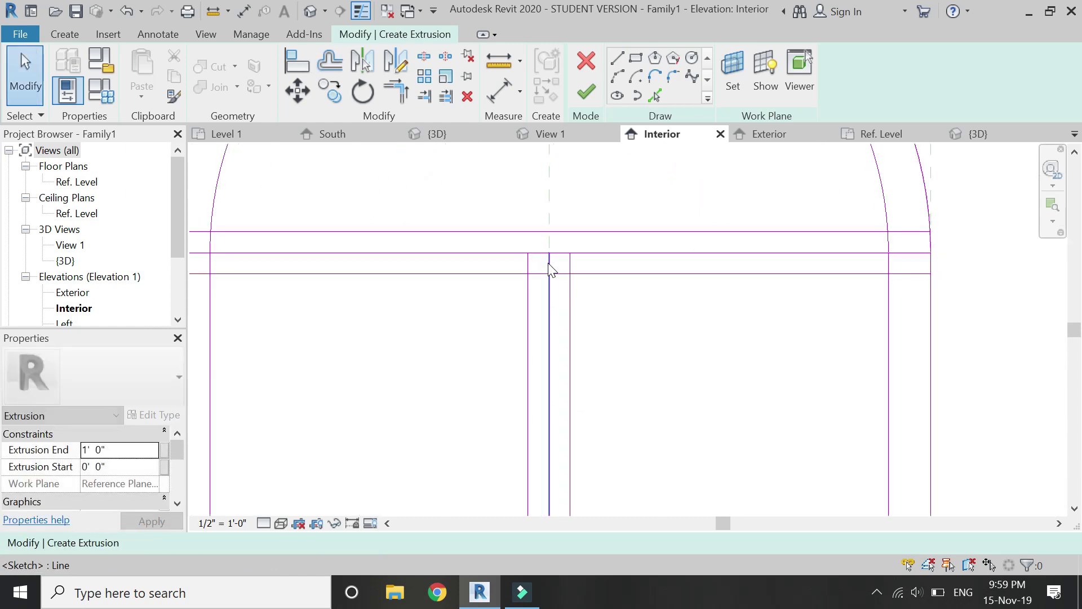
click(549, 269)
key(Delete)
Step: Delete the original crossbar line and split the bottom line at the divider
click(548, 263)
key(Delete)
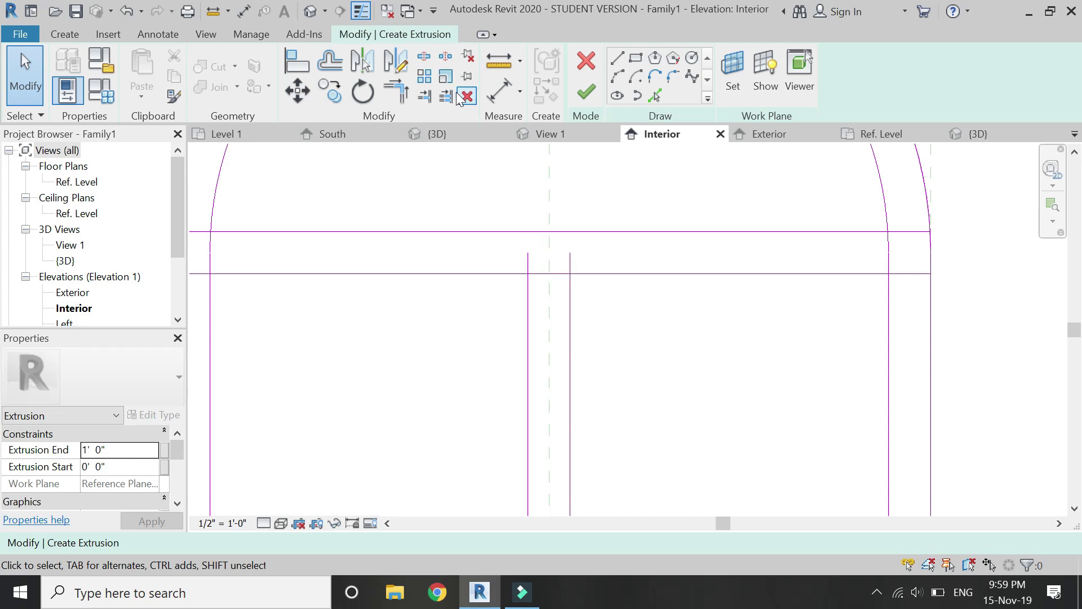
click(424, 57)
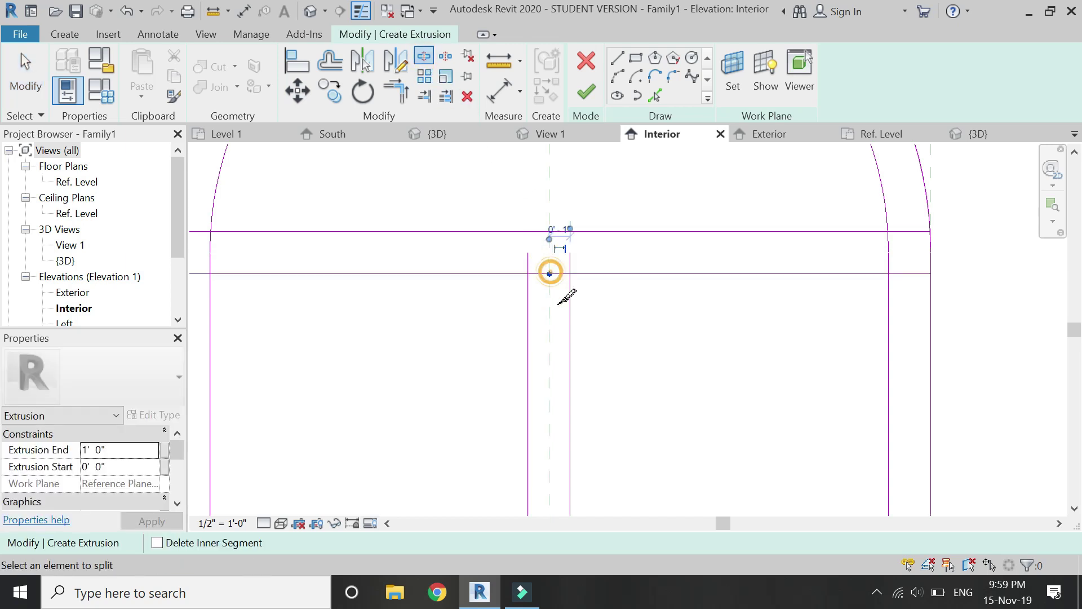
scroll(568, 296, down, 2)
scroll(579, 389, down, 1)
scroll(575, 443, up, 2)
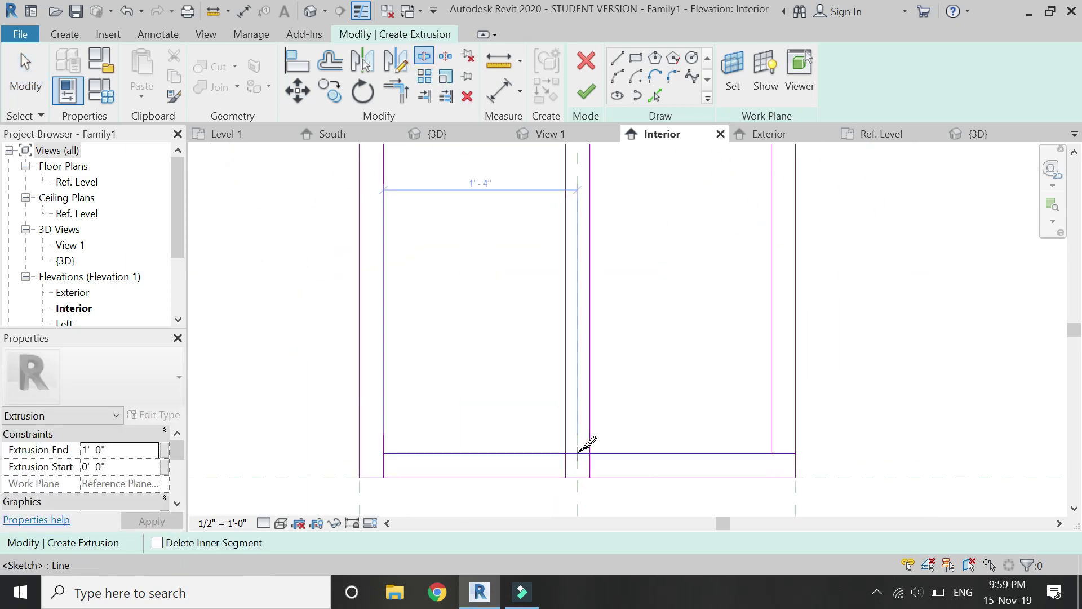
click(580, 450)
scroll(487, 372, down, 2)
Step: Trim both divider lines to the bottom line and the outer arc to the crossbar
click(397, 91)
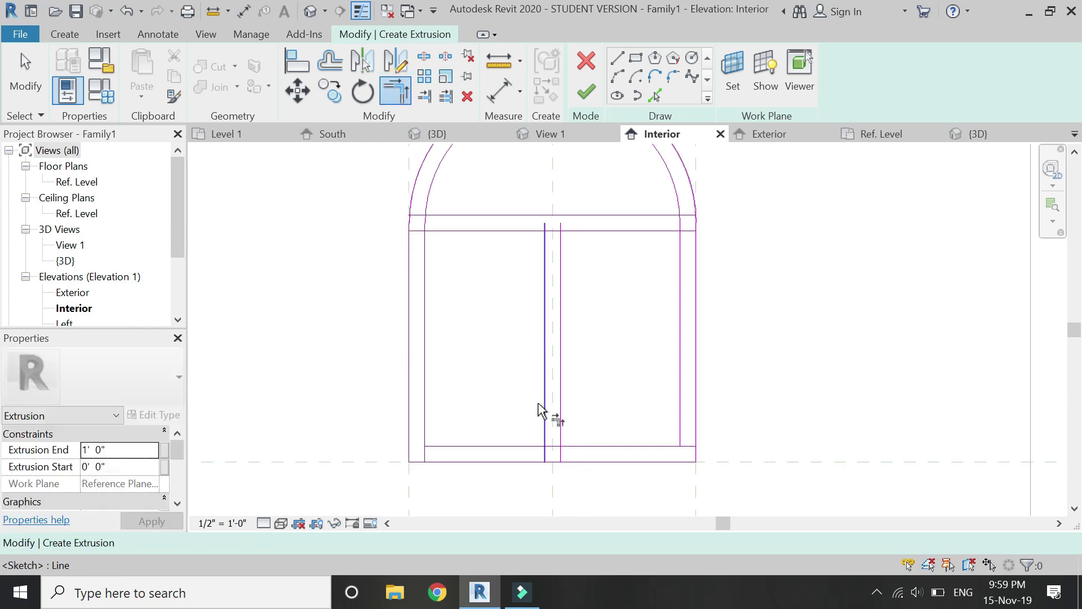
click(542, 411)
click(527, 446)
click(559, 425)
click(567, 448)
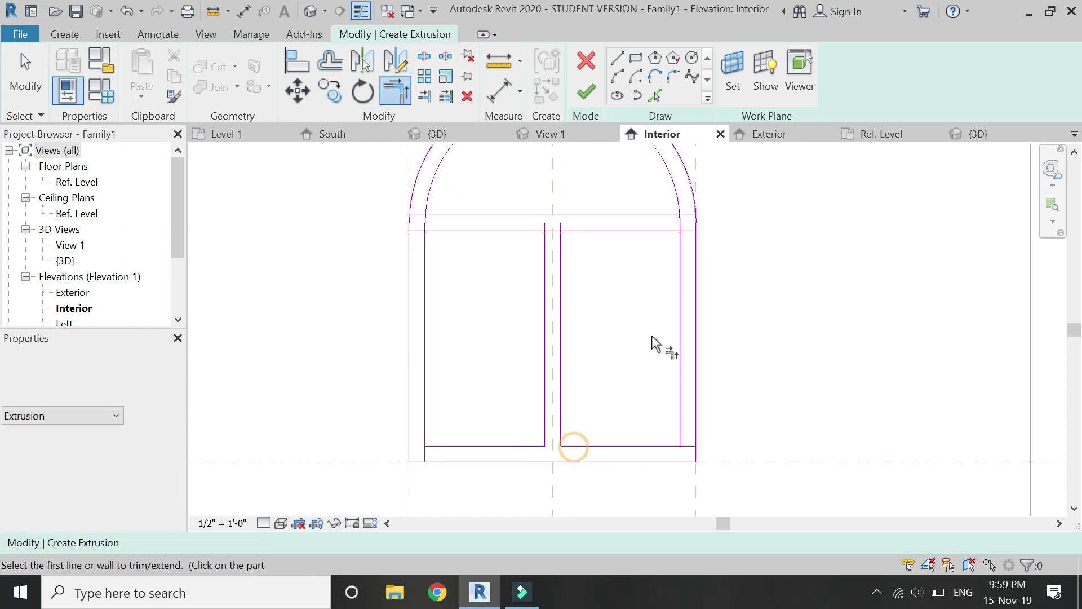
click(679, 216)
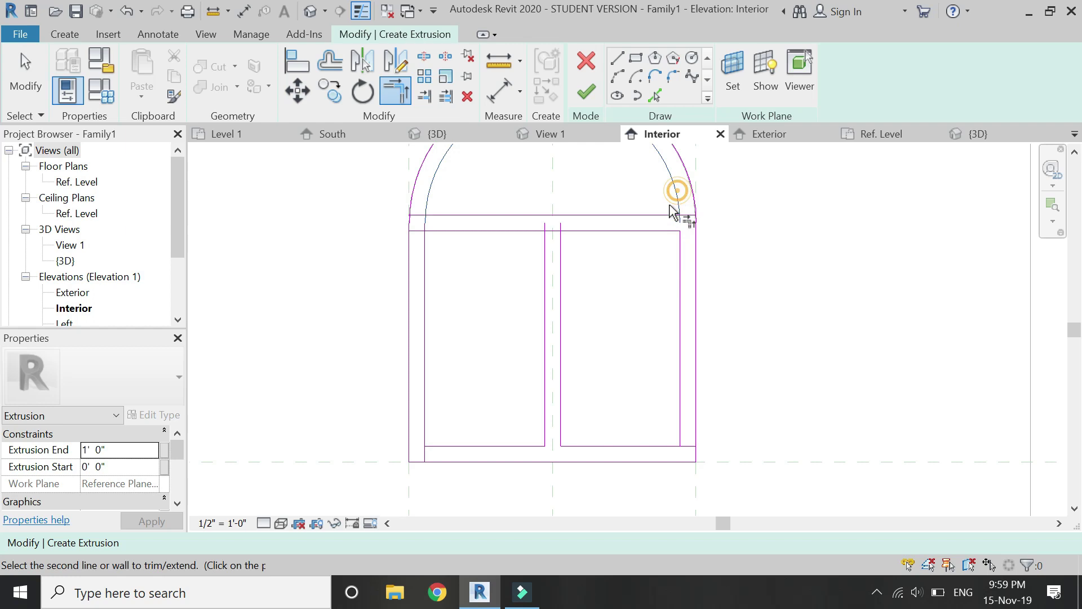
click(636, 219)
Step: Trim the remaining pane lines so both panes close into rectangles
click(429, 201)
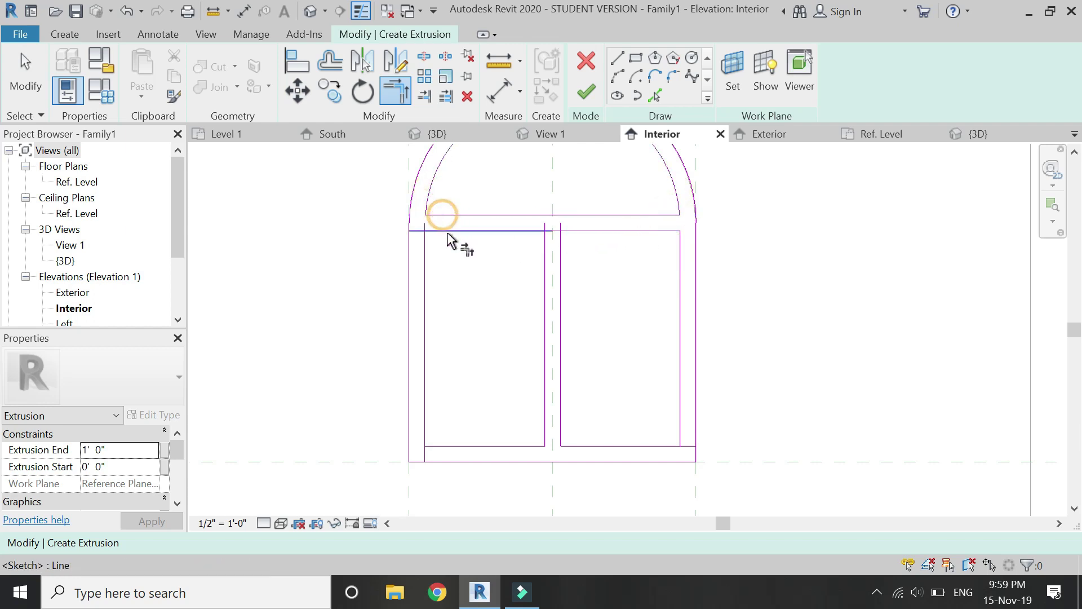
click(425, 334)
click(443, 446)
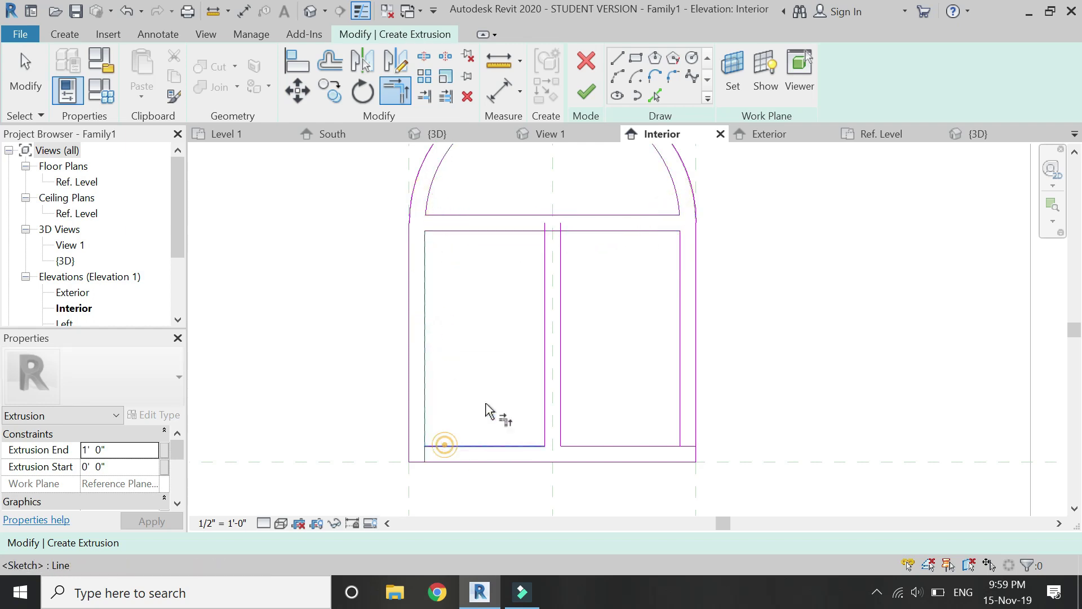
click(525, 230)
click(542, 250)
click(580, 230)
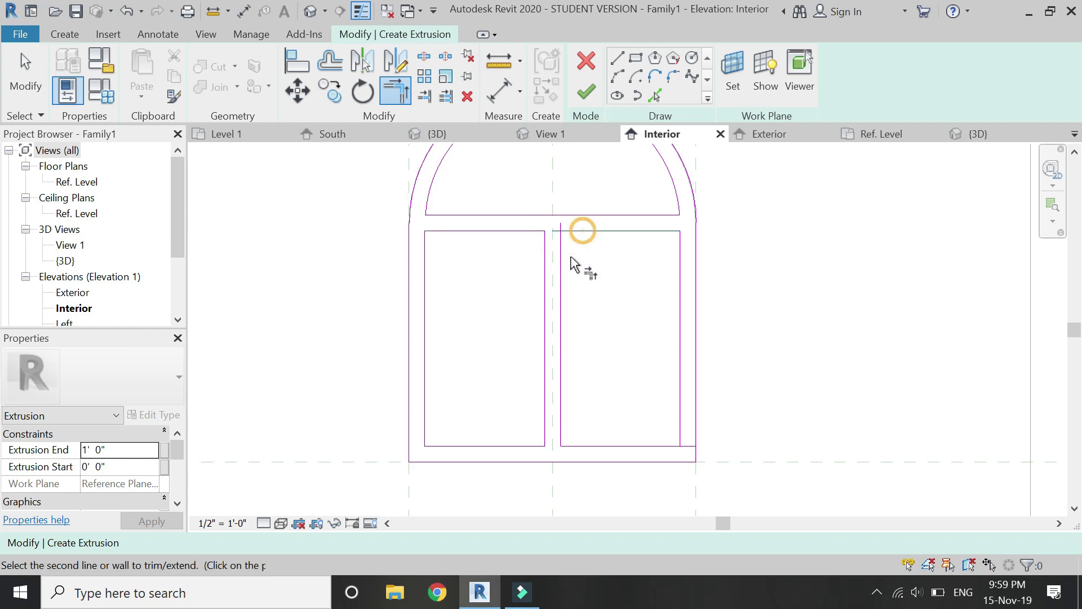
click(560, 262)
scroll(544, 429, down, 1)
click(648, 439)
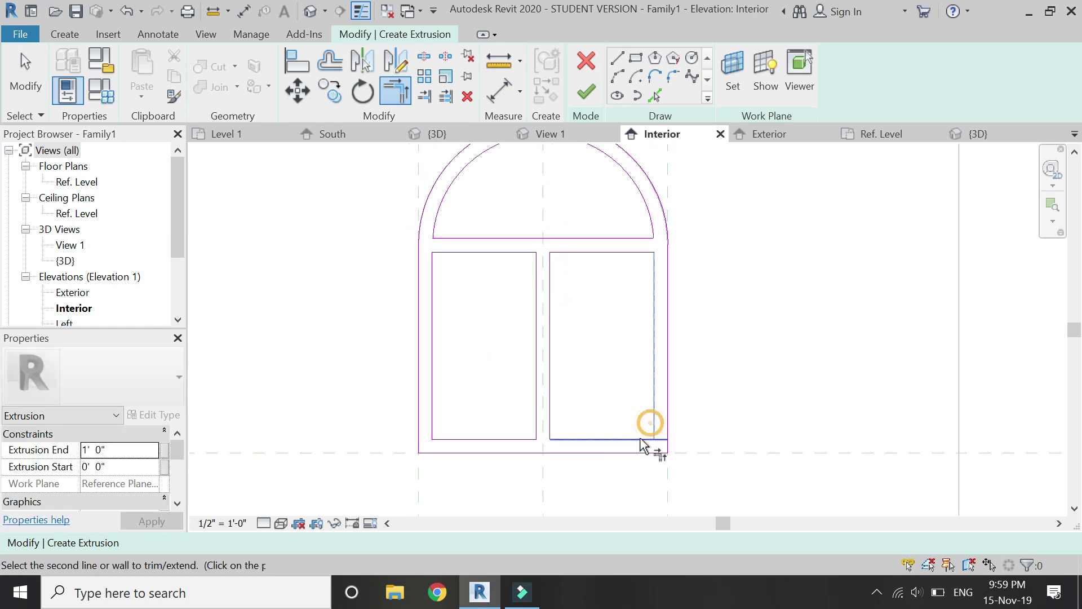
key(Escape)
key(Escape)
scroll(537, 443, down, 2)
Step: Set the frame extrusion from -0' 1" to 0' 1", check it in 3D, finish, and return to Interior
key(Escape)
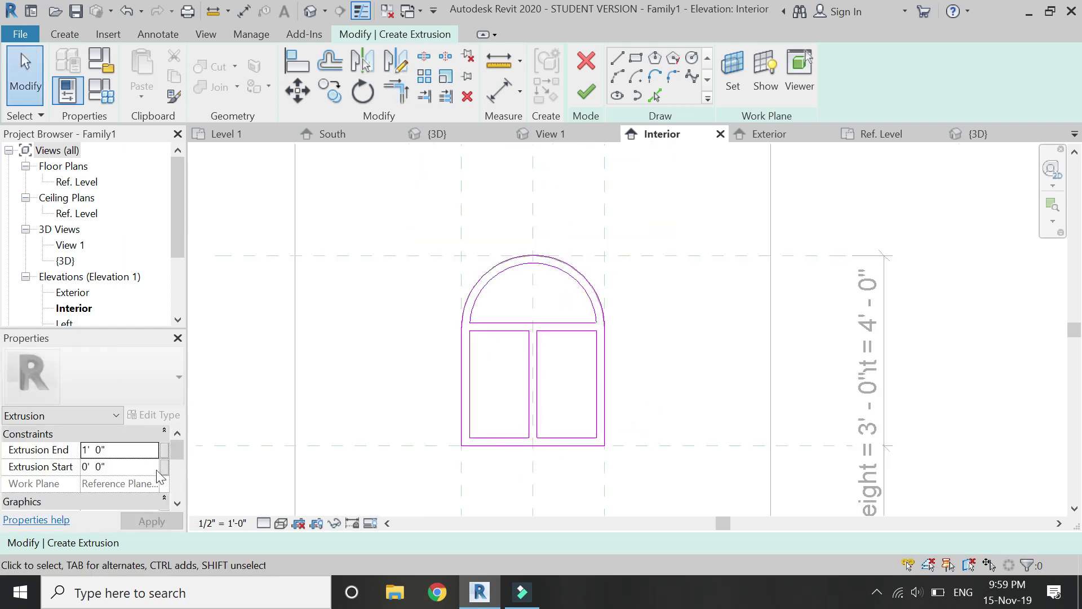
click(133, 451)
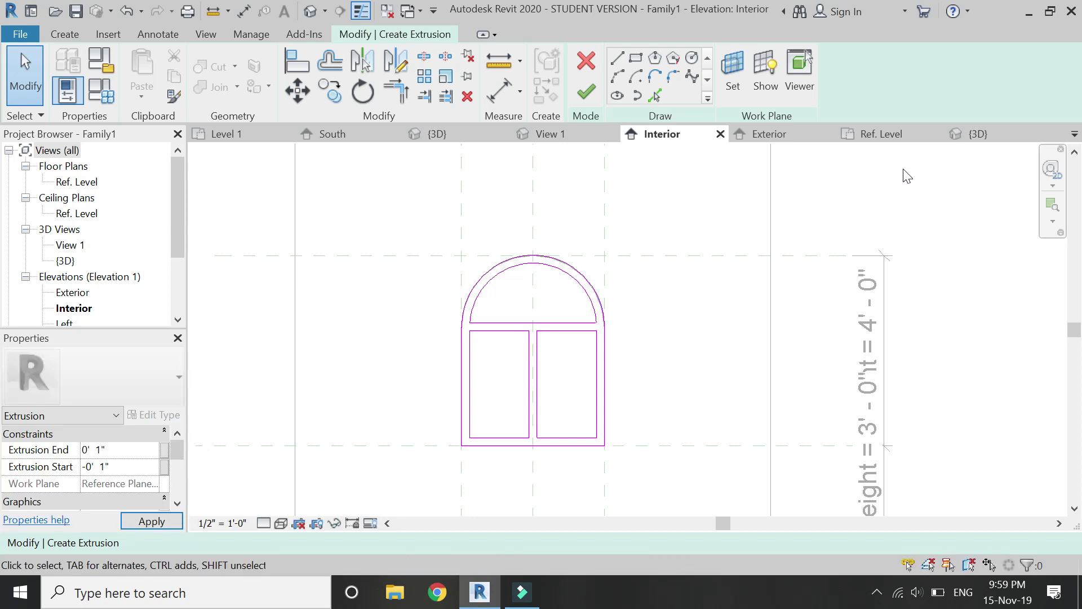
click(973, 135)
scroll(638, 273, up, 2)
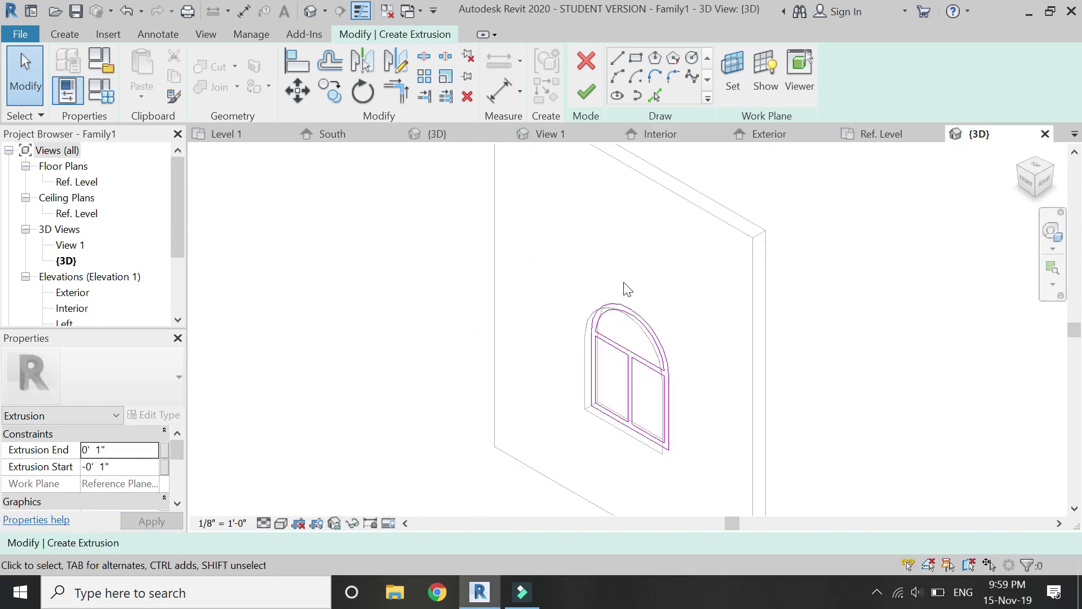
click(590, 95)
key(Escape)
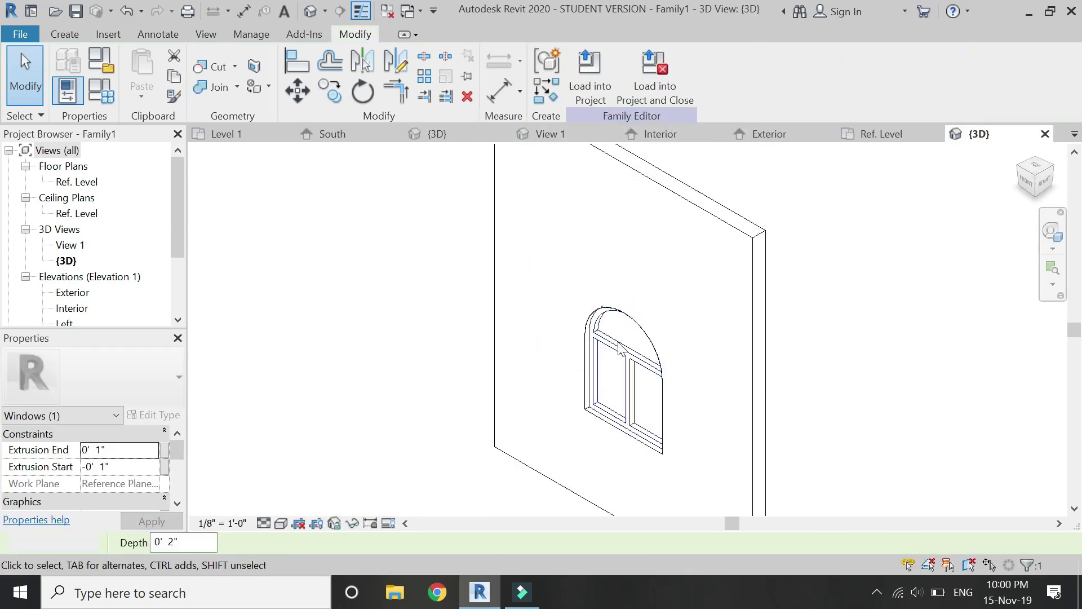
scroll(628, 351, up, 1)
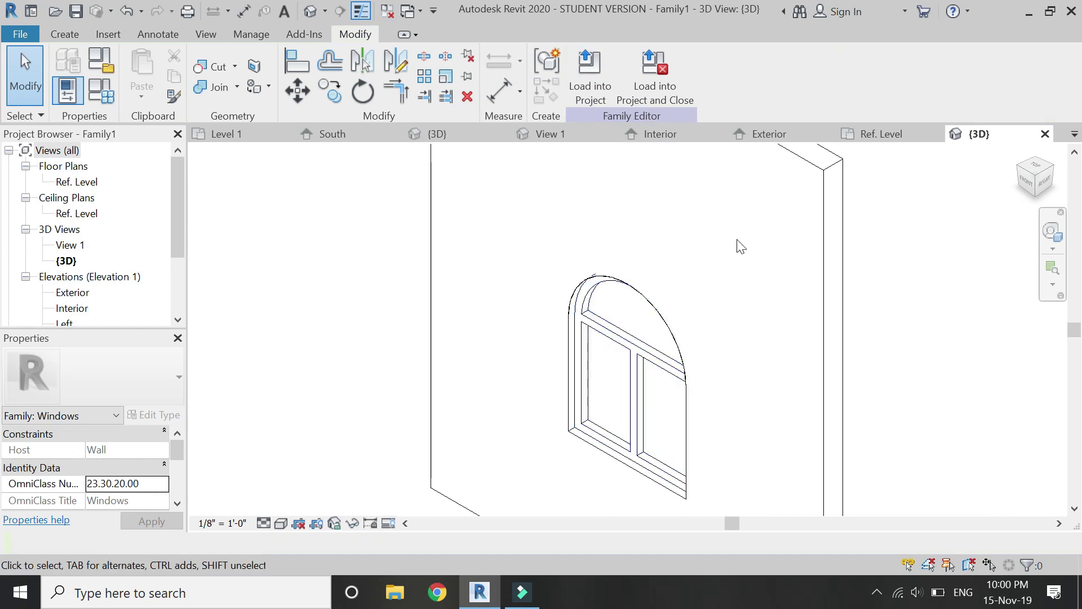
click(667, 135)
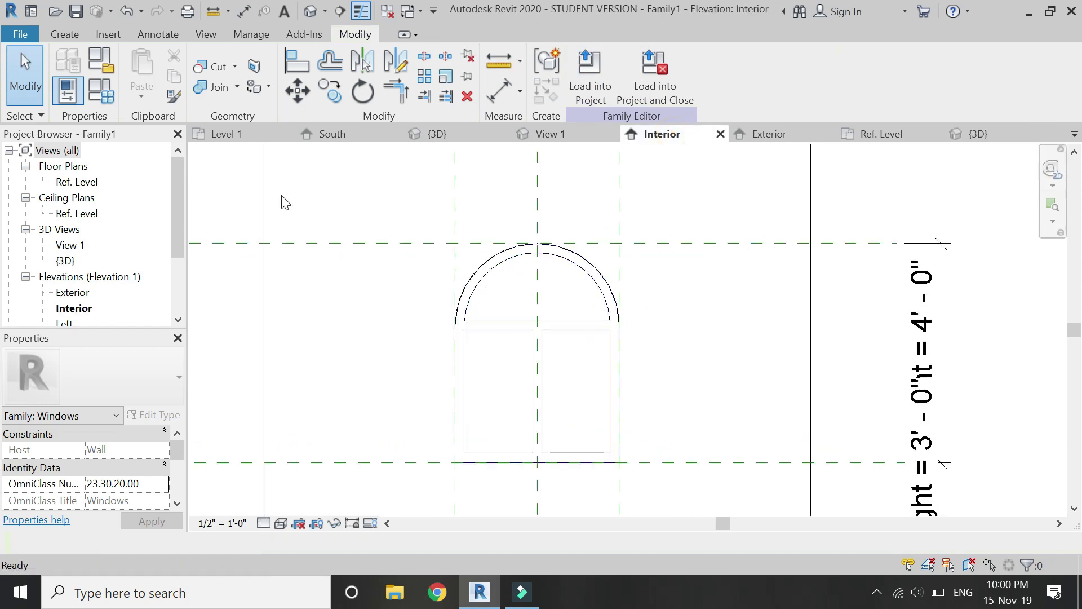
Step: Start a glass extrusion by picking the arch's inner arc and the line beneath it
click(73, 37)
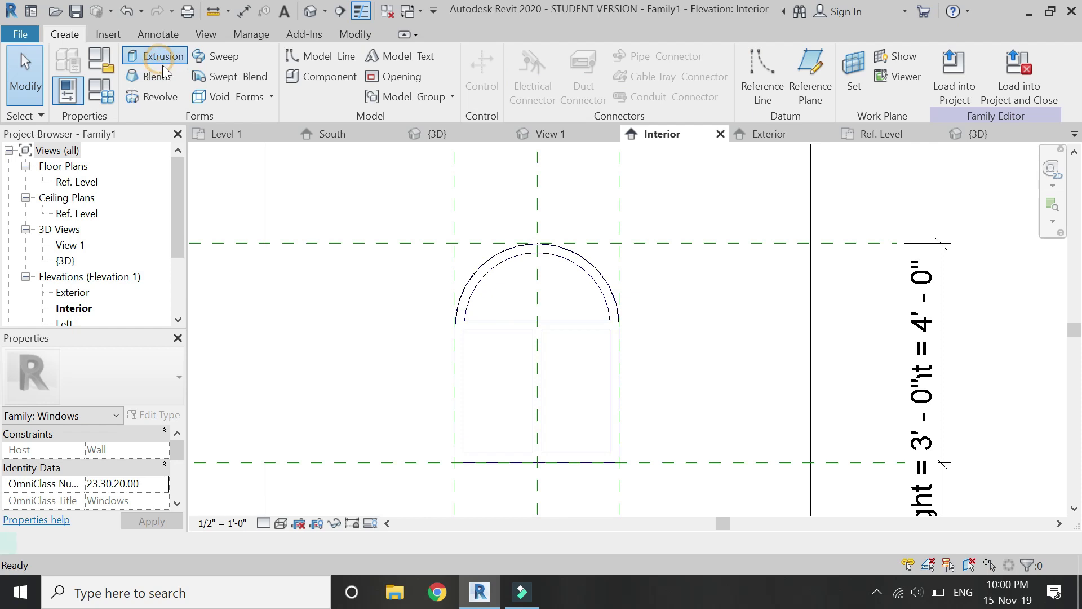
click(156, 57)
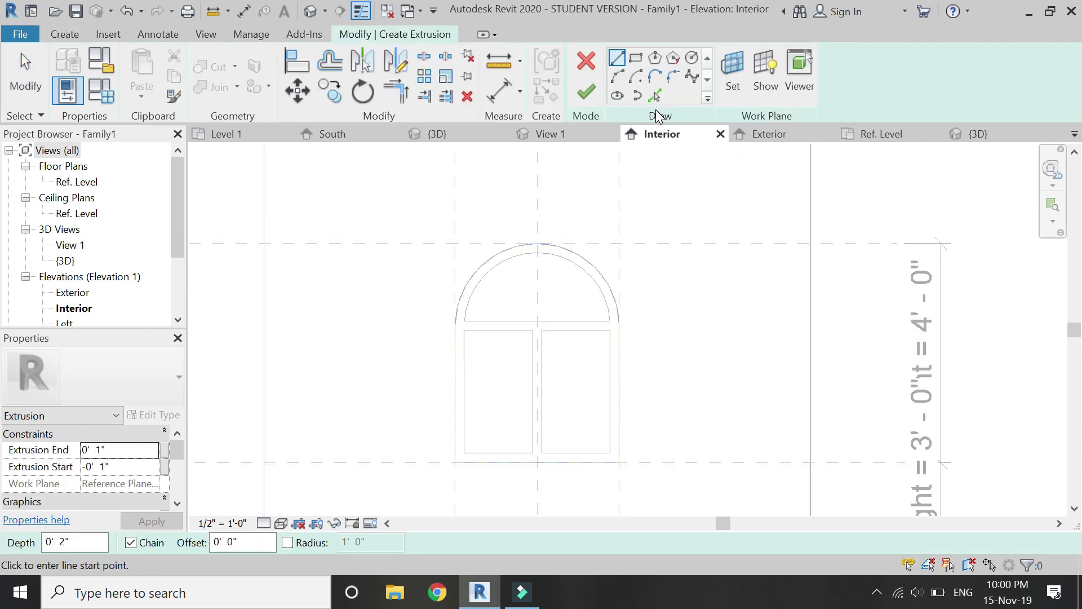
click(654, 95)
click(515, 321)
click(509, 256)
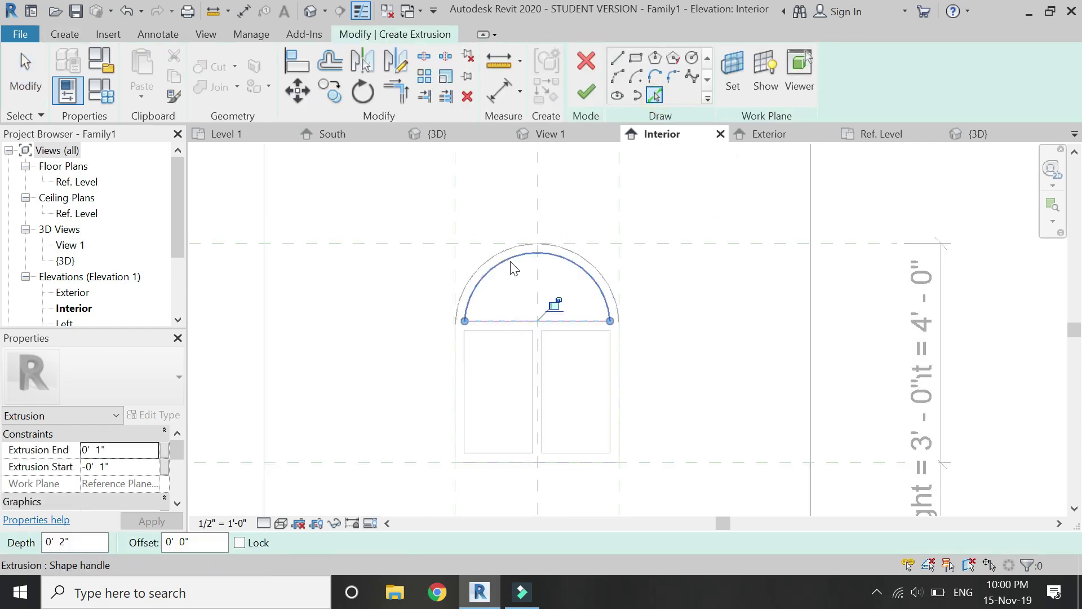
Step: Pick the edges of both rectangular panes for the glass sketch
click(495, 331)
click(466, 389)
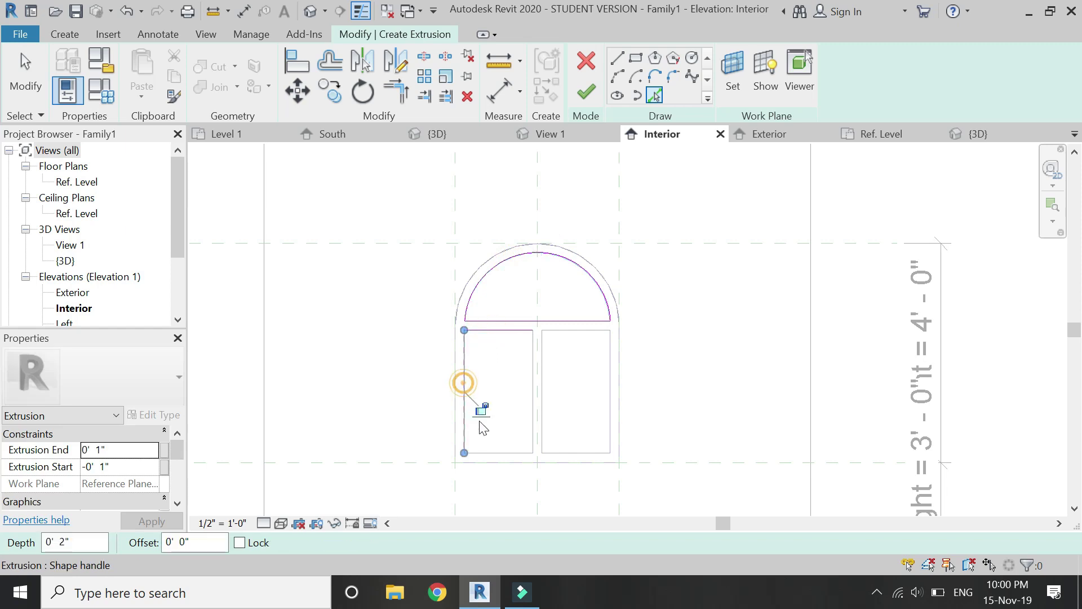
click(497, 454)
click(533, 365)
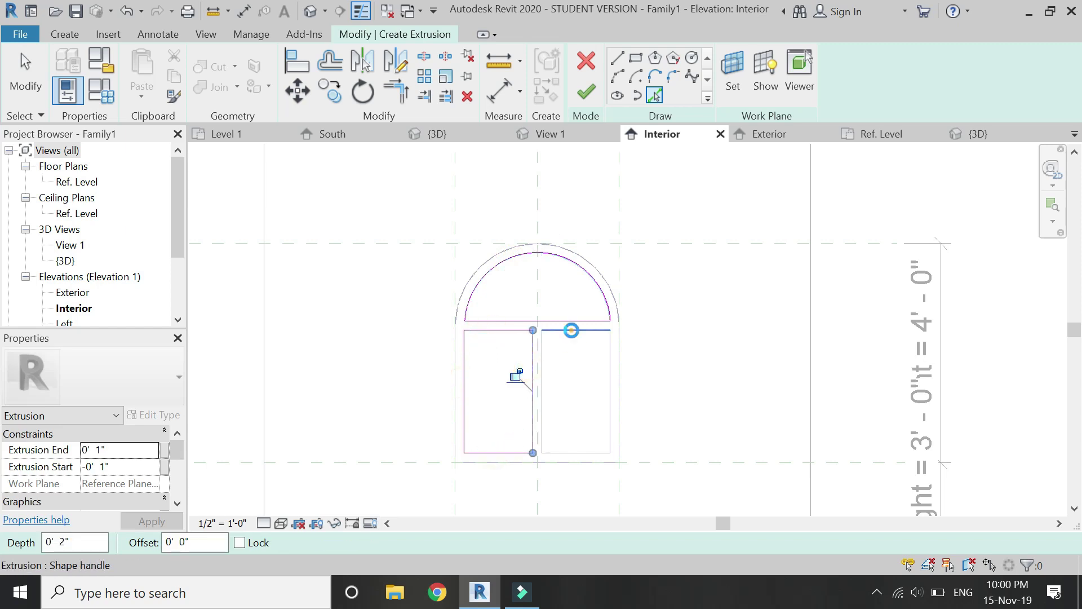
click(571, 330)
click(543, 382)
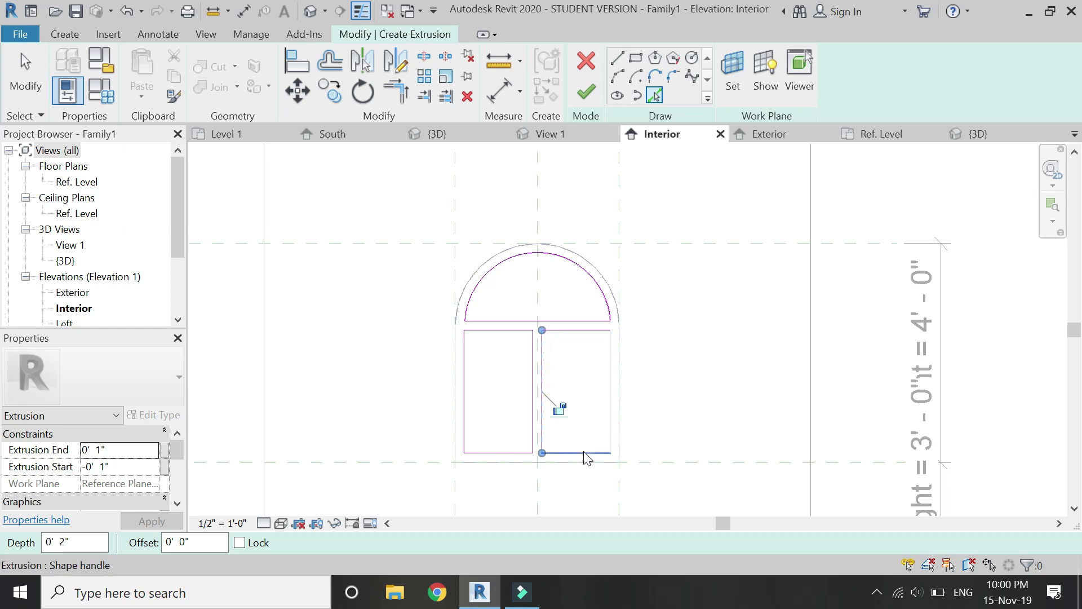
click(583, 453)
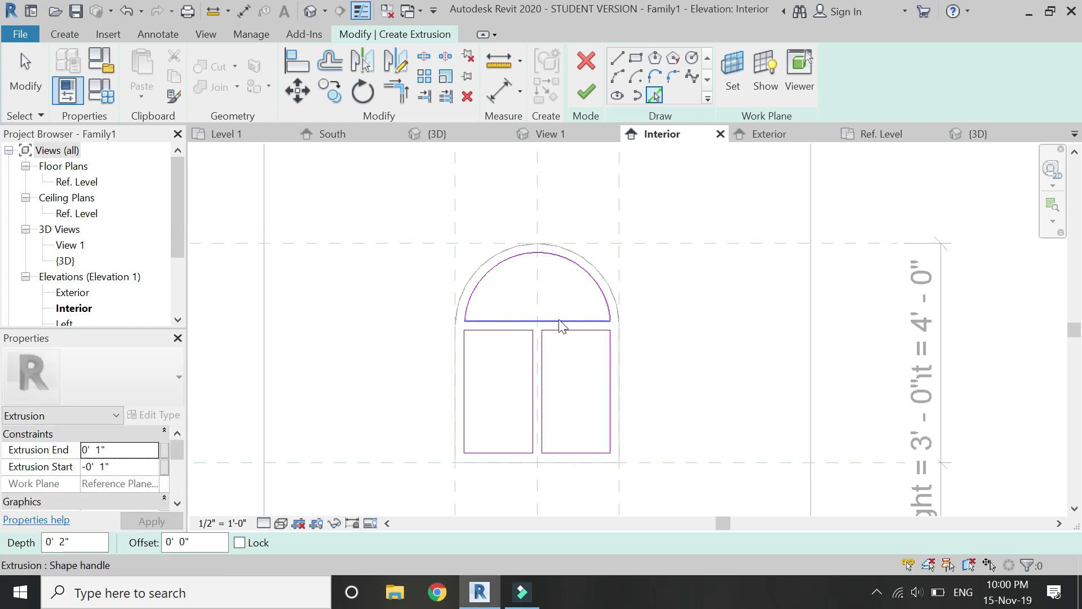
key(Escape)
key(Escape)
Step: Set the glass depths to 1/8" and -1/8" and finish the extrusion
click(124, 450)
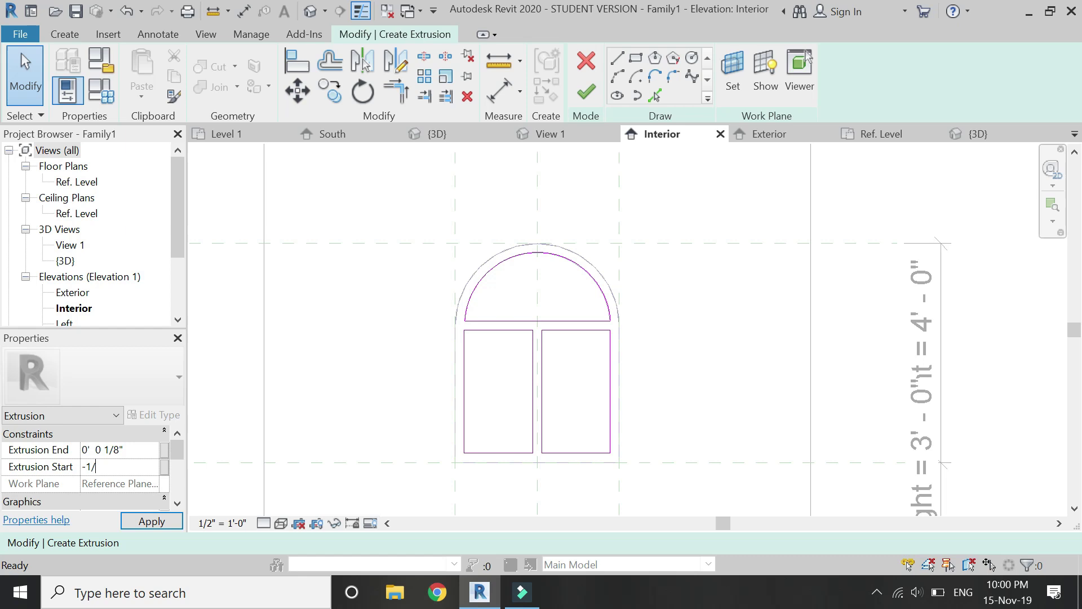
click(152, 522)
click(972, 134)
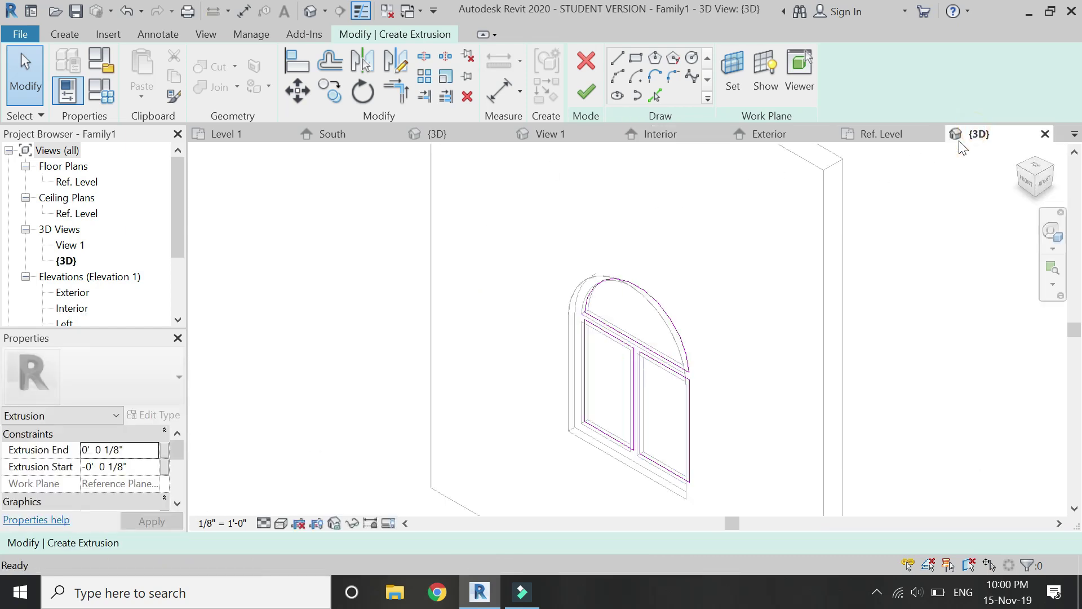
click(587, 92)
click(592, 220)
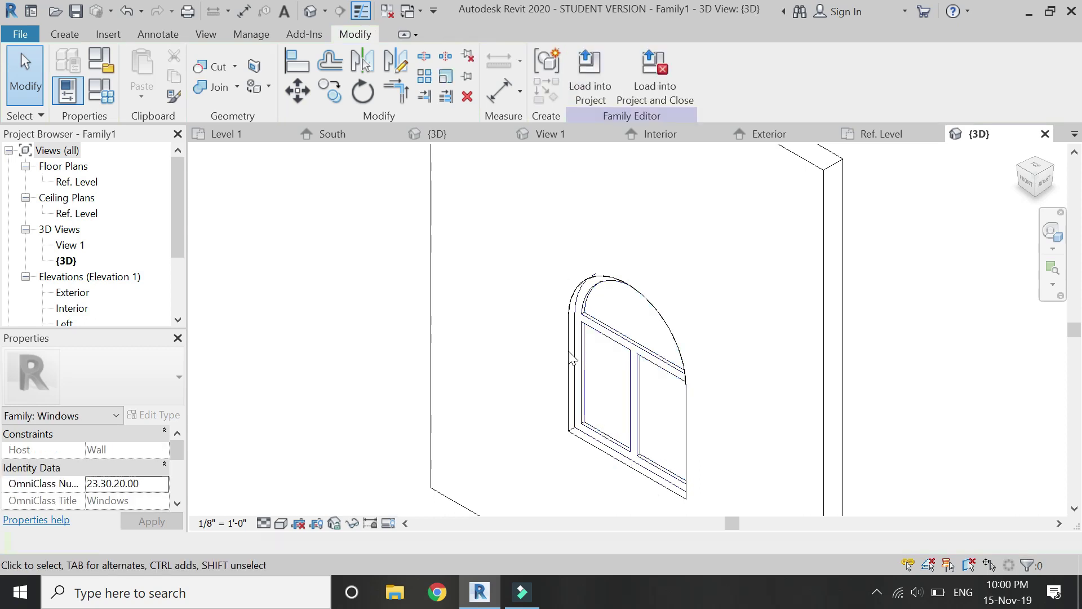
Step: Link the pane extrusion's material to a new 'glass' family parameter
click(597, 289)
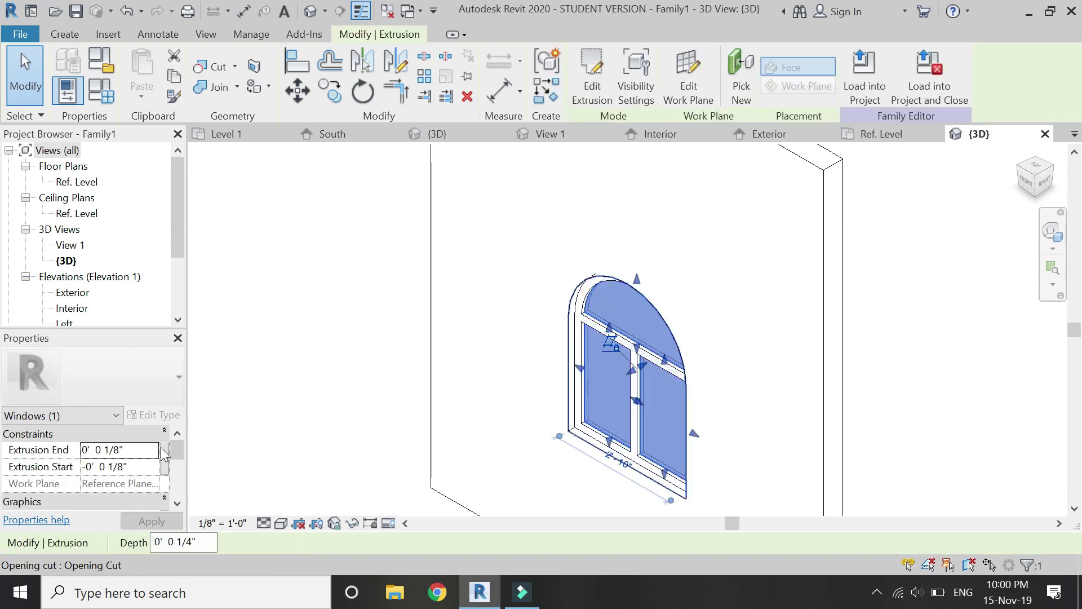
scroll(153, 460, down, 3)
scroll(148, 496, down, 2)
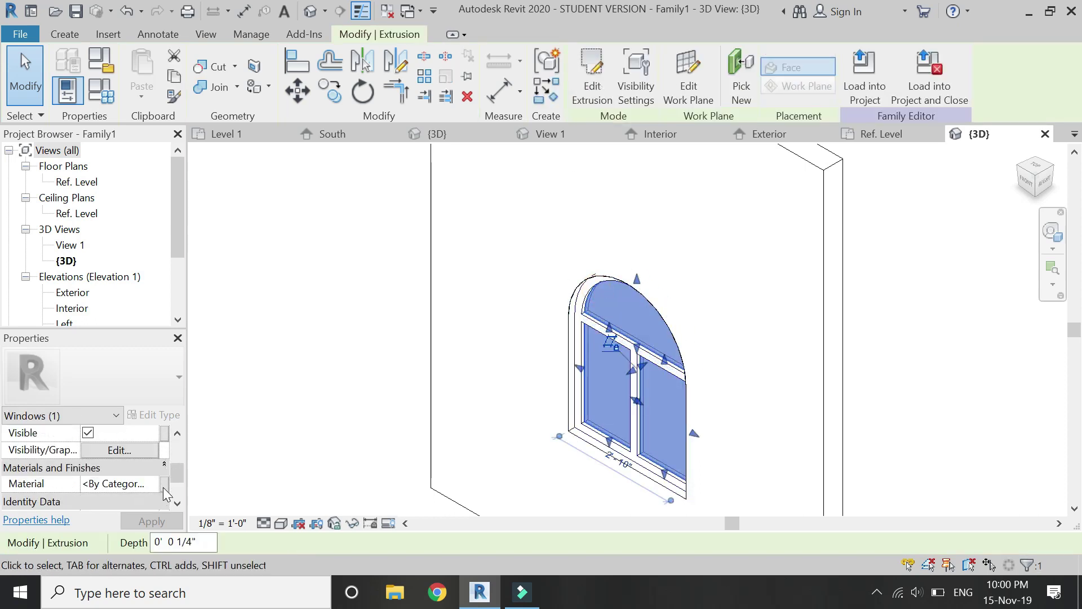
click(165, 485)
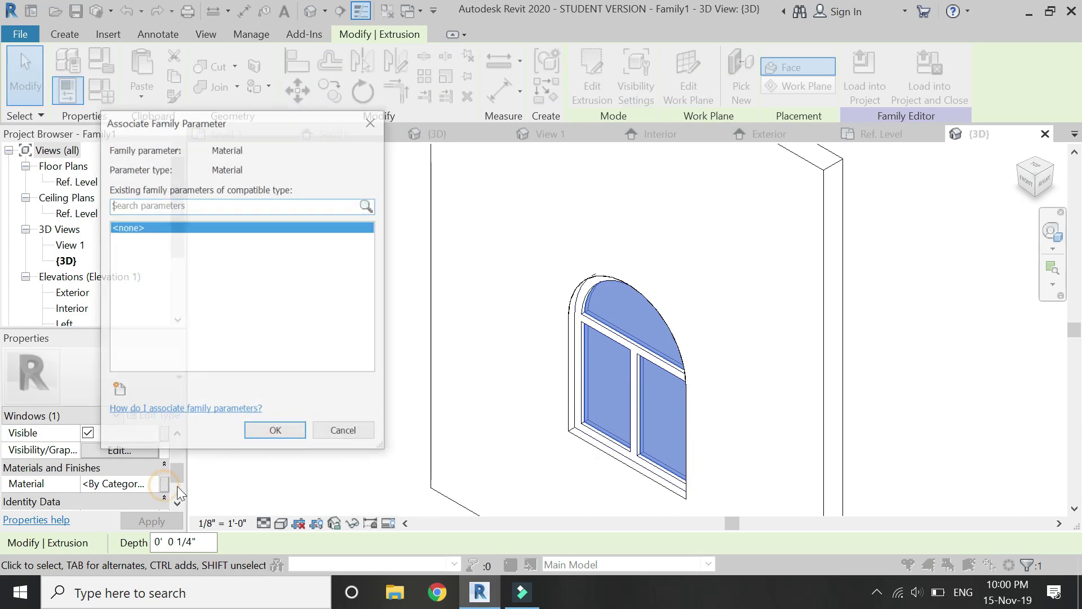
click(120, 388)
text(glass)
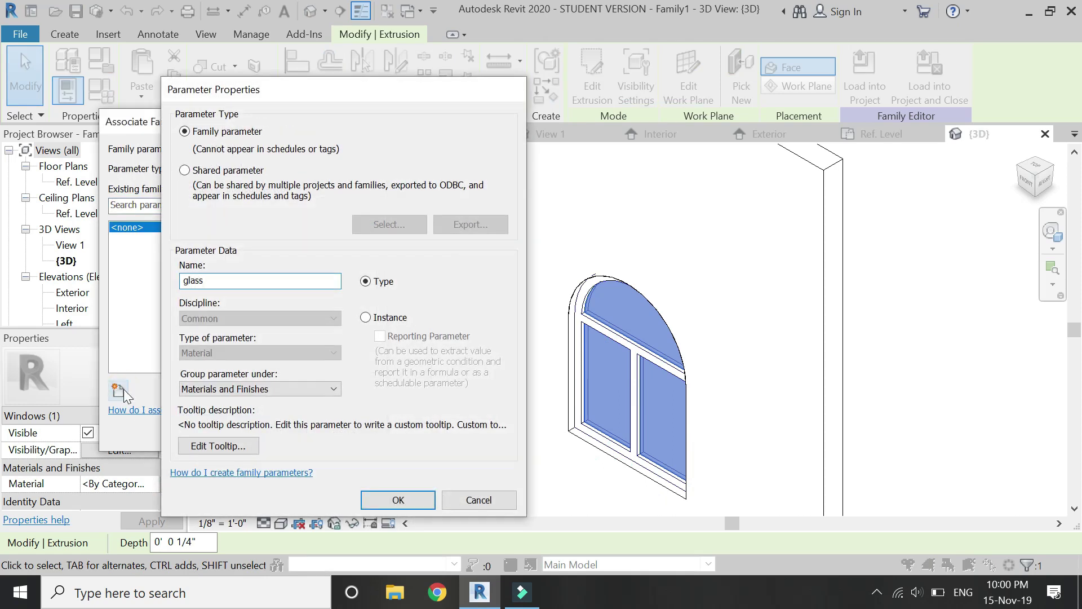
key(Return)
click(276, 432)
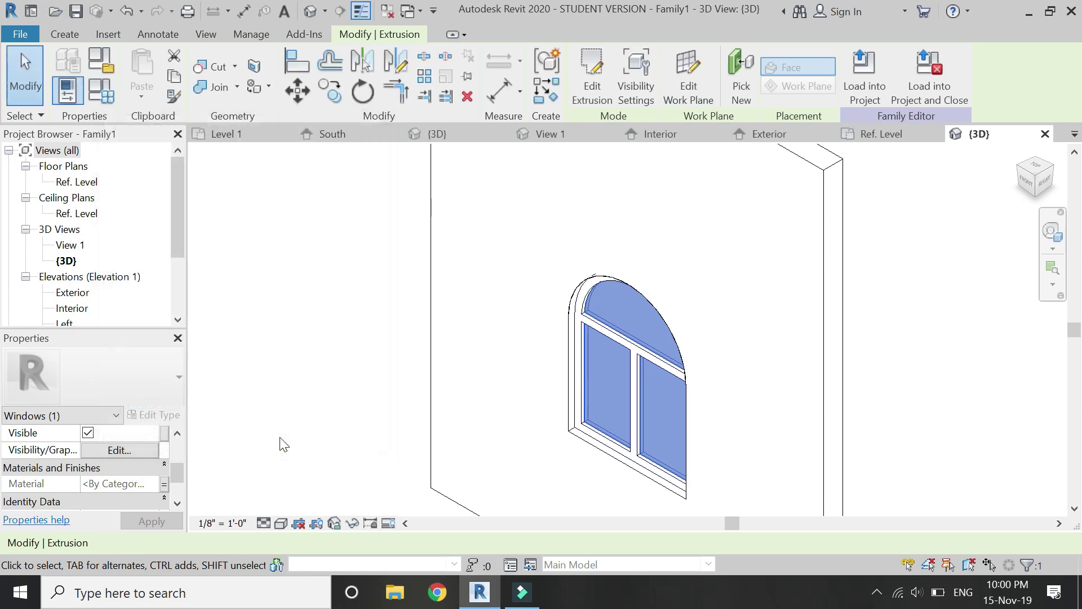
key(Escape)
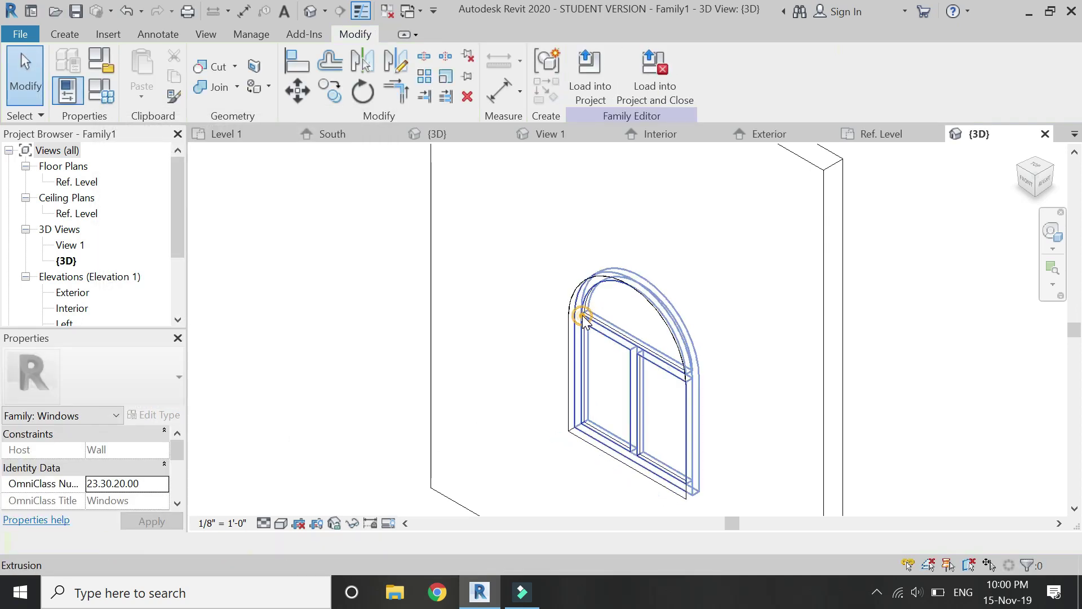
Step: Link the frame extrusion's material to a new 'wood' family parameter
click(583, 321)
scroll(138, 482, down, 2)
scroll(146, 482, down, 1)
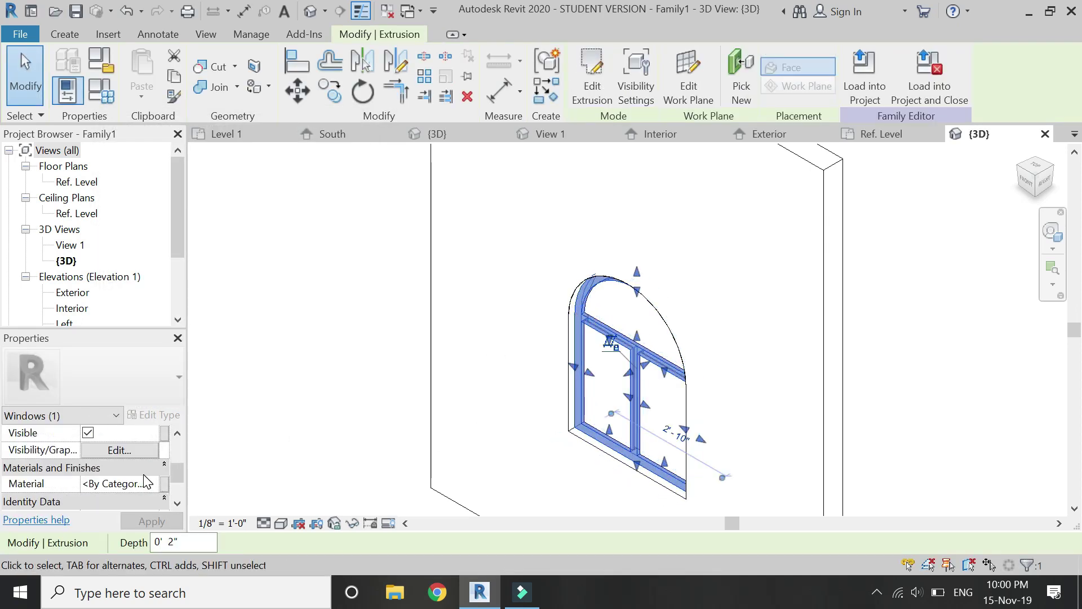
click(164, 485)
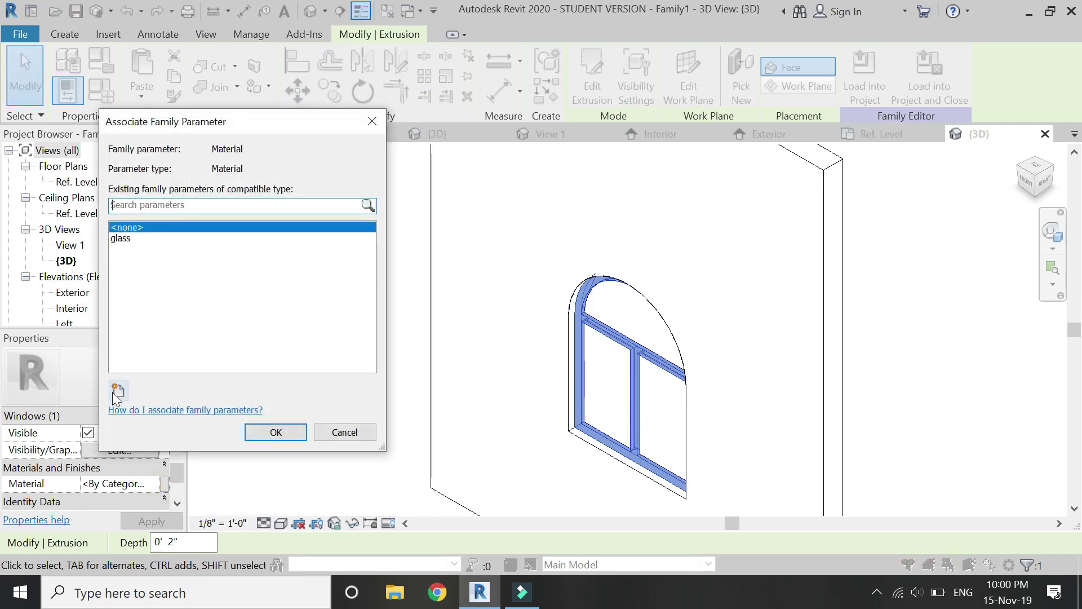
click(118, 391)
text(wood)
key(Return)
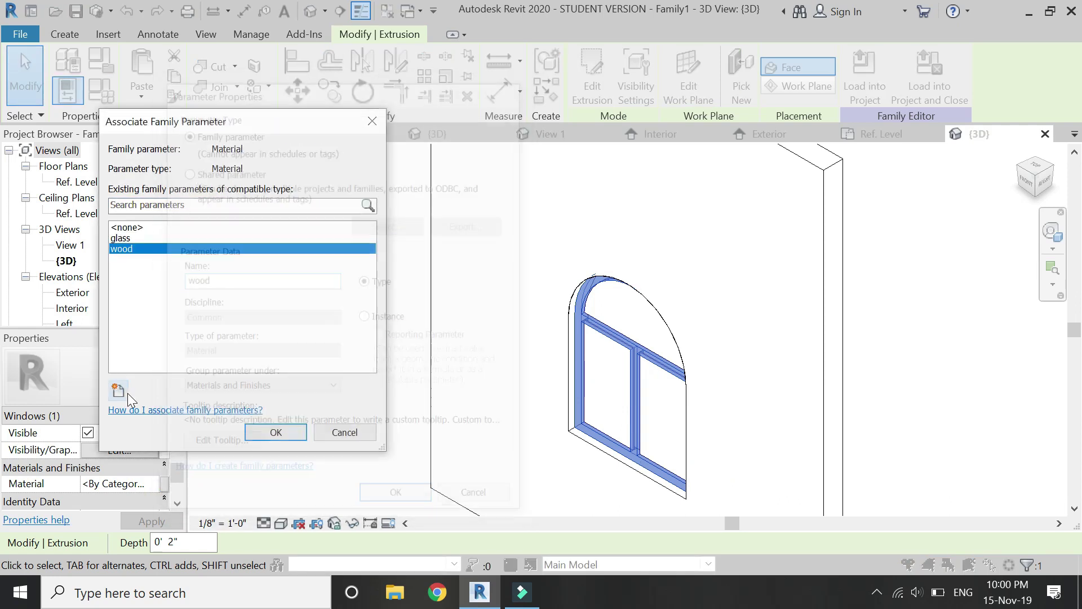
click(276, 434)
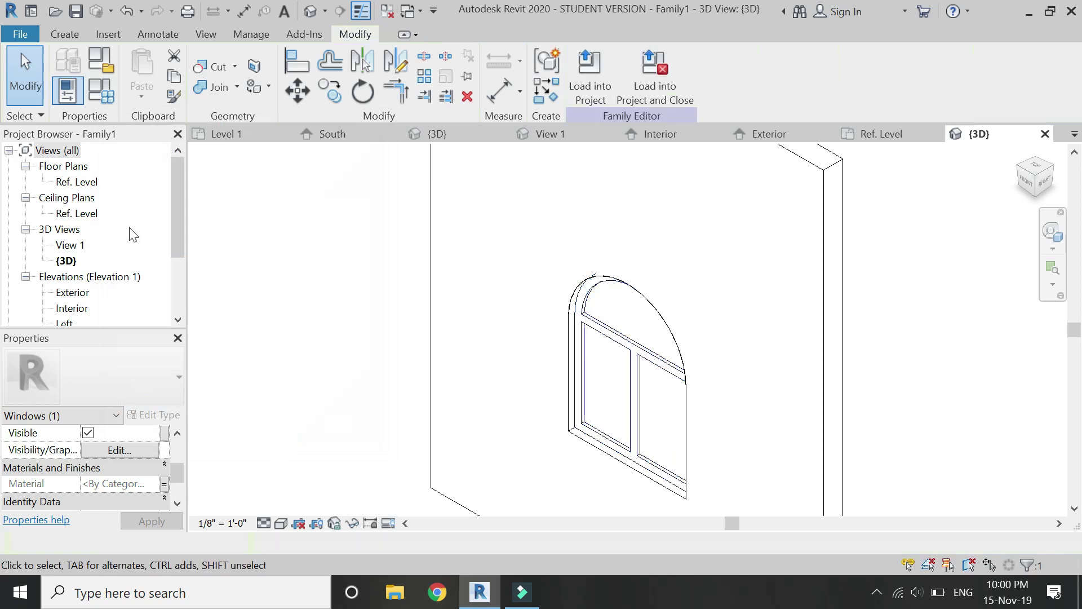
Step: Load 'window for skylight' into the project and open the East elevation
click(661, 89)
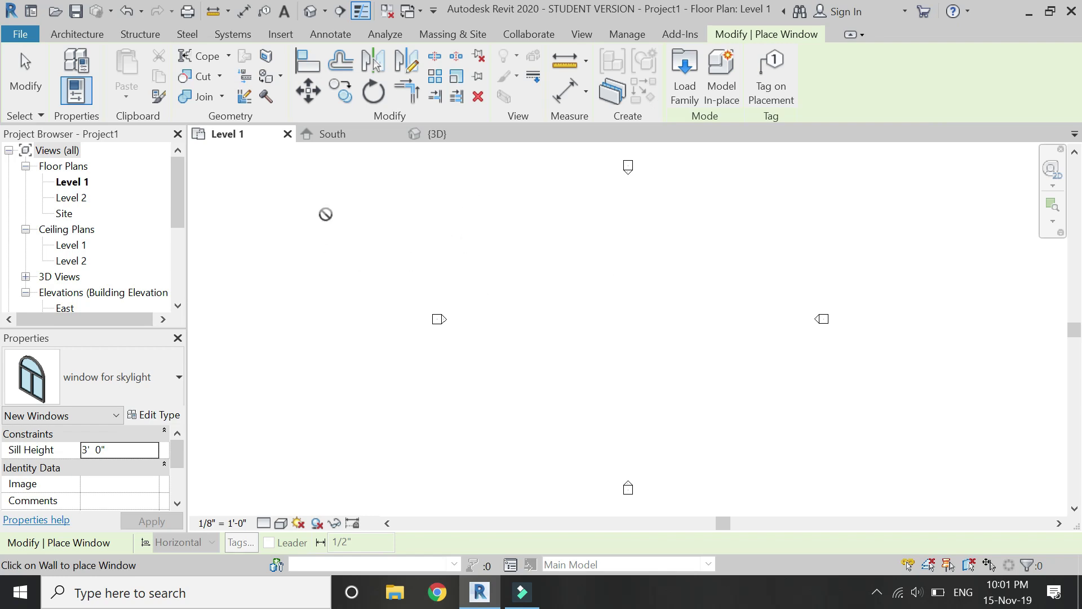
click(331, 136)
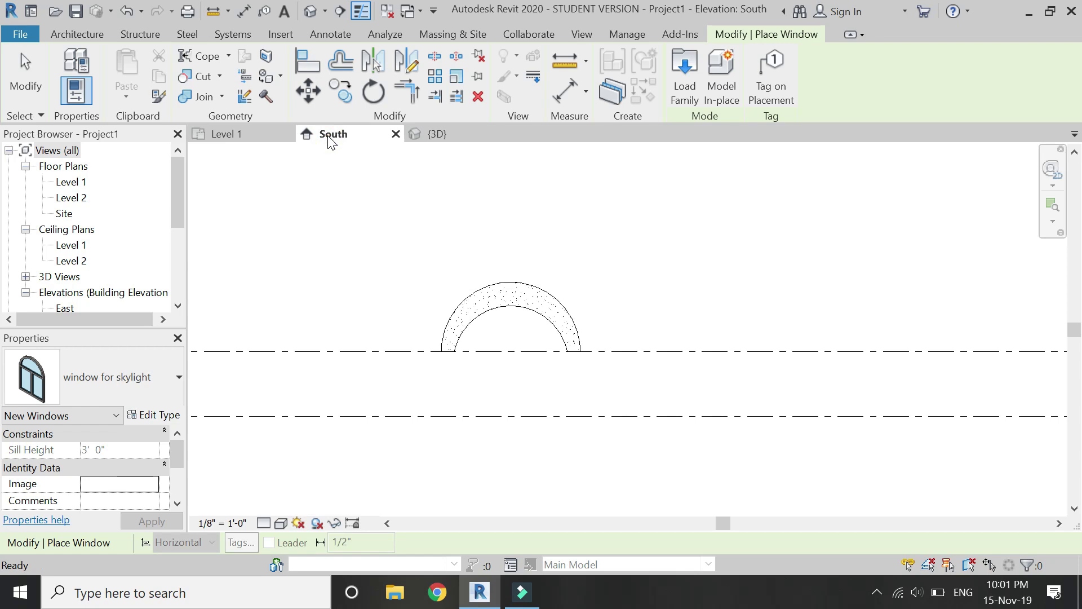
scroll(101, 277, down, 2)
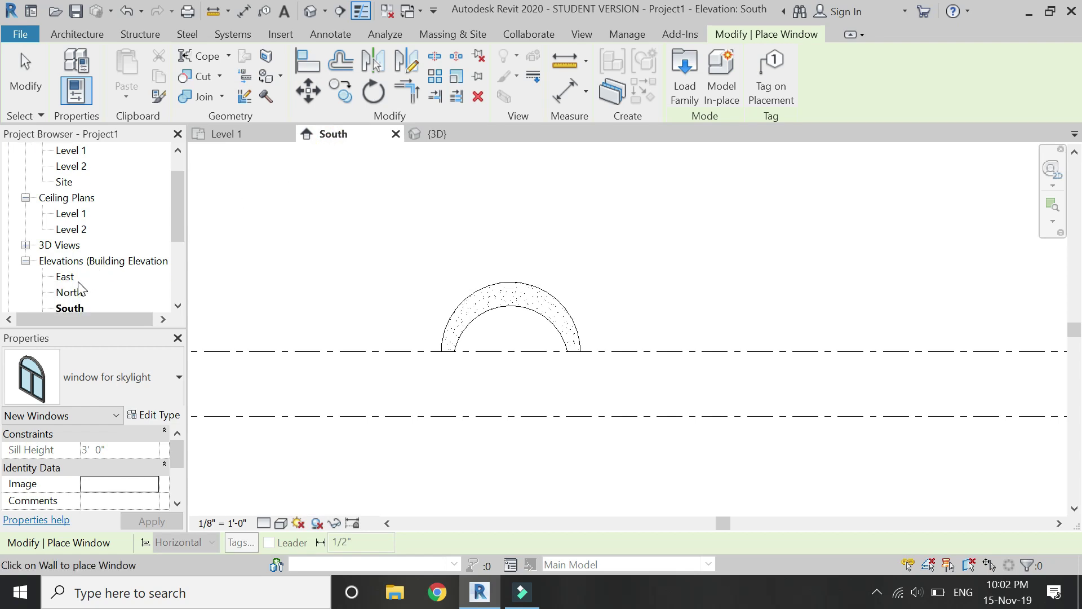
double_click(64, 276)
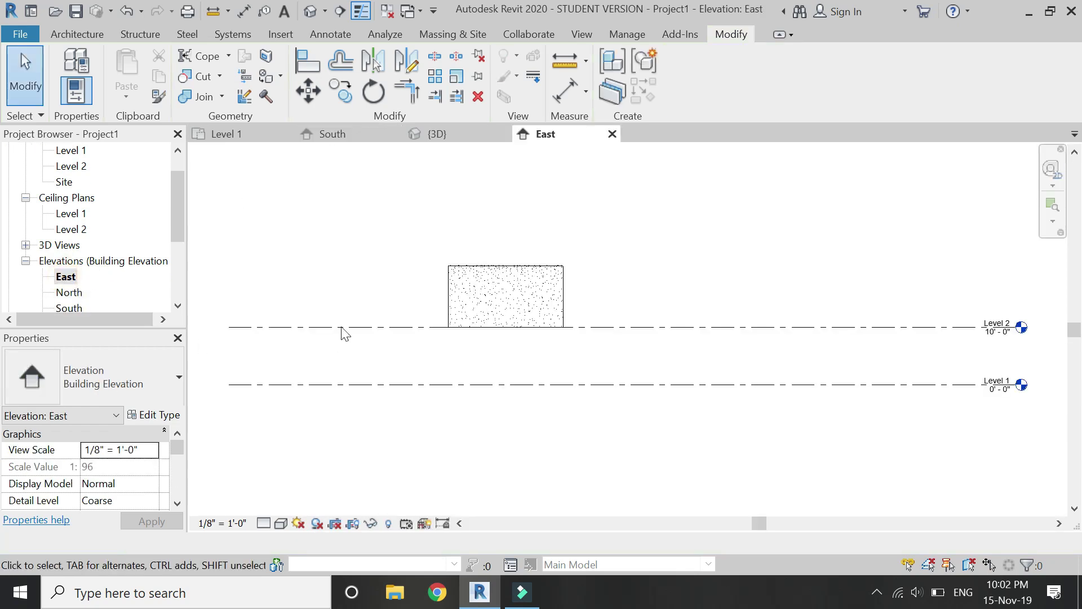
Step: Place one arched window near the left end of the vault's east wall
click(84, 38)
click(145, 56)
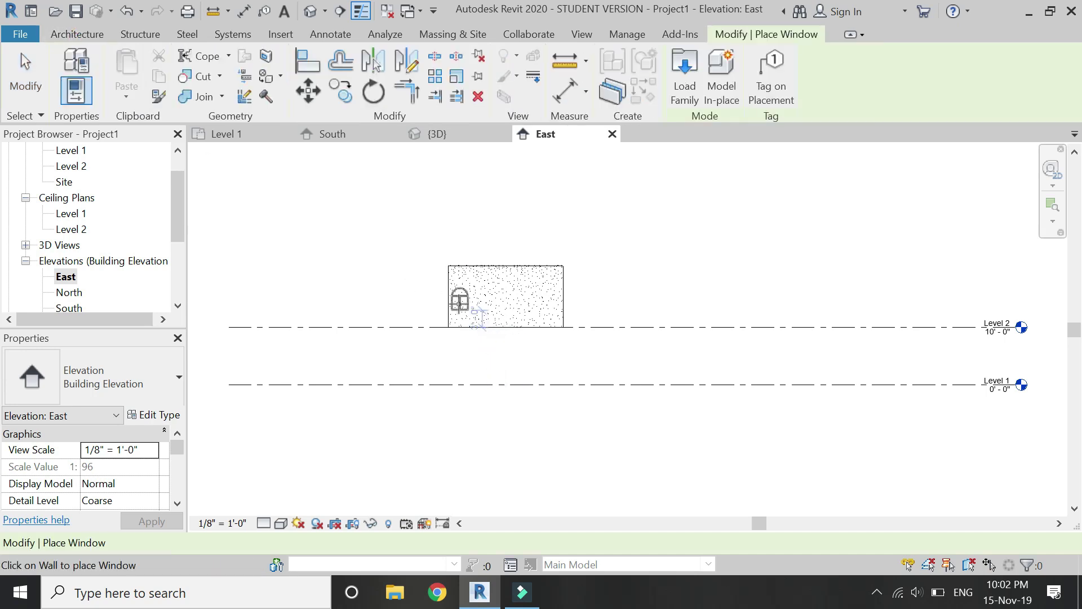
scroll(507, 339, up, 3)
scroll(542, 360, up, 2)
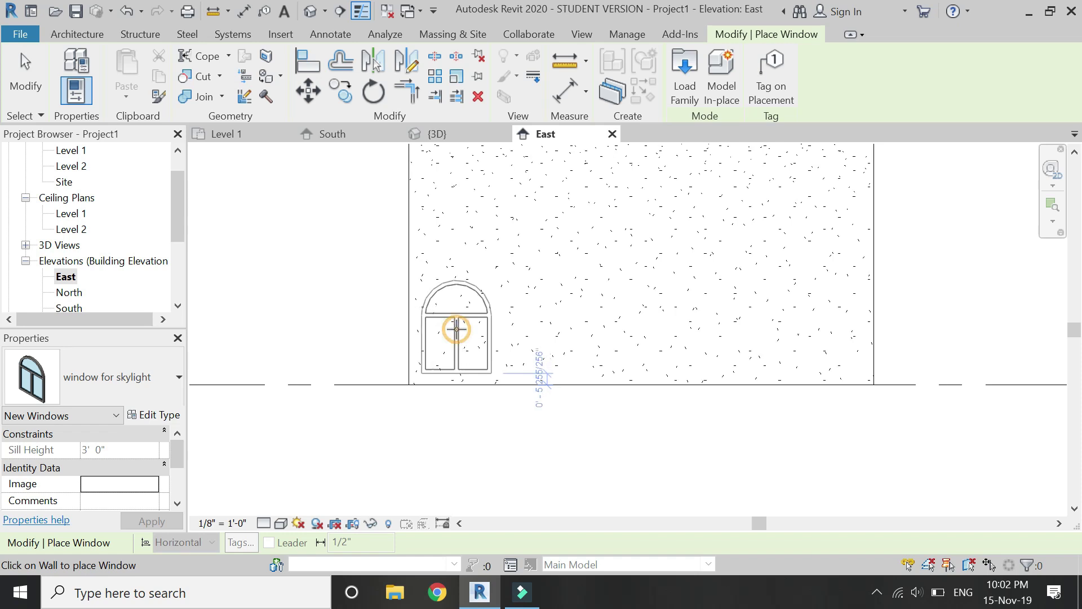
click(456, 330)
key(Escape)
click(282, 522)
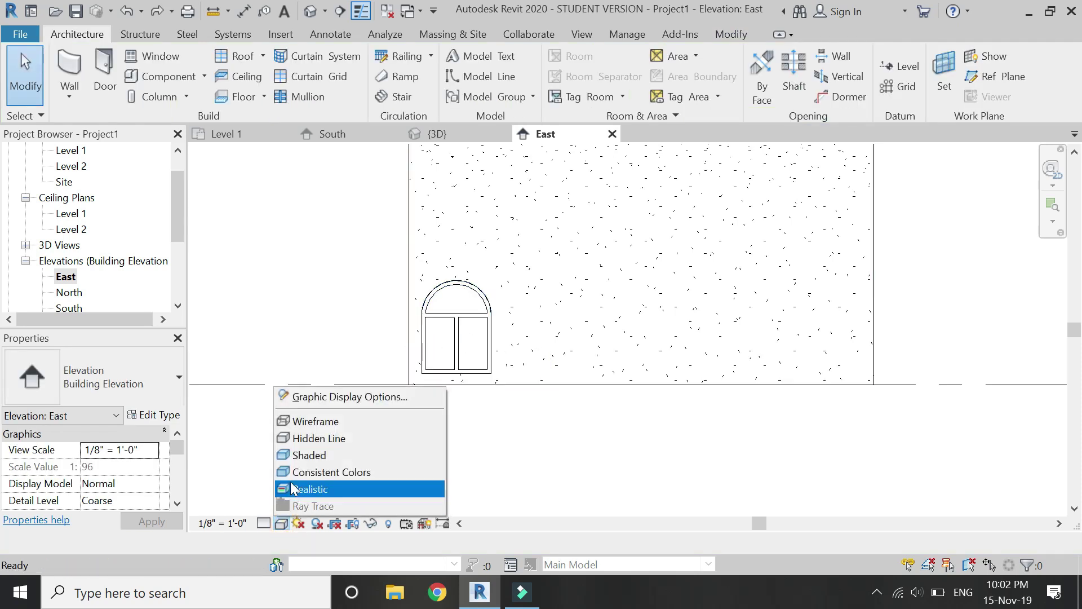
Step: Shade the East elevation, orbit around the new window in 3D, then return to East
click(314, 451)
scroll(339, 440, down, 2)
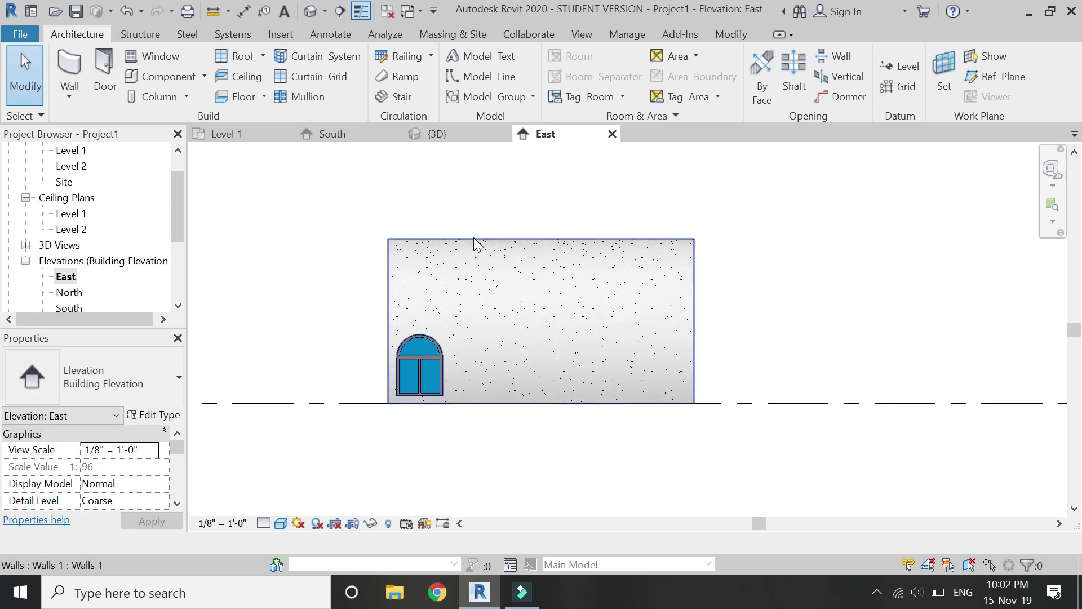
click(469, 133)
scroll(623, 442, up, 2)
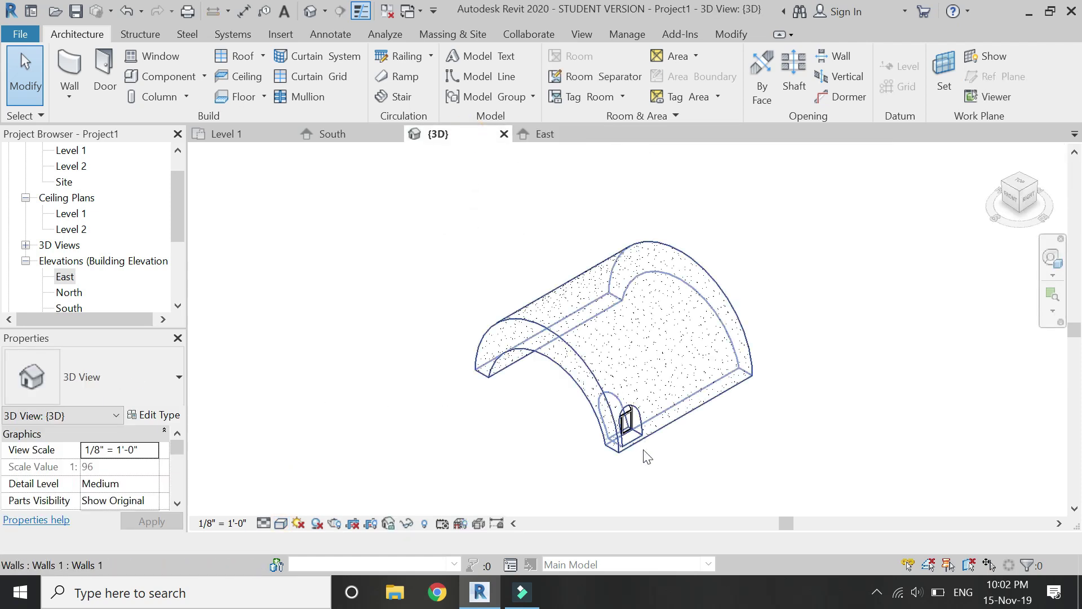
scroll(636, 447, up, 2)
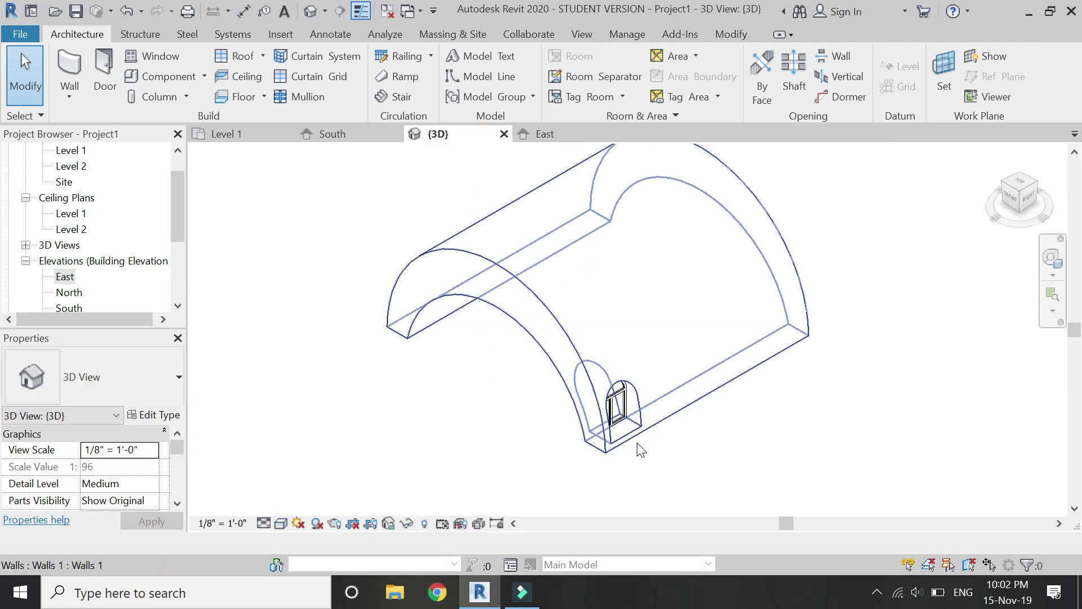
click(1052, 258)
drag(850, 241, 603, 397)
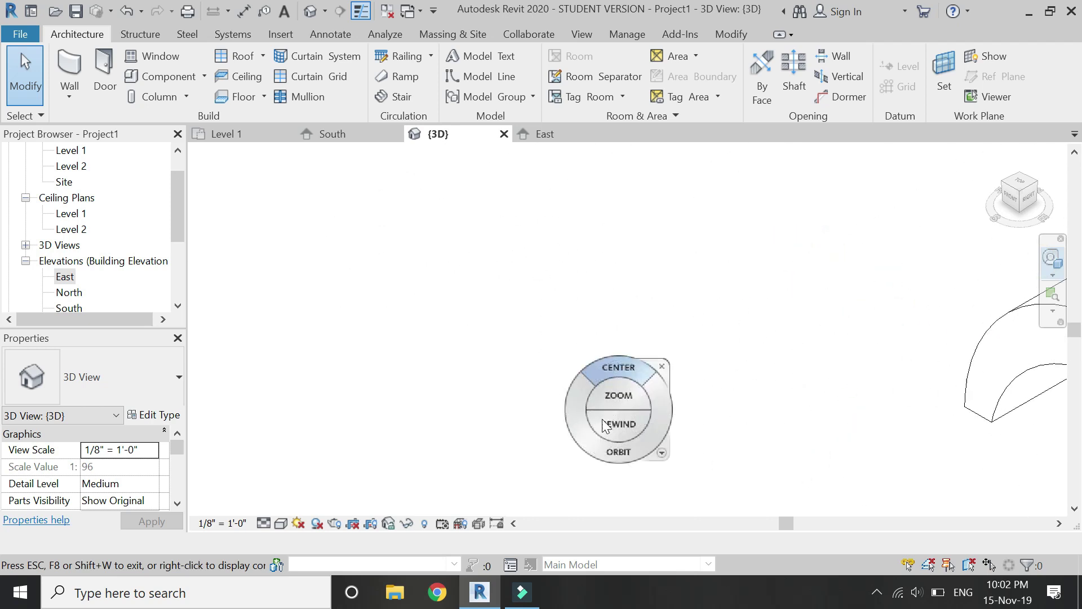
mouse_move(615, 451)
mouse_down()
mouse_move(812, 400)
mouse_move(816, 390)
mouse_move(378, 430)
mouse_move(596, 430)
mouse_up()
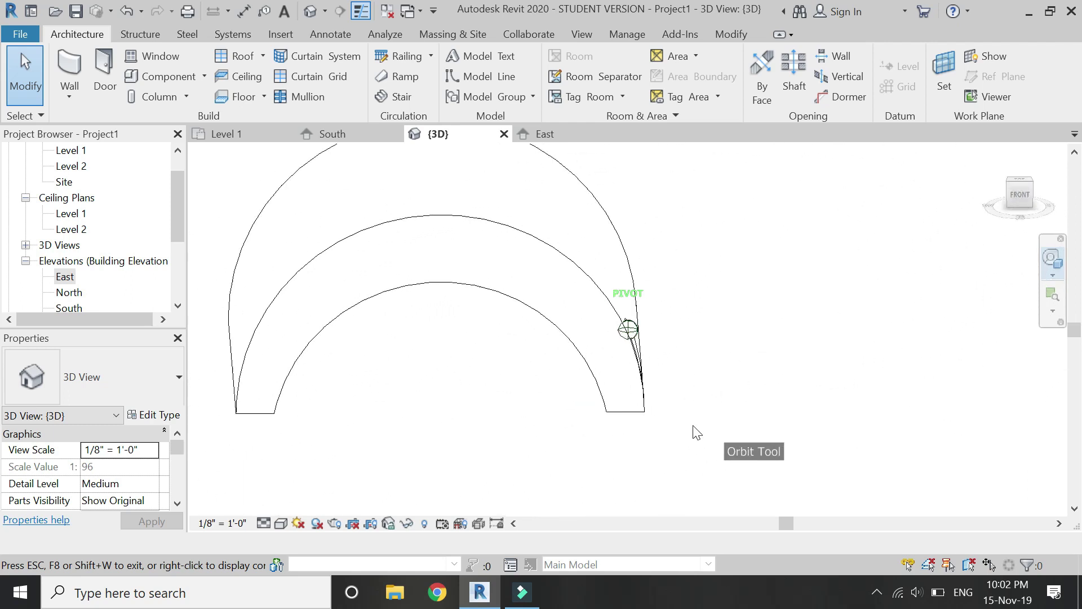
click(546, 135)
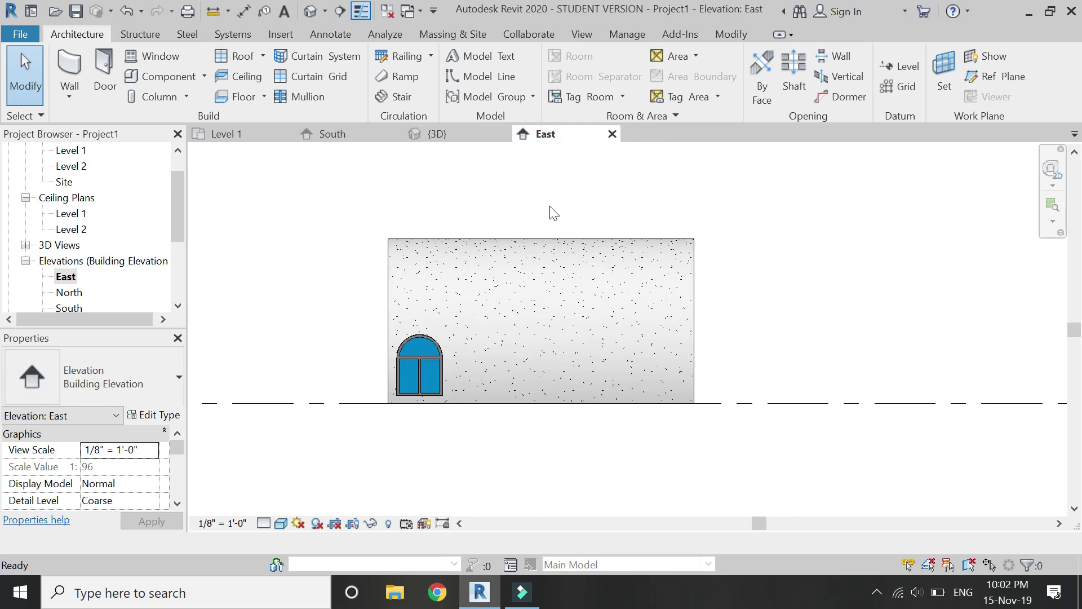
Step: Draw six vertical reference planes across the east wall, each running from above to below it
click(982, 76)
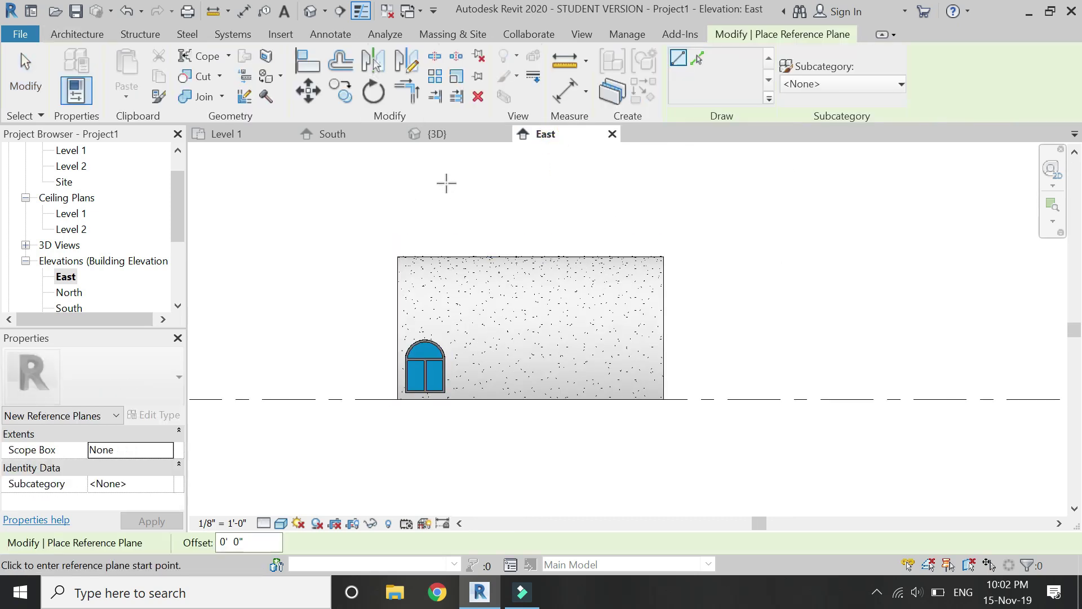
click(395, 162)
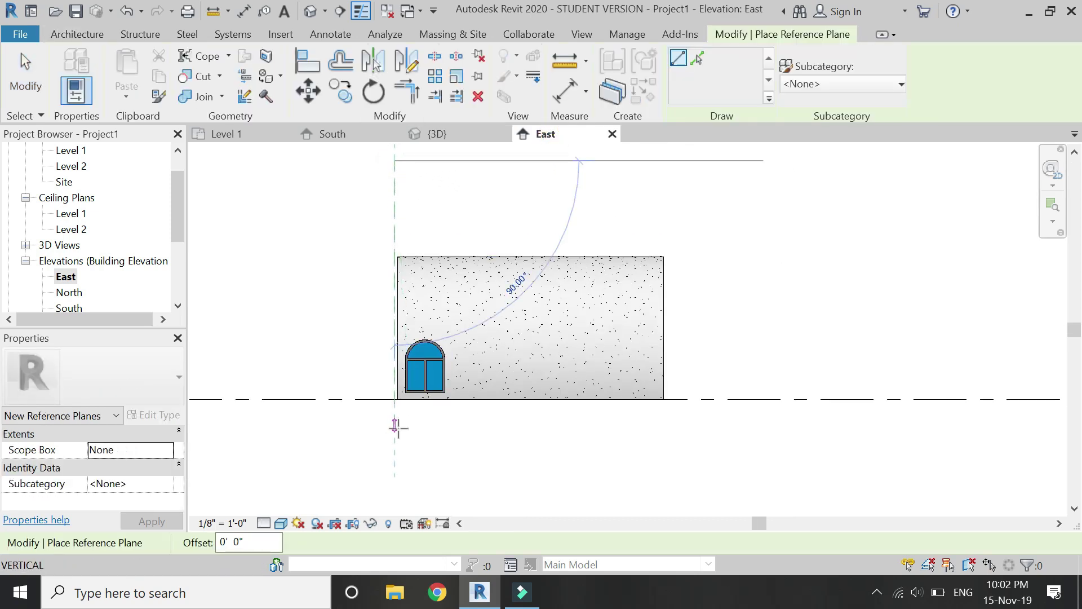
click(395, 434)
click(440, 161)
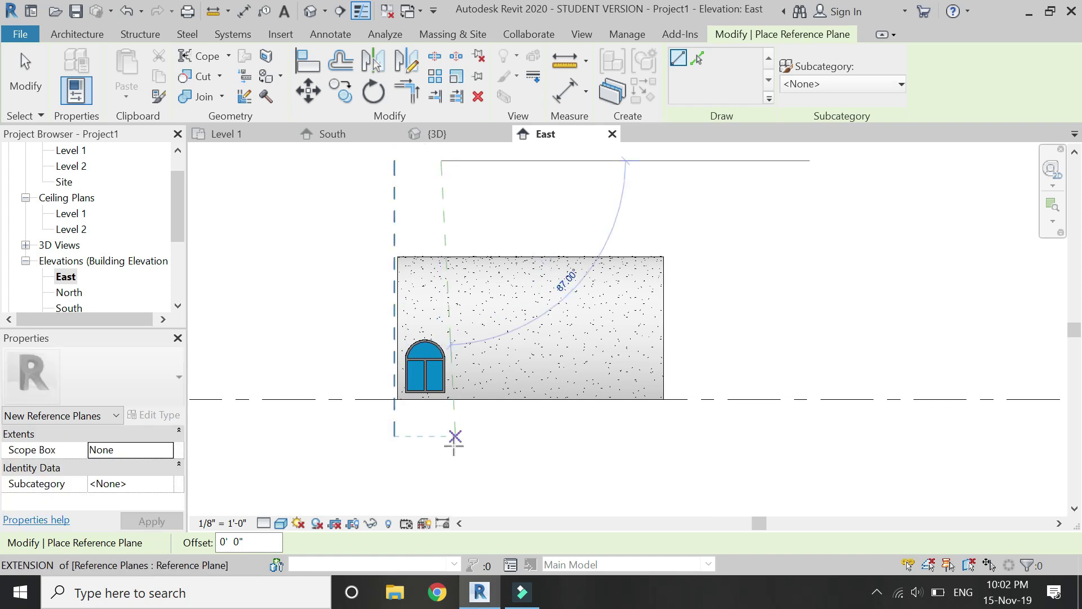
click(440, 445)
click(493, 160)
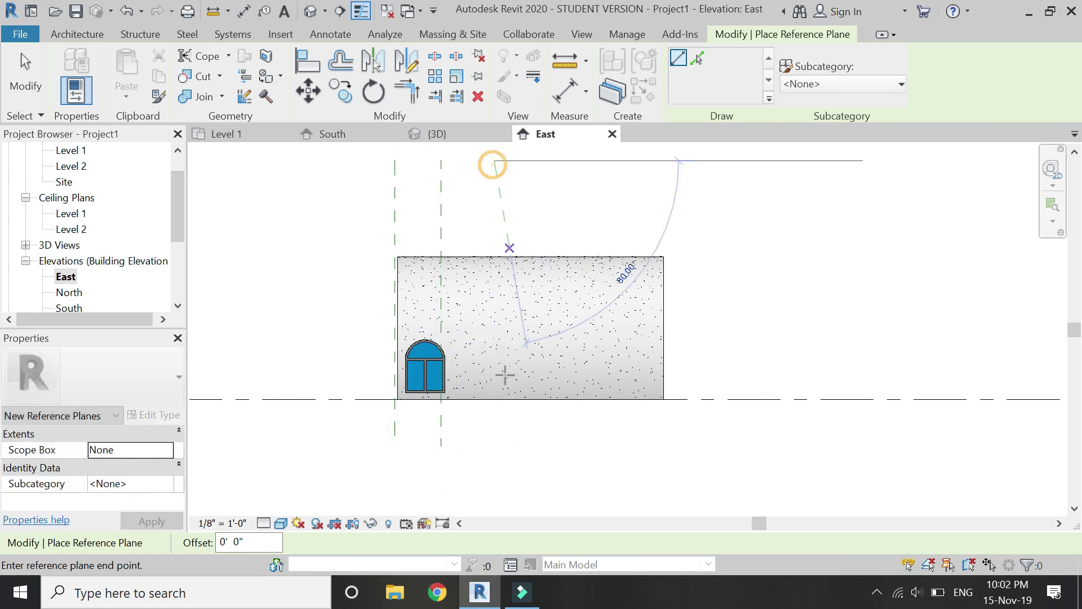
click(495, 435)
click(547, 161)
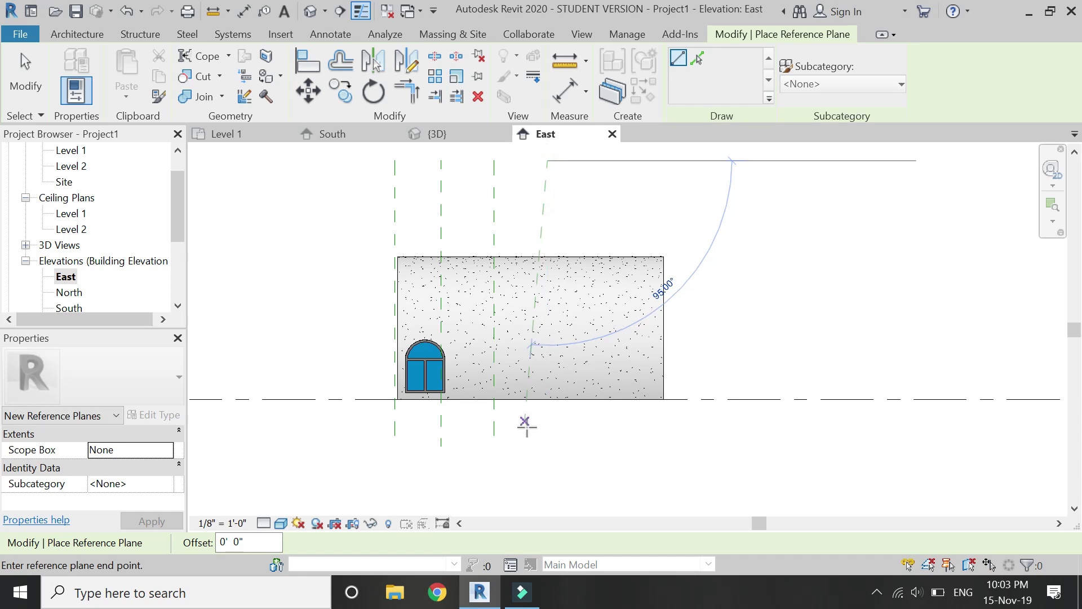
click(547, 436)
click(601, 160)
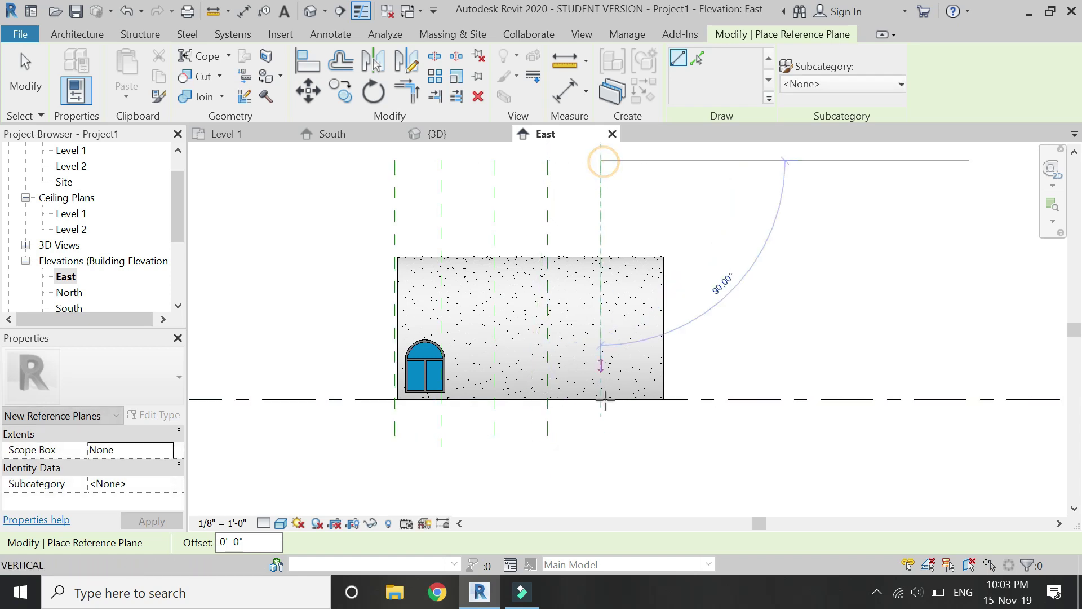
click(601, 443)
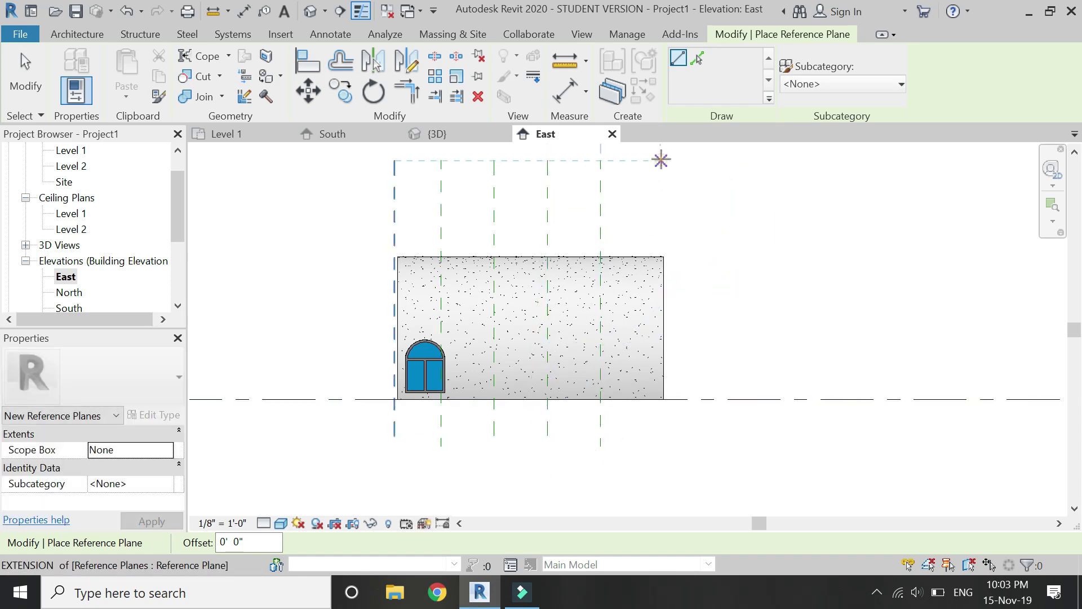
click(660, 162)
click(661, 444)
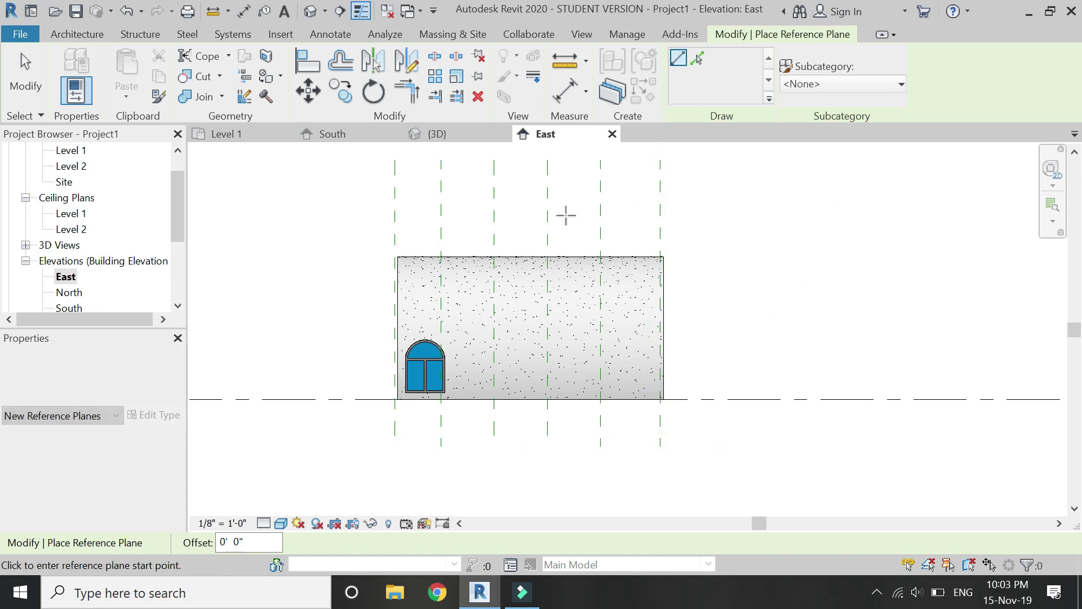
Step: Align the leftmost and rightmost reference planes to the wall's left and right edges
key(Escape)
key(Escape)
click(320, 68)
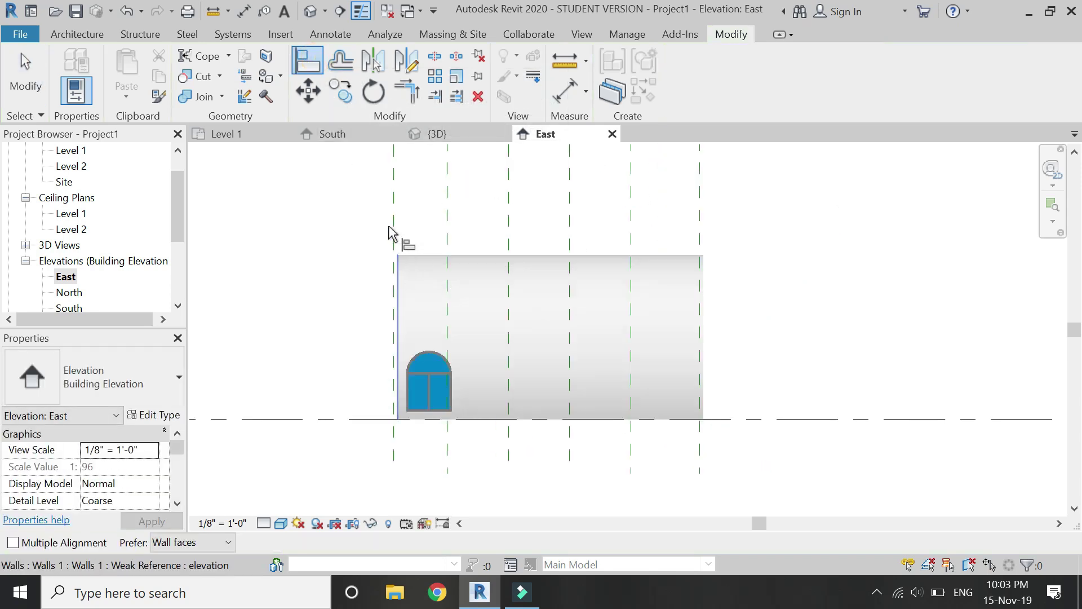
scroll(390, 241, up, 3)
click(399, 281)
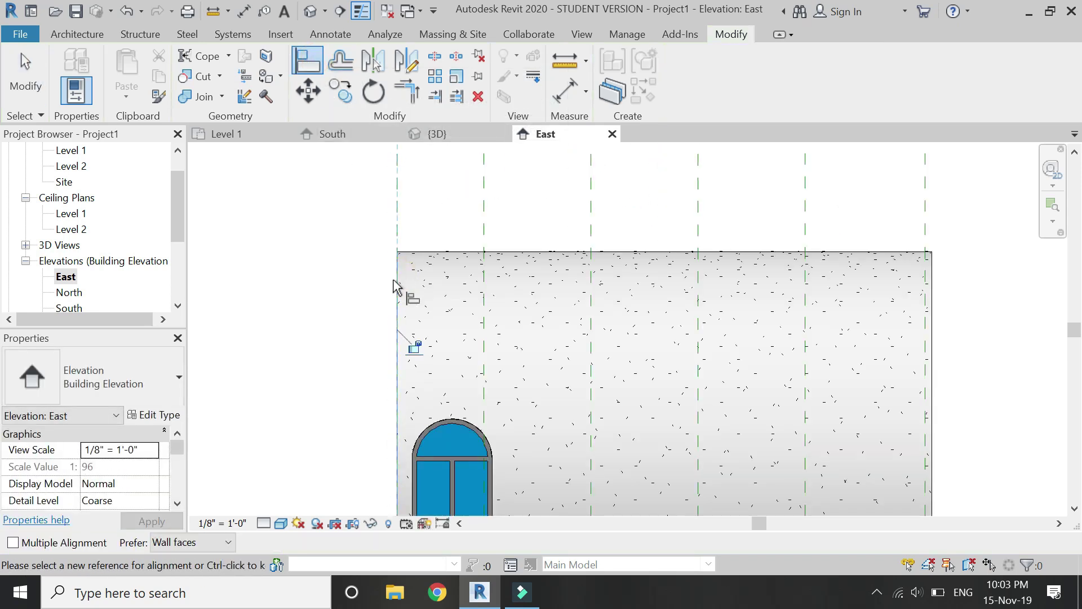
scroll(345, 333, down, 2)
scroll(683, 326, up, 2)
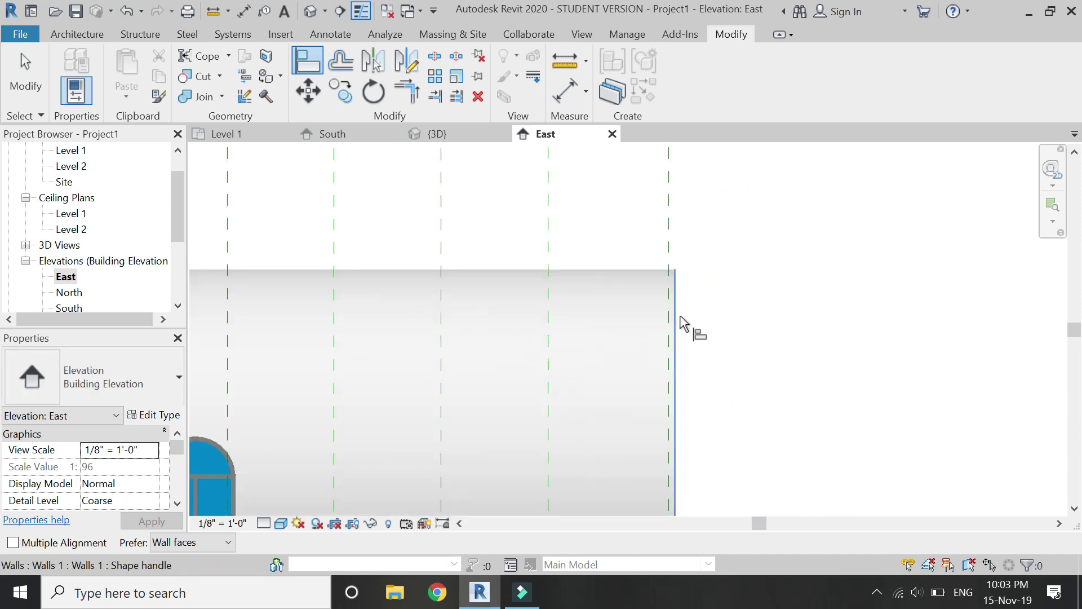
click(681, 319)
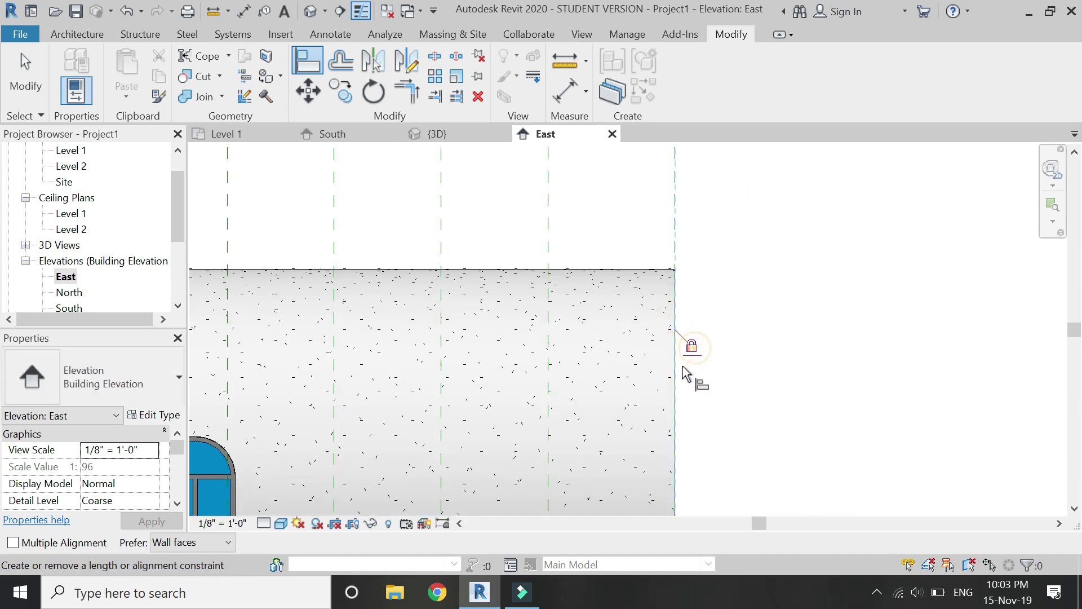
scroll(689, 375, down, 3)
Step: Dimension all six reference planes in a chain above the wall and set it to EQ
key(Escape)
click(570, 90)
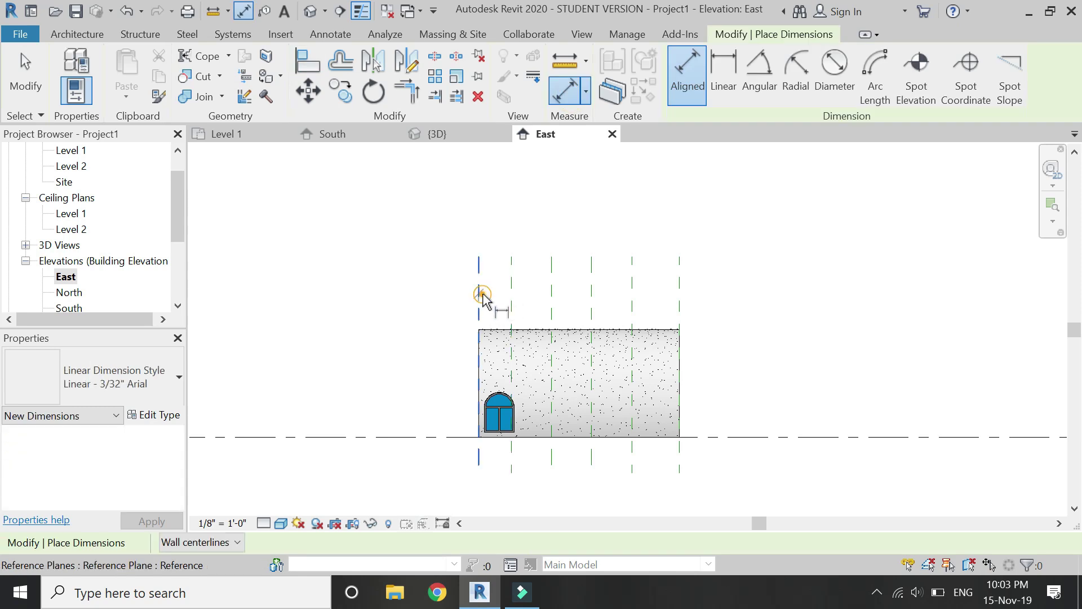
click(481, 296)
click(511, 311)
click(551, 312)
click(590, 311)
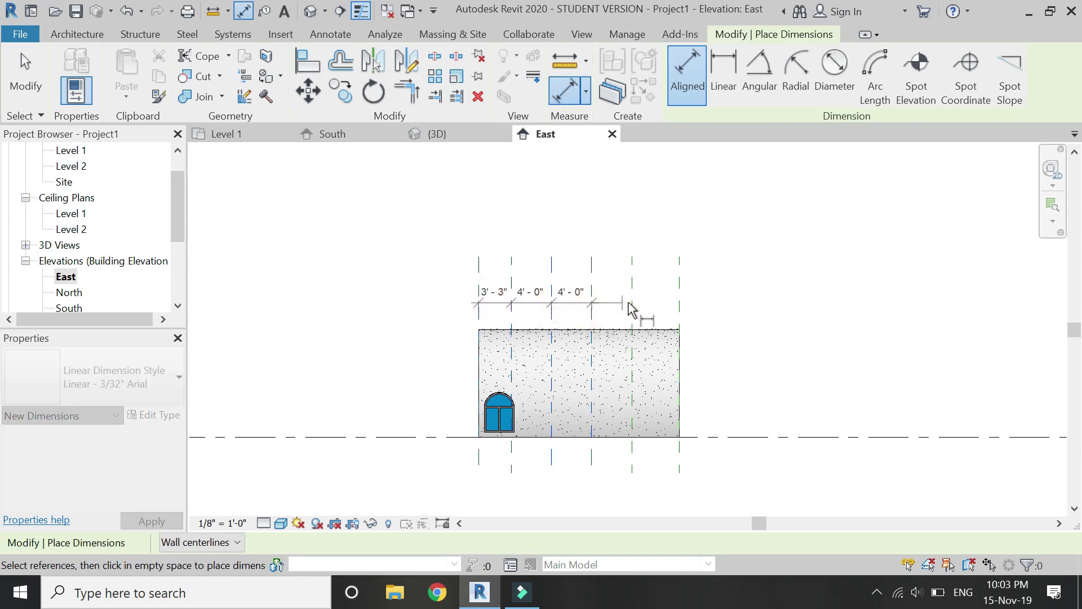
click(632, 311)
click(681, 312)
click(625, 222)
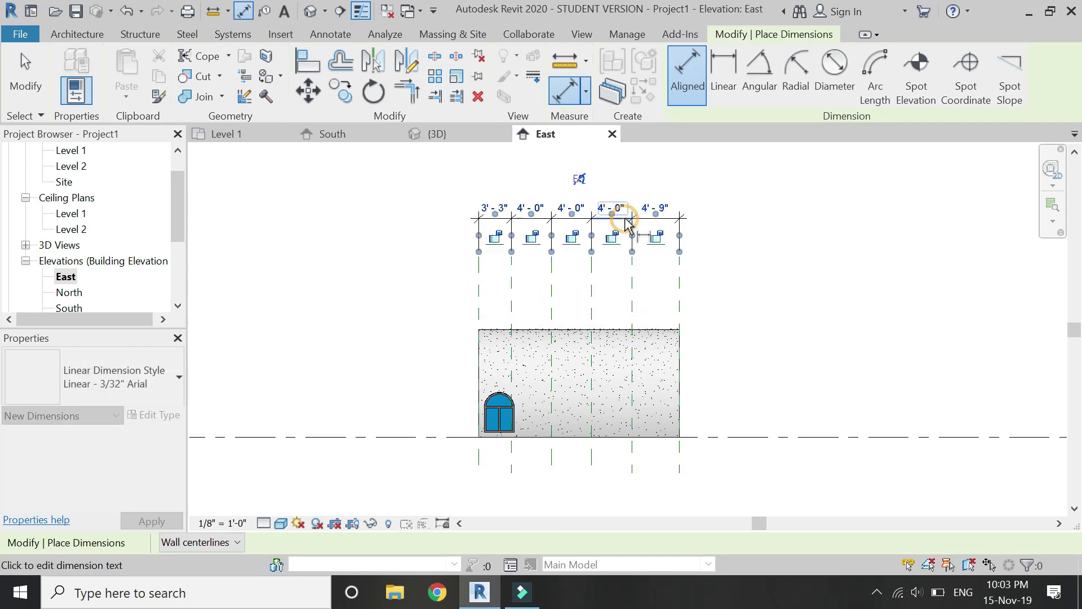
click(579, 180)
Step: Give the selected arched window a Sill Height of 0' 6"
key(Escape)
key(Escape)
scroll(520, 446, up, 4)
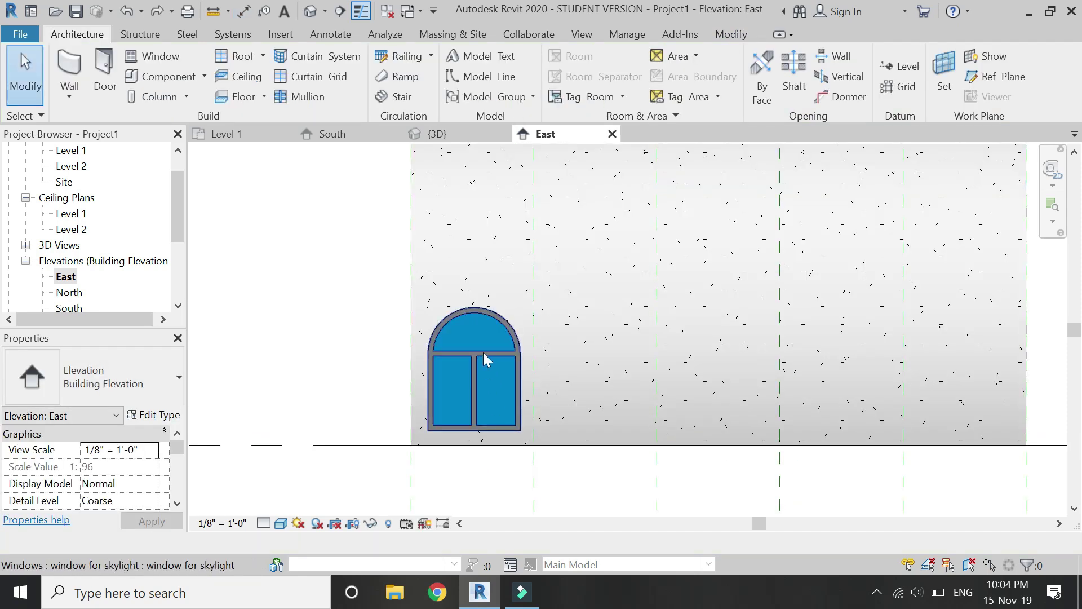
click(483, 353)
scroll(442, 420, down, 2)
click(119, 467)
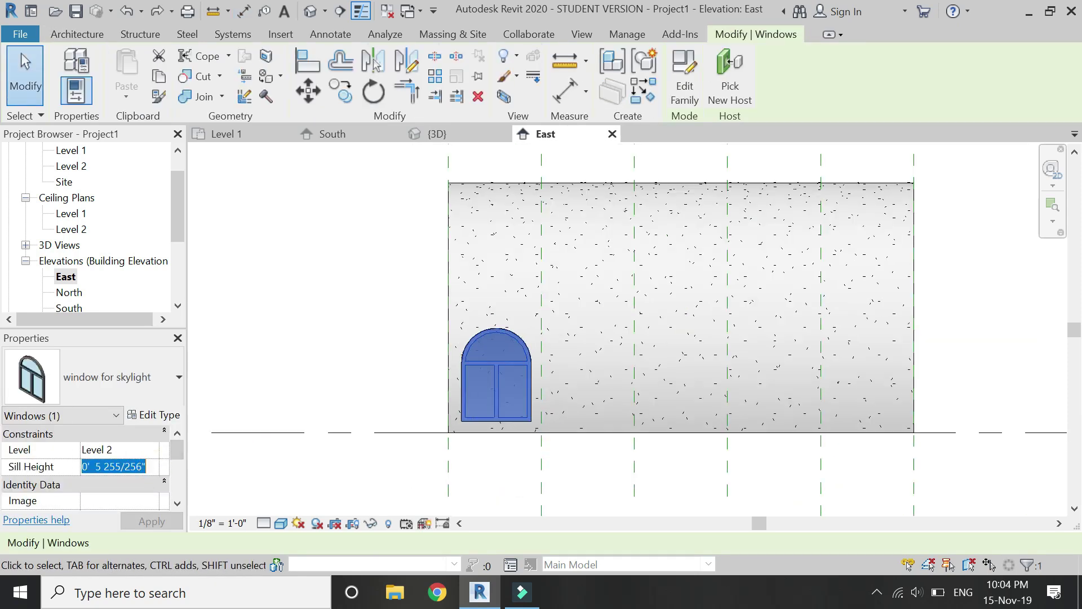
text(0')
key(Return)
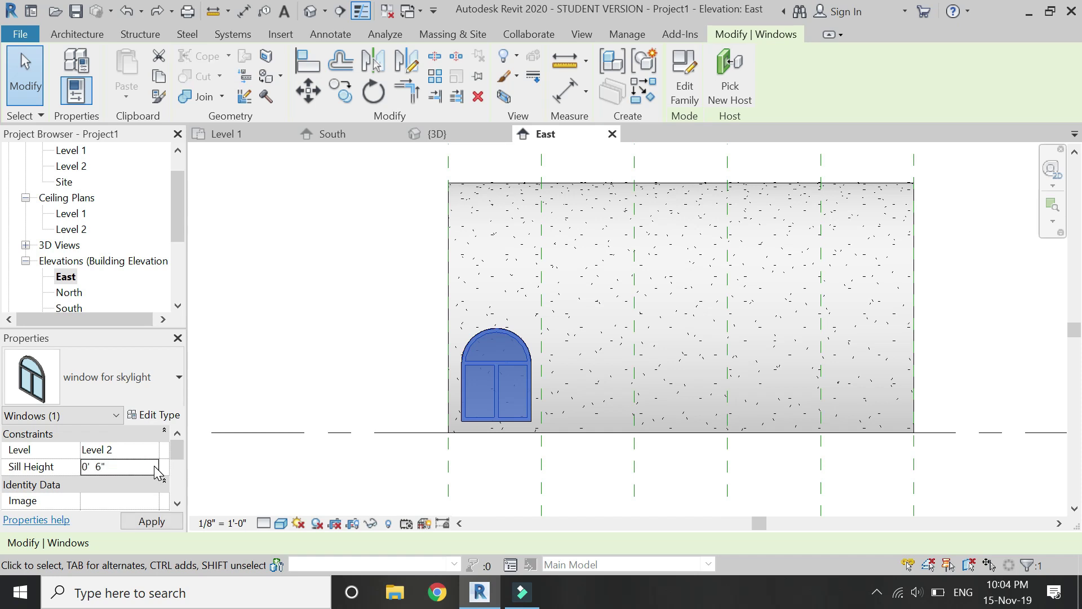
click(151, 521)
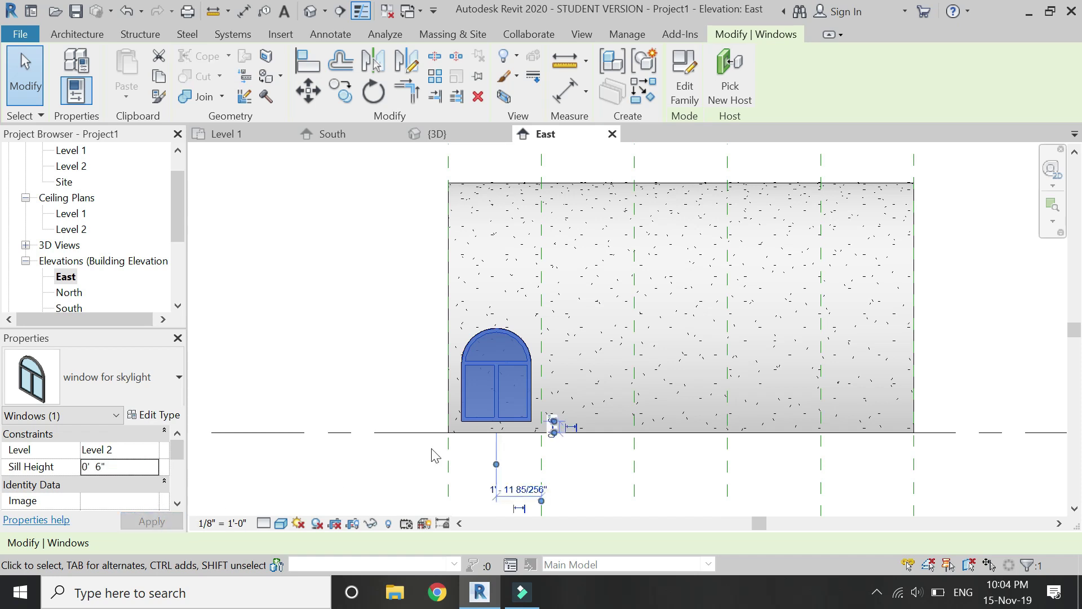
scroll(483, 406, up, 3)
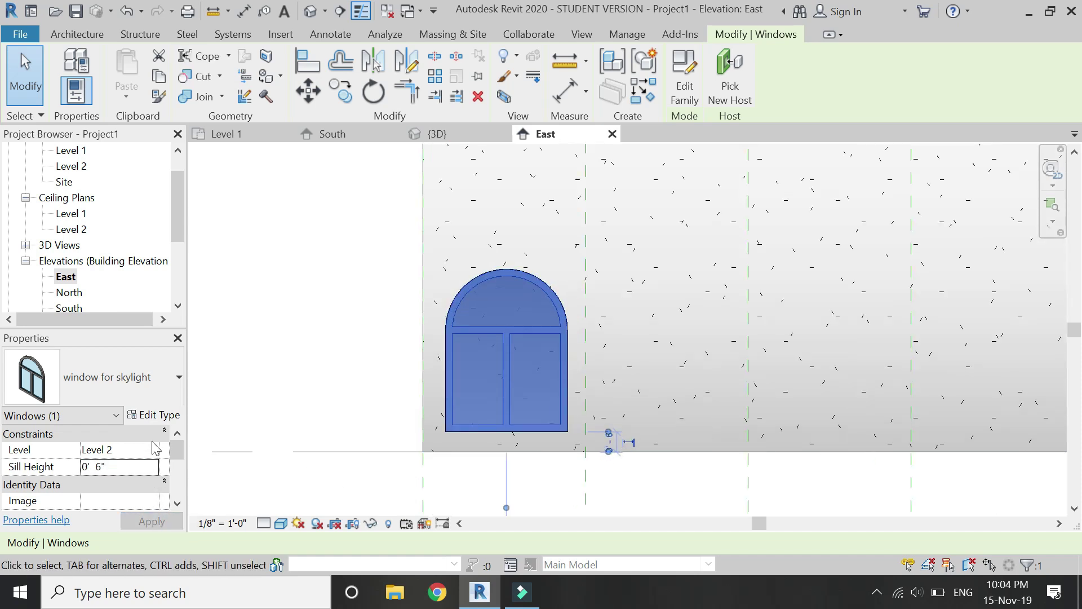
Step: Set the window type Height to 5', try Width 4', then revert Width to 3'
click(154, 416)
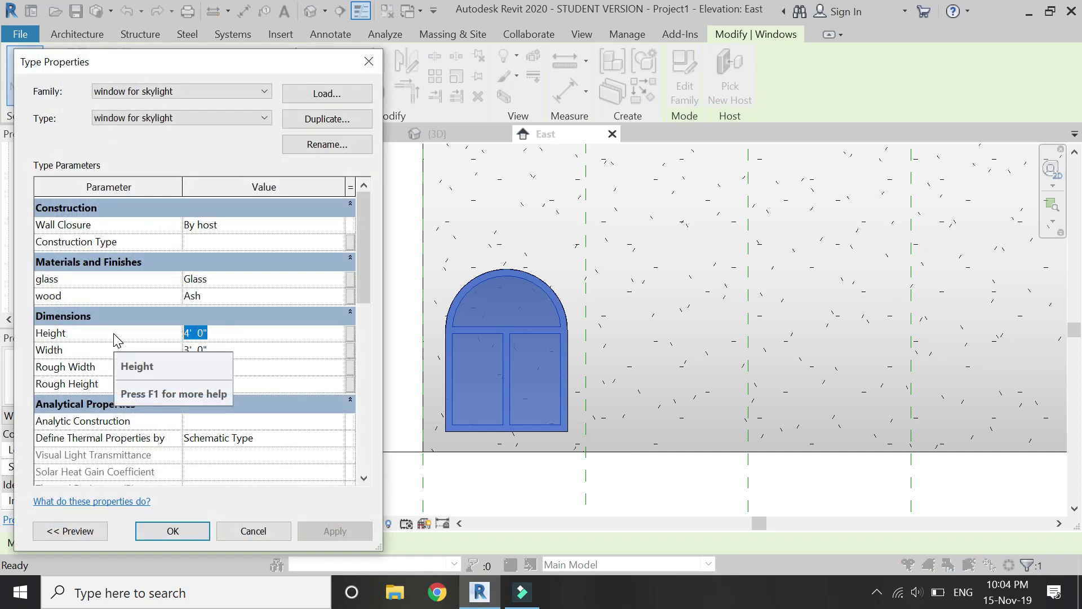
text(5)
key(Return)
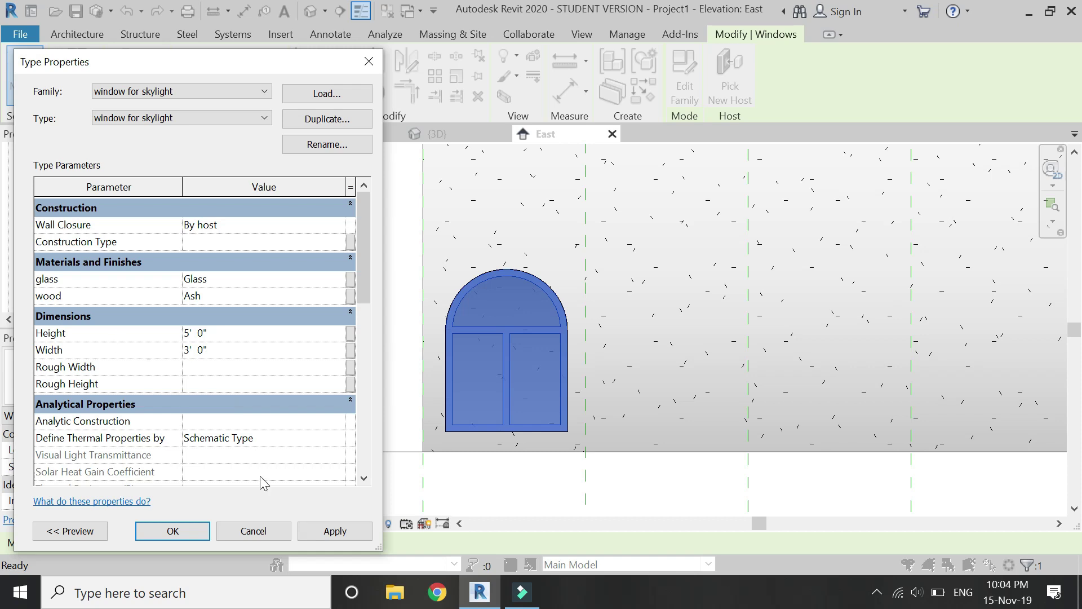
click(342, 533)
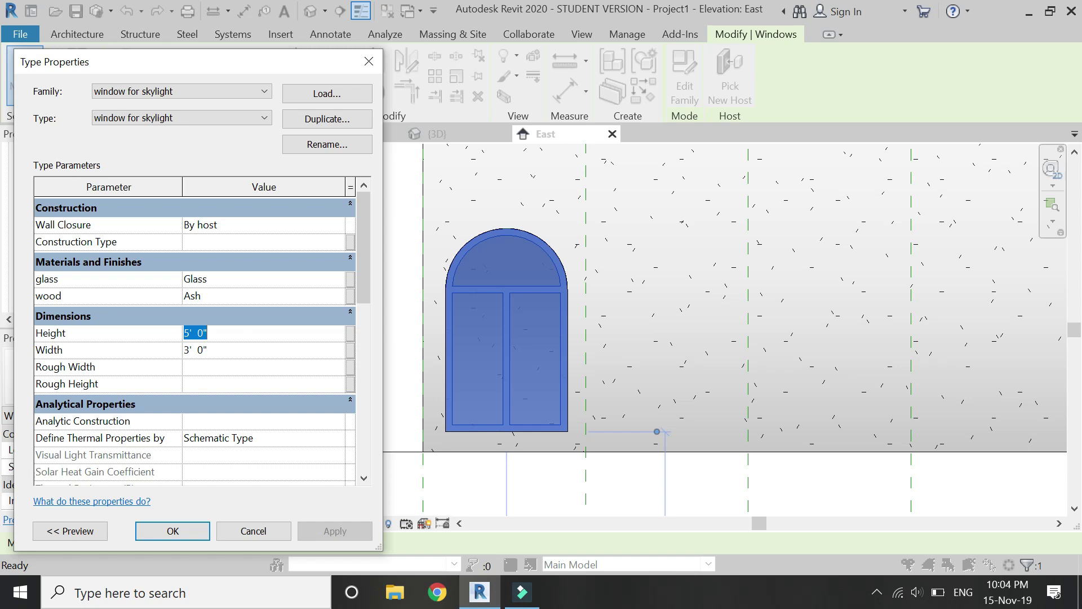
click(227, 343)
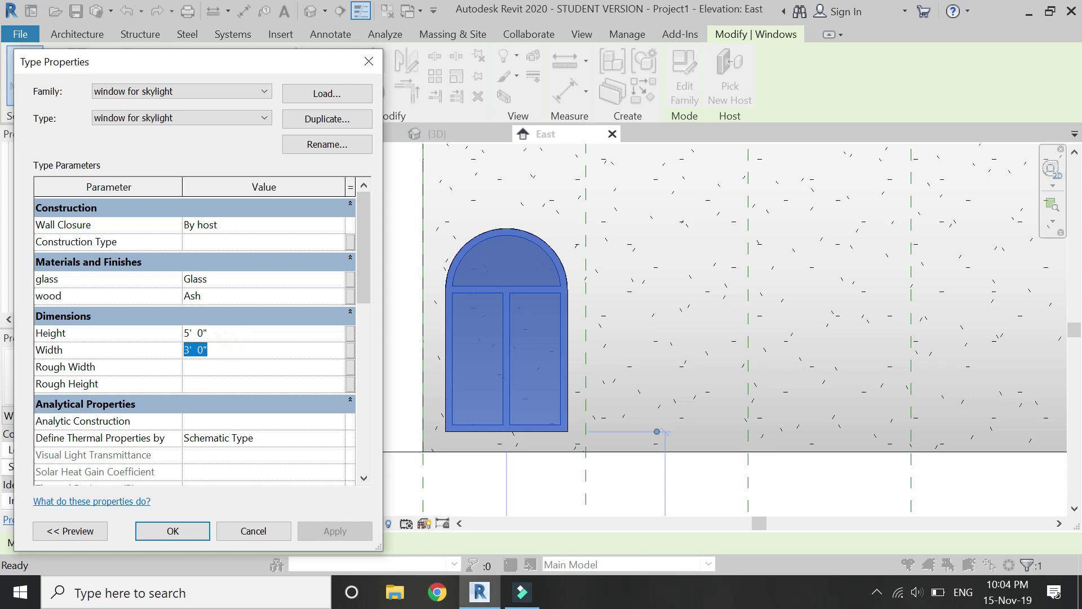
text(4)
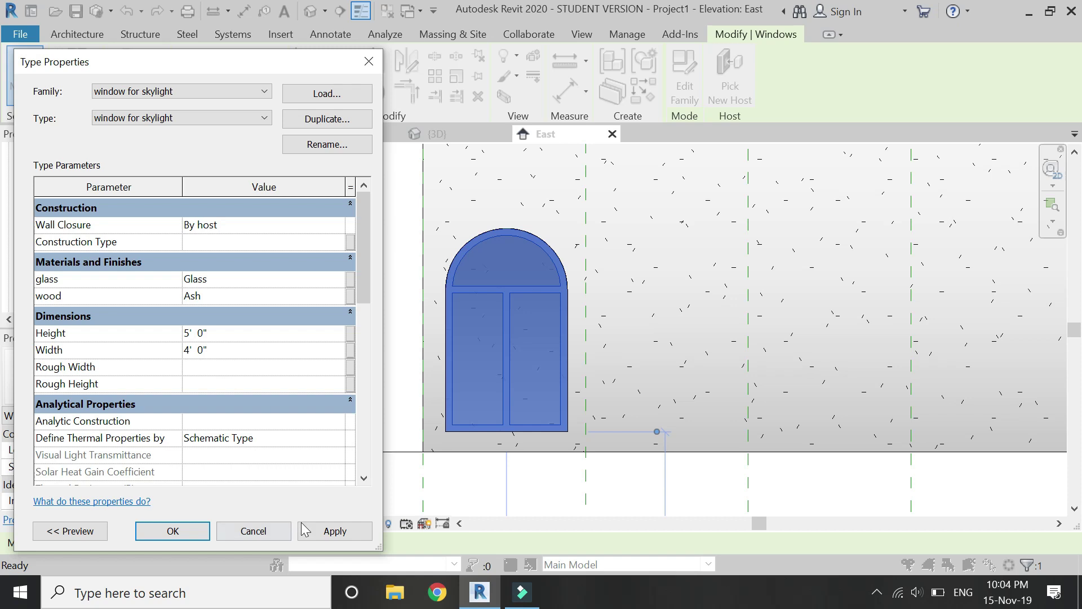
click(330, 530)
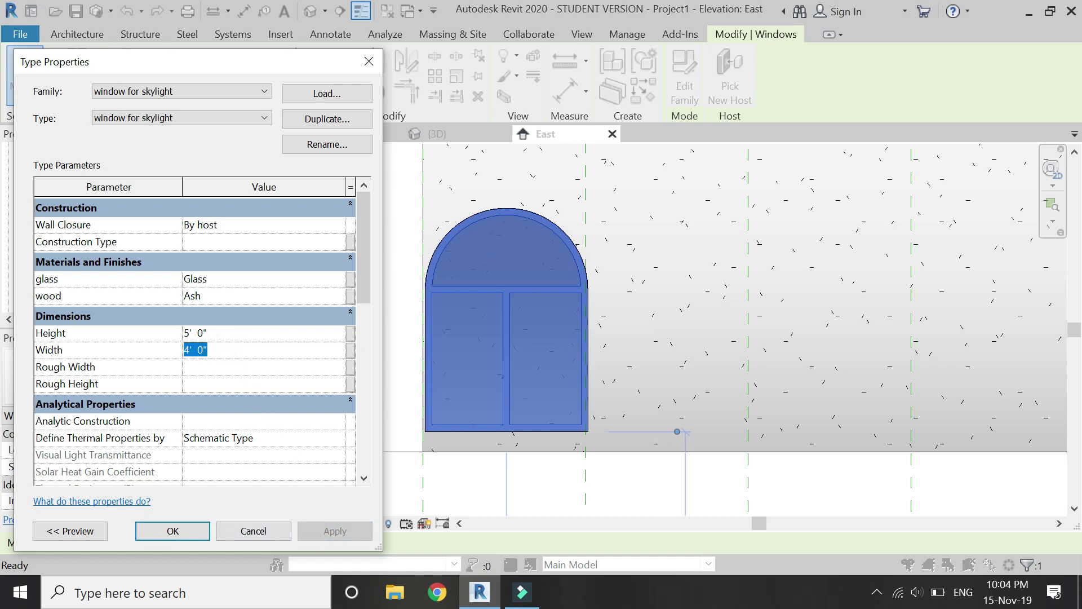
text(3)
text('  0")
key(Return)
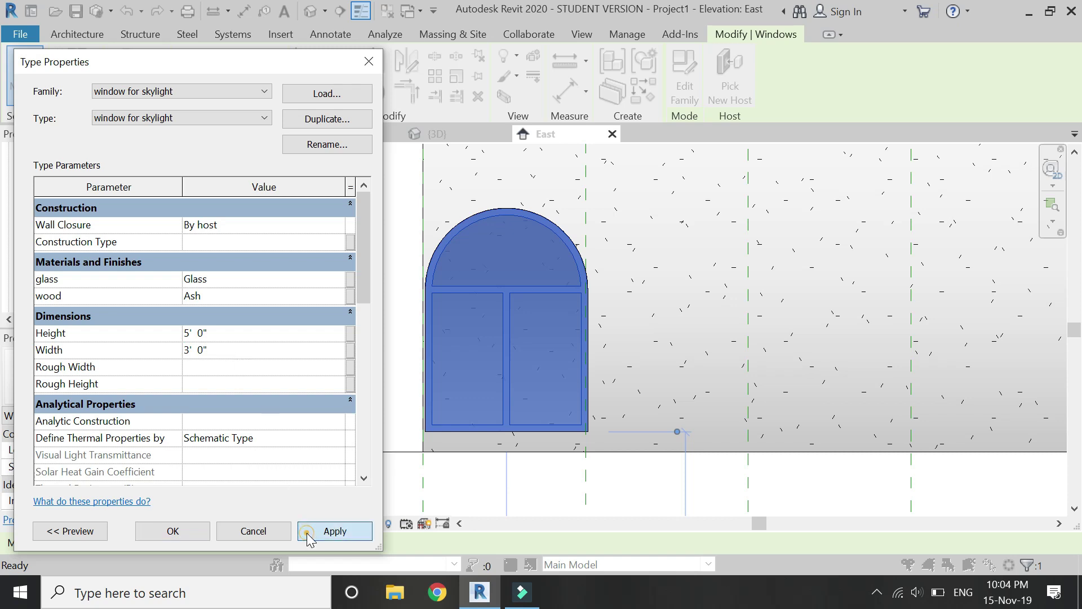
click(309, 533)
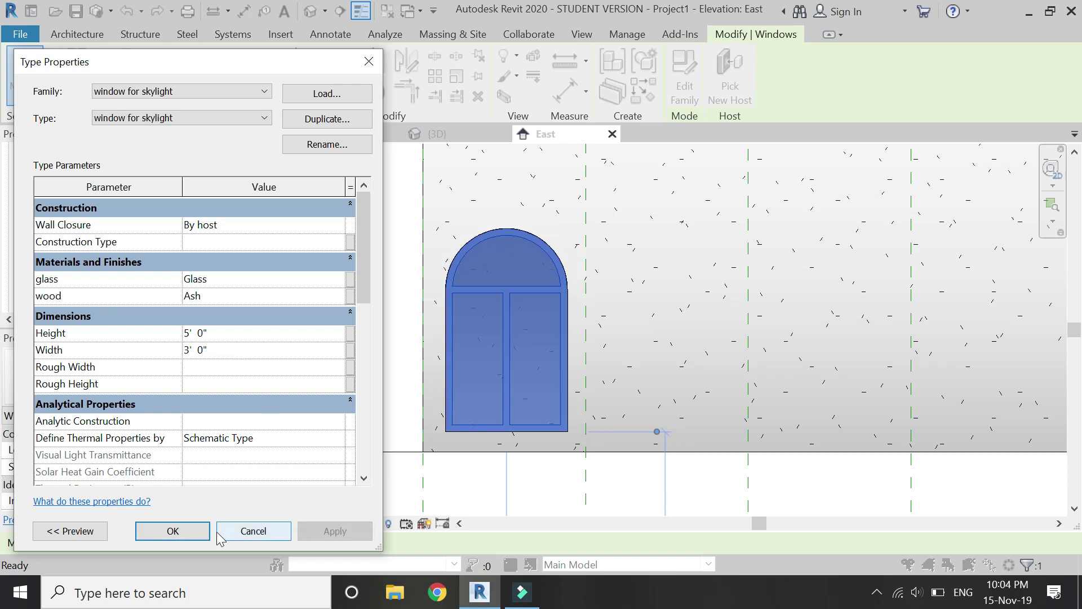
click(200, 530)
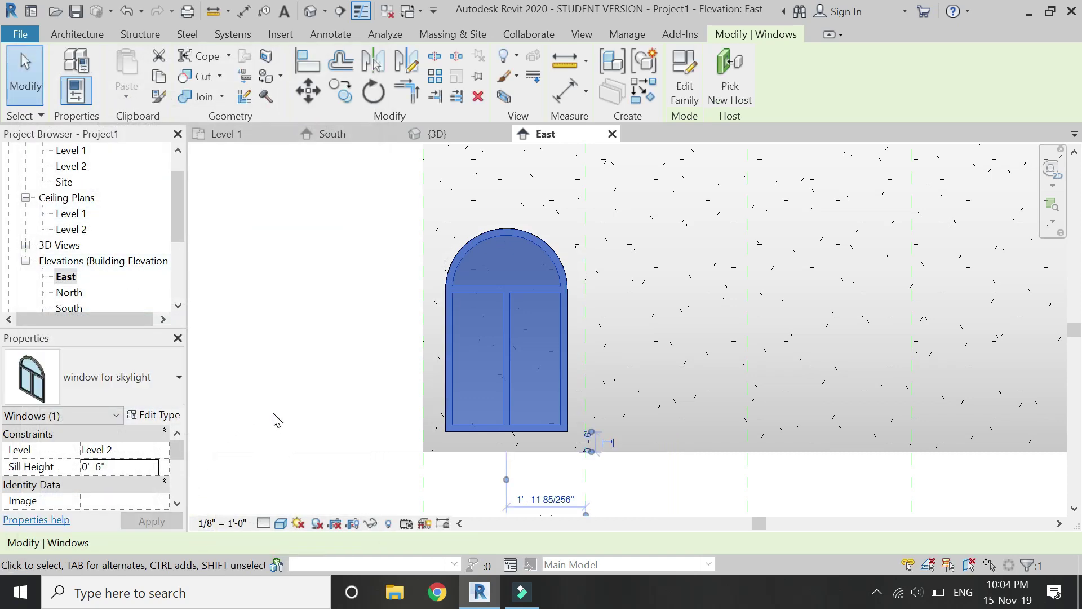
Step: Place more arched windows in the remaining bays along the east wall, ending with the fifth
click(77, 34)
click(152, 53)
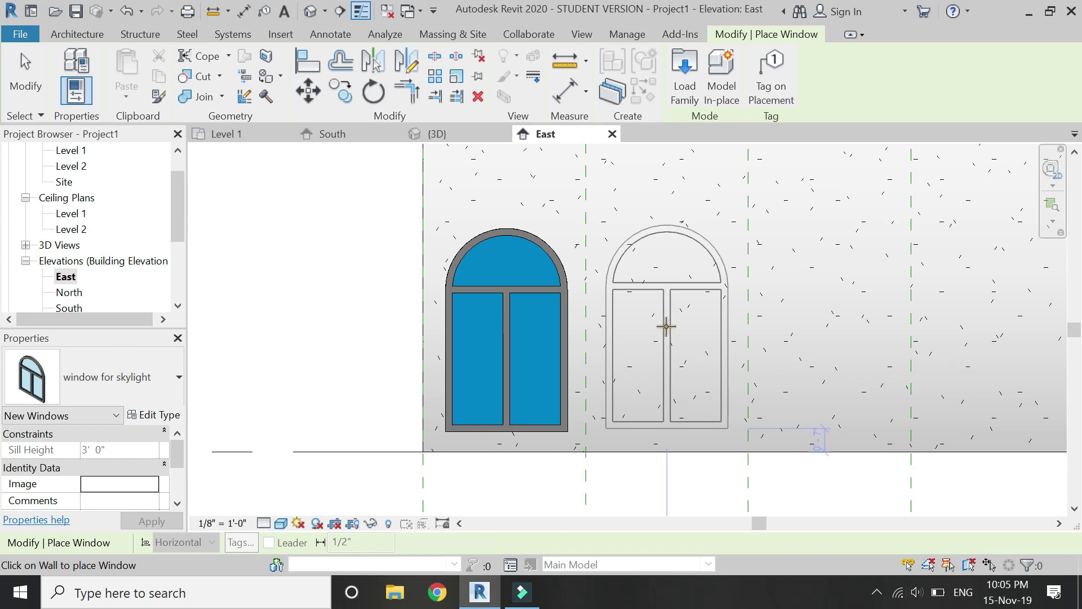
click(666, 326)
scroll(386, 387, down, 3)
scroll(580, 411, up, 2)
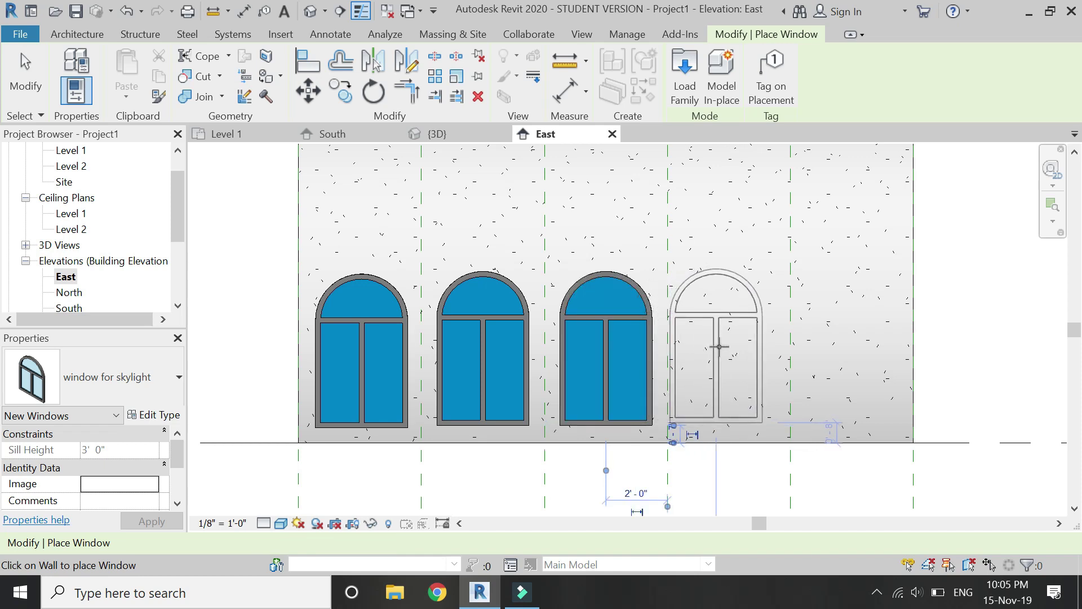
click(728, 346)
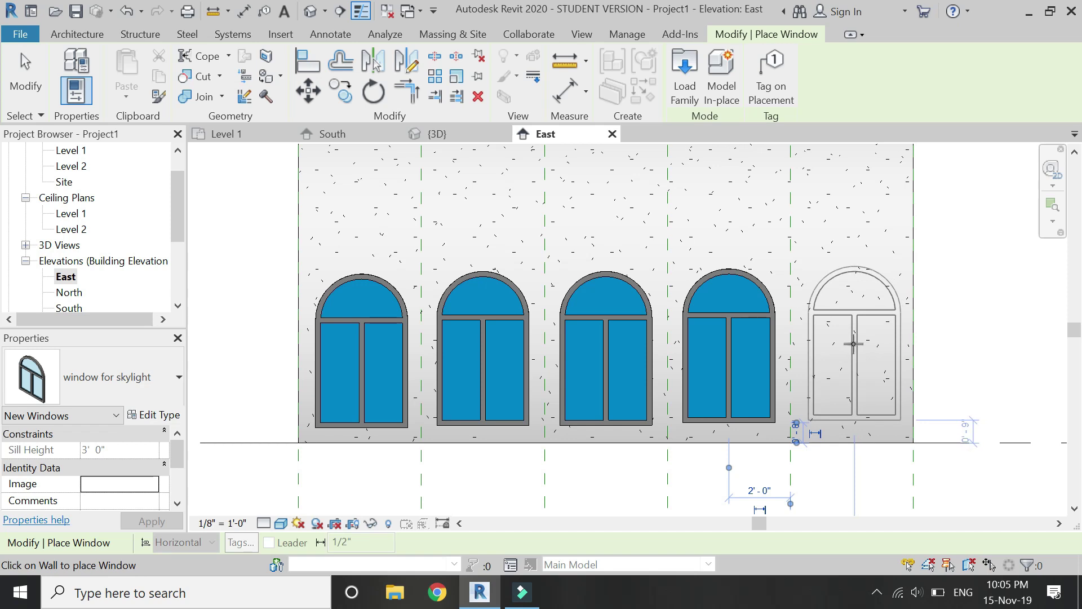
click(853, 343)
Step: Select windows two through five and set their Sill Height to 0' 6"
key(Escape)
key(Escape)
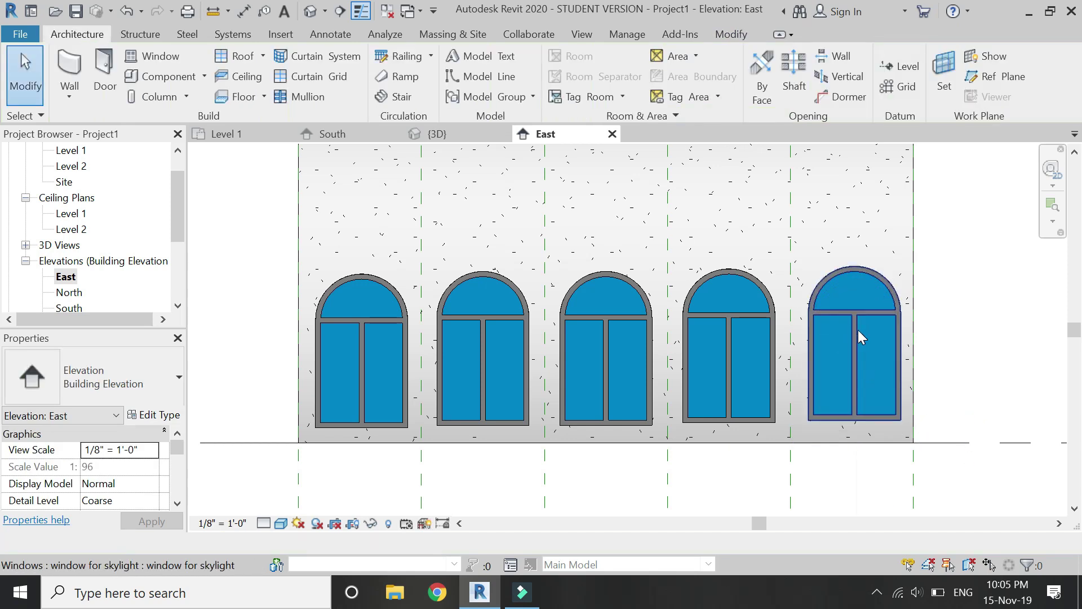
click(858, 337)
ctrl+click(719, 315)
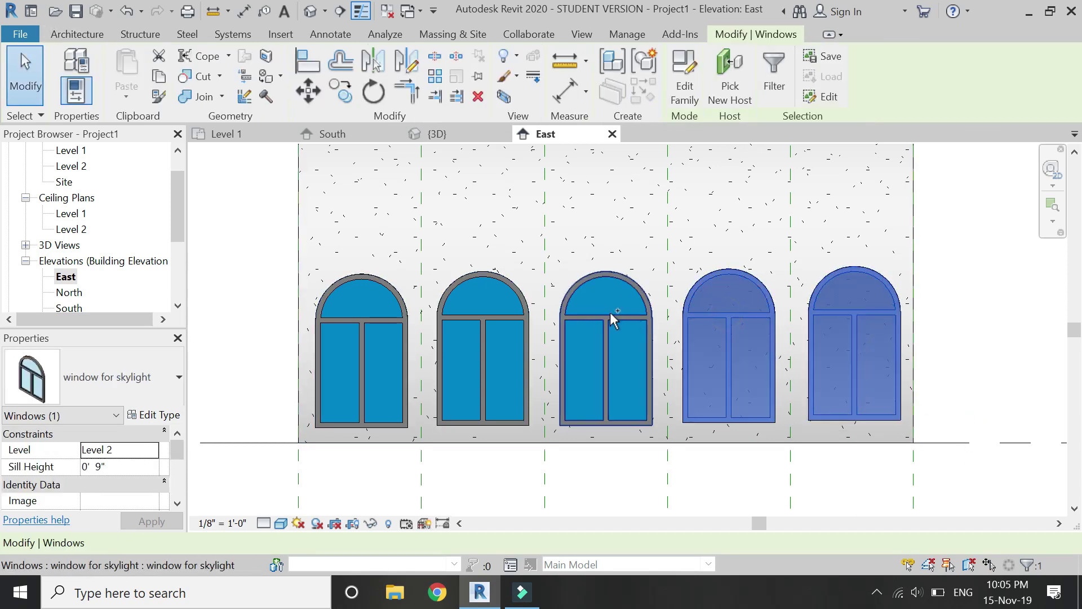
ctrl+click(604, 314)
ctrl+click(463, 321)
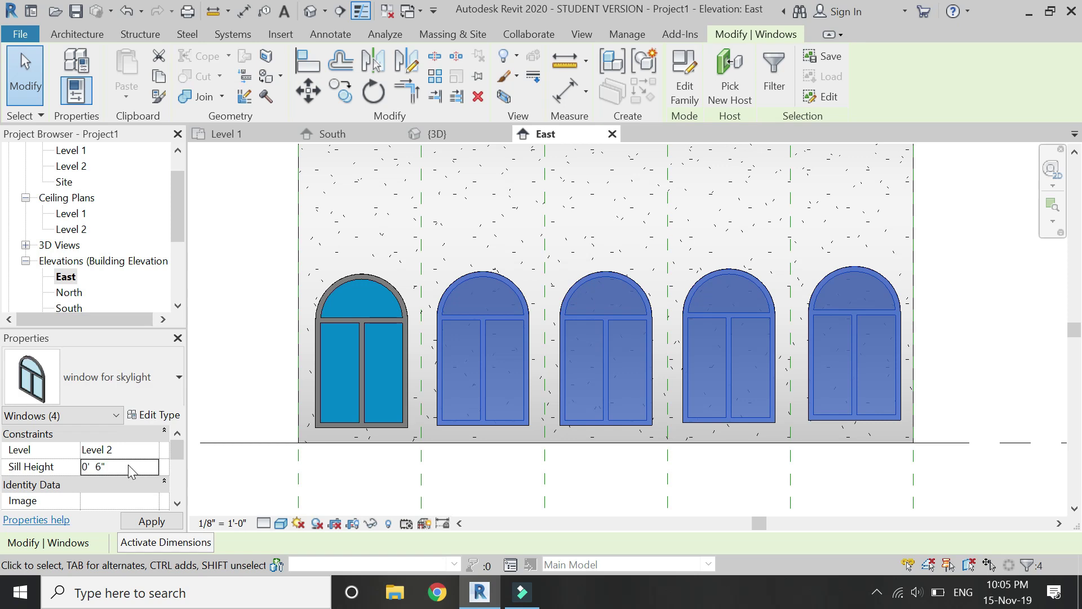
click(152, 522)
key(Escape)
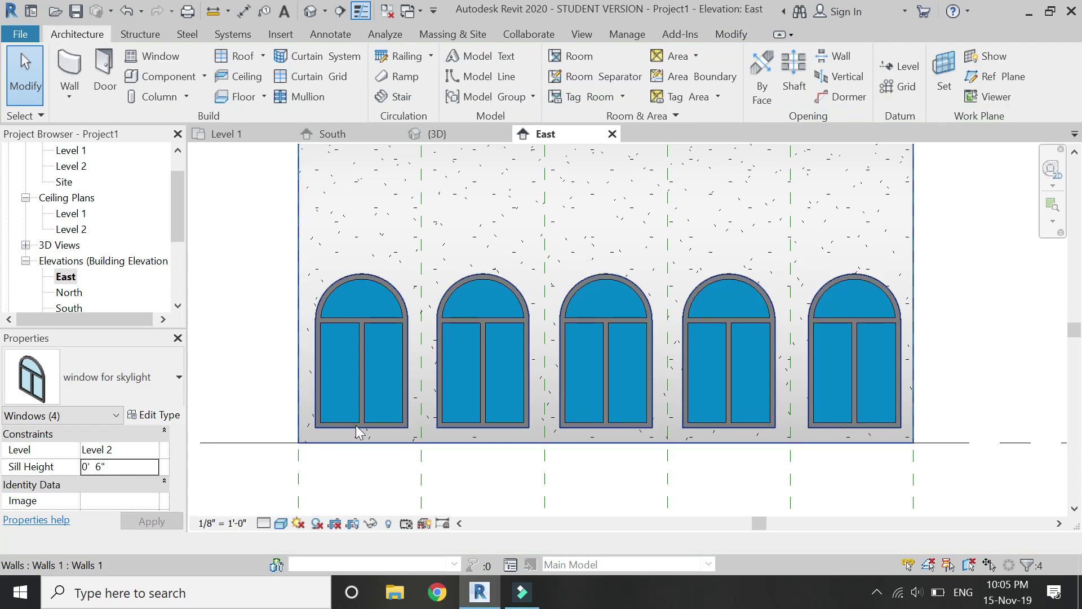
scroll(357, 432, down, 2)
Step: Orbit the 3D vault with the SteeringWheel to inspect the arched window rows on both long faces
key(ctrl+Tab)
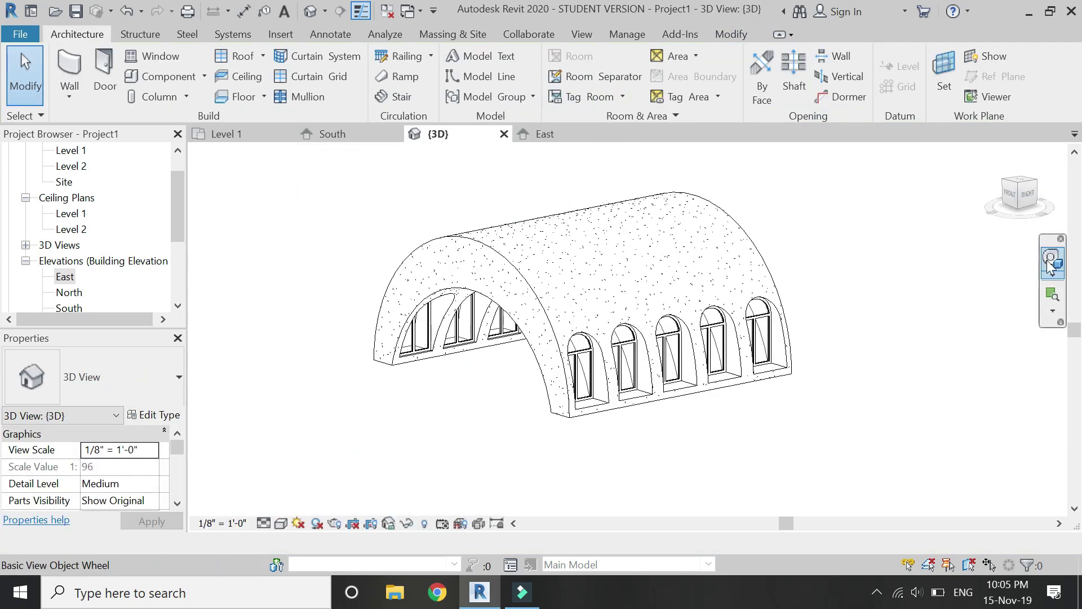
click(1051, 262)
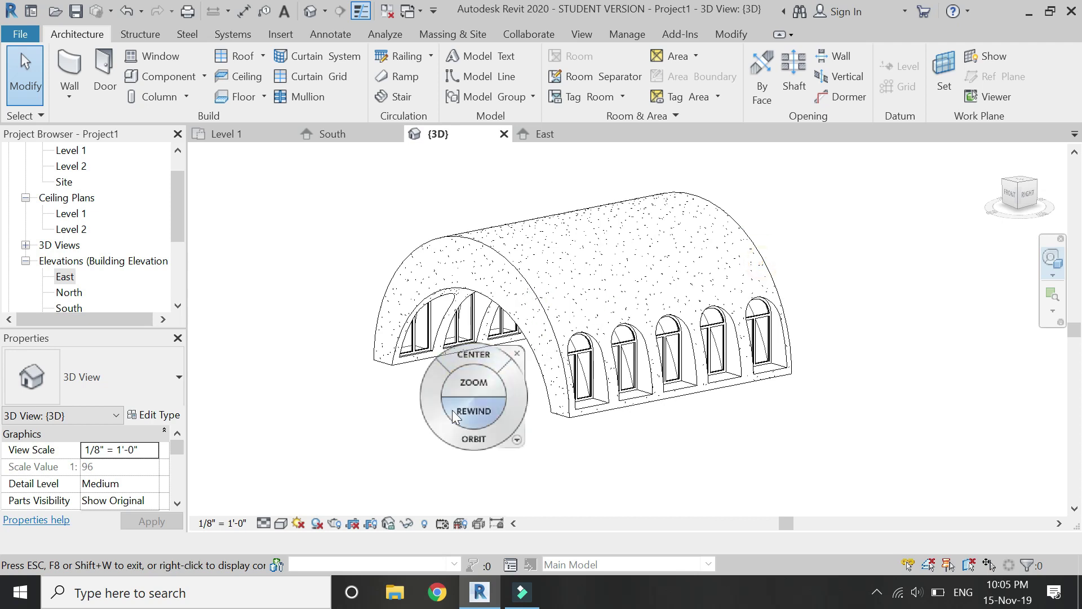
mouse_move(452, 434)
mouse_down()
mouse_move(802, 437)
mouse_move(448, 435)
mouse_move(448, 425)
mouse_move(533, 415)
mouse_move(448, 427)
mouse_move(507, 417)
mouse_move(694, 428)
mouse_move(472, 430)
mouse_move(454, 411)
mouse_up()
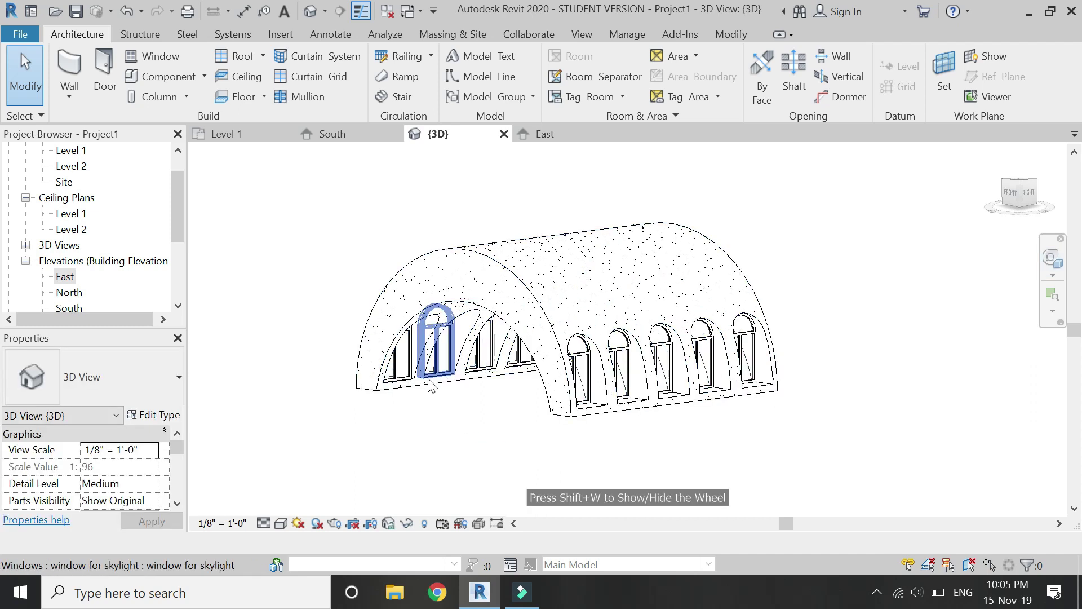
click(403, 389)
click(402, 431)
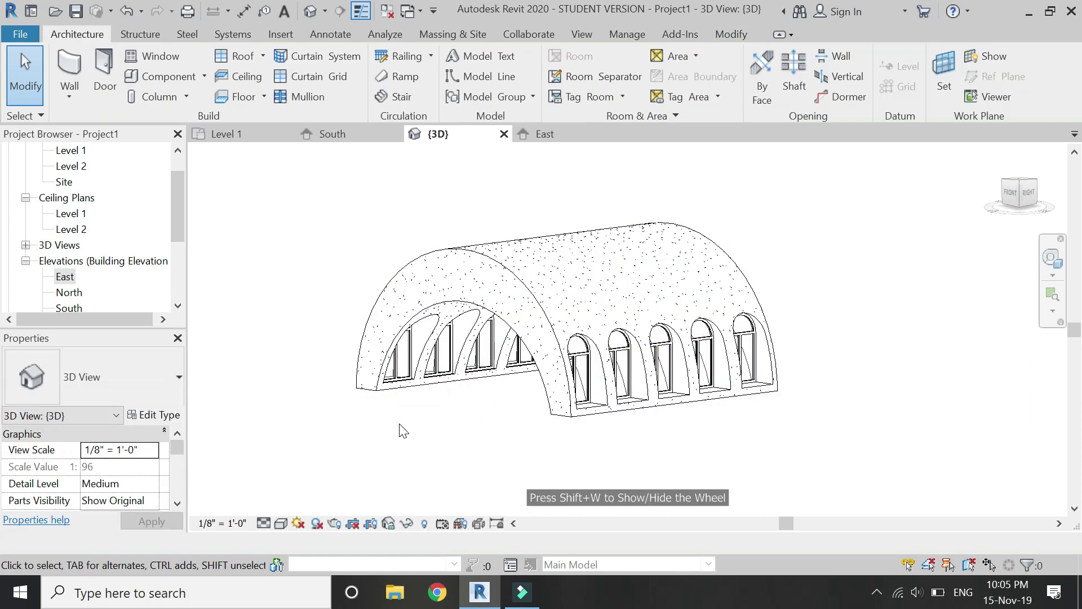